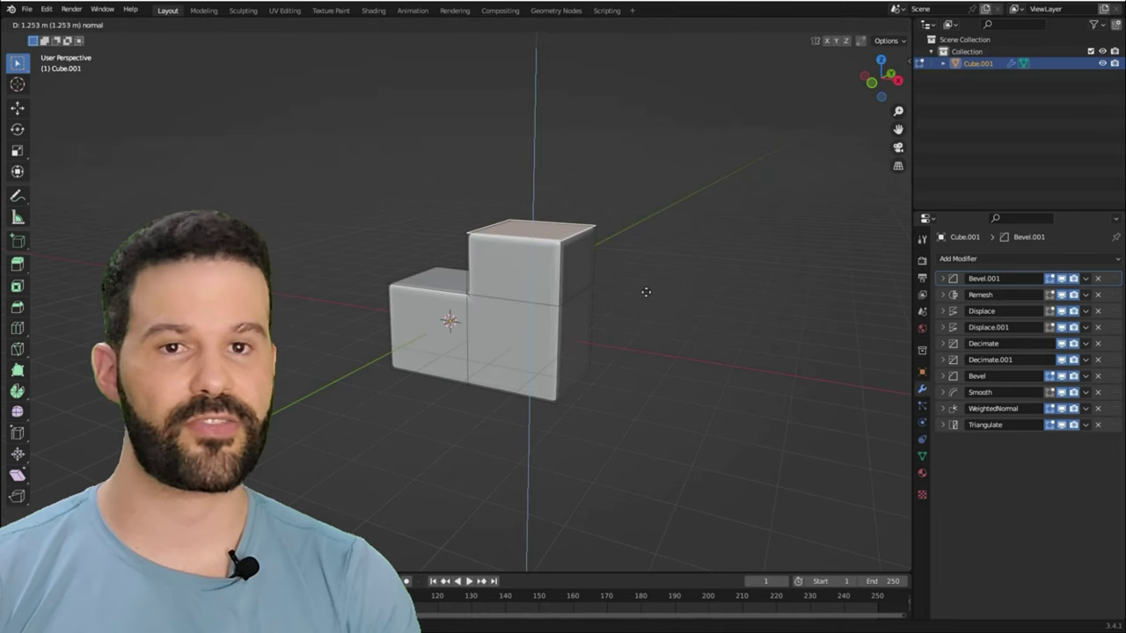
Preview the stone block in Object Mode, then extrude its end right into a long low wall.
key("Tab")
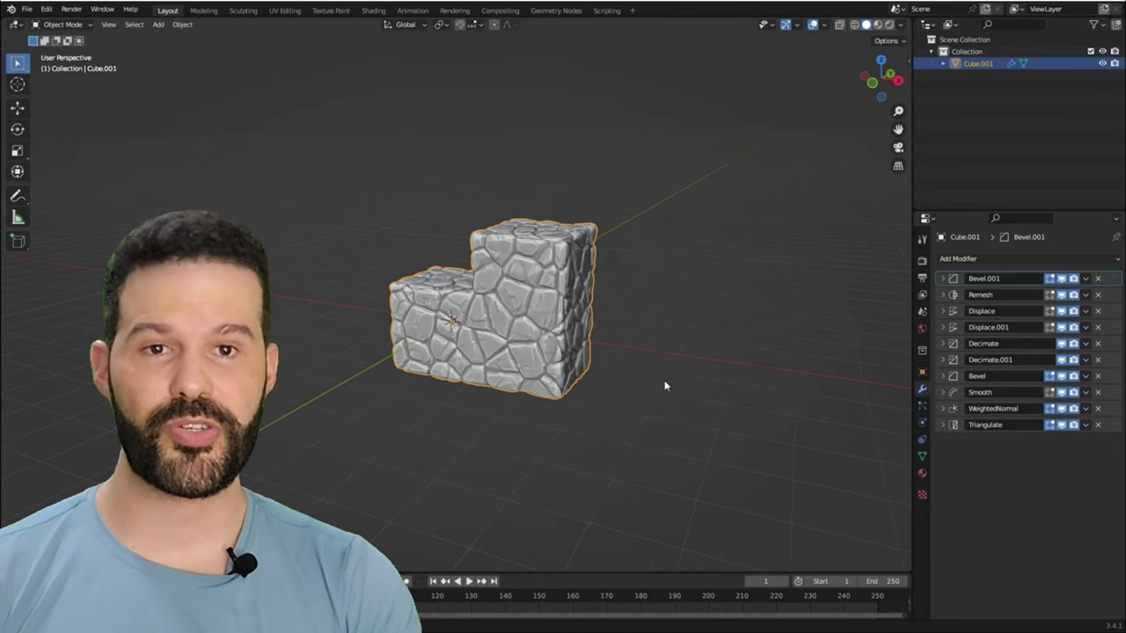
key("Tab")
scroll(570, 378, "down", 2)
key("e")
left_click(615, 396)
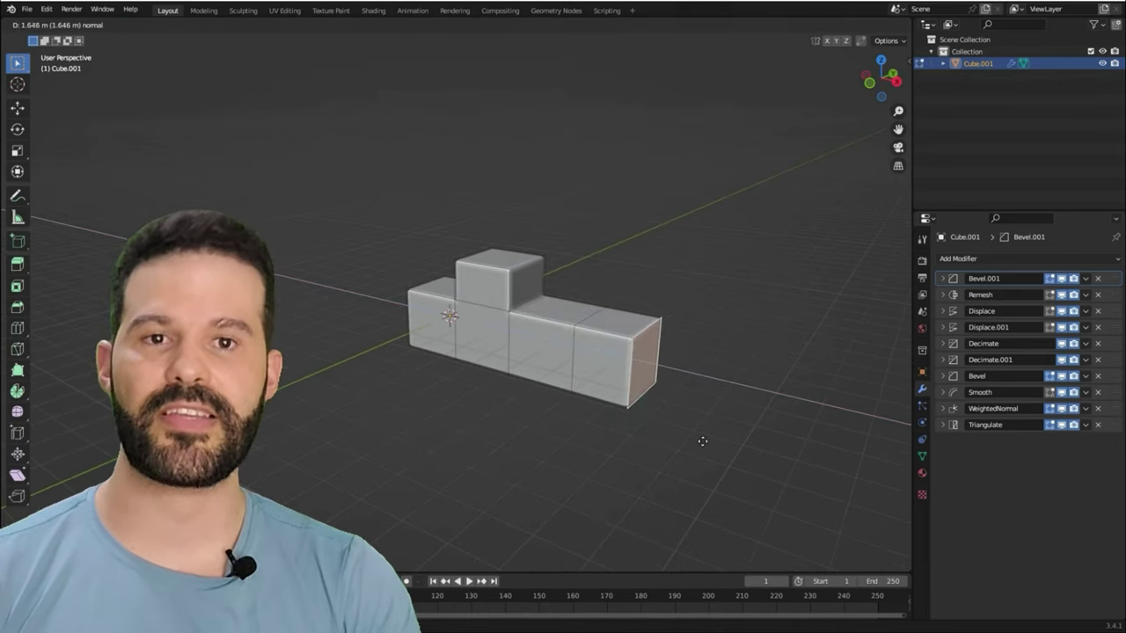
Extrude the wall's end top face straight up along Z into a raised block and view it.
left_click(620, 303)
key("e")
key("z")
left_click(661, 409)
key("Tab")
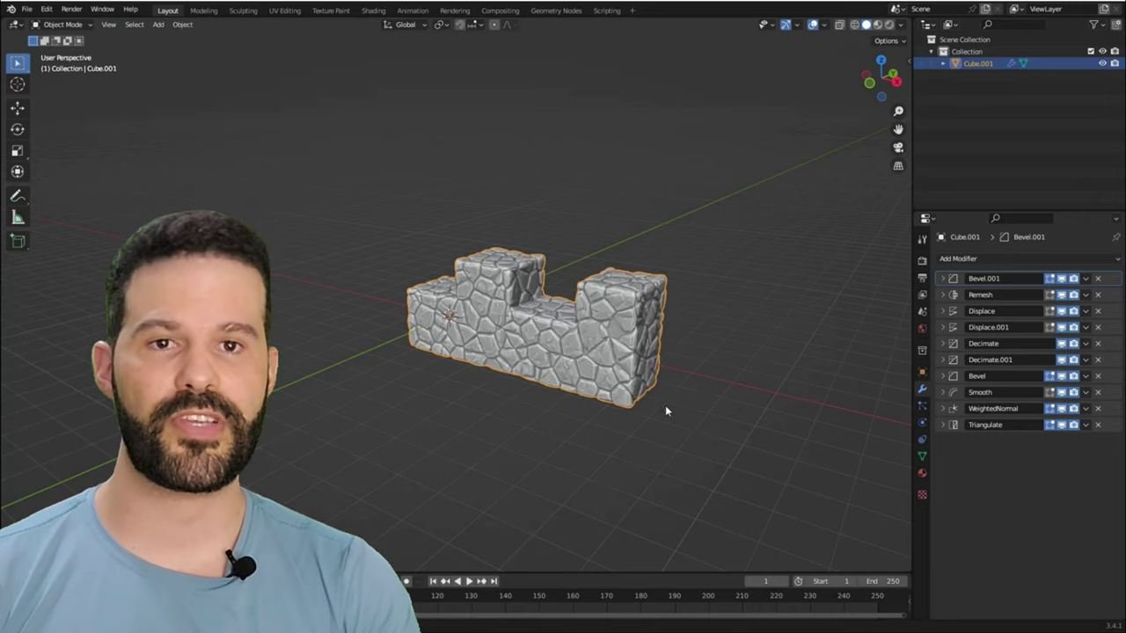
scroll(664, 405, "up", 3)
scroll(782, 453, "up", 2)
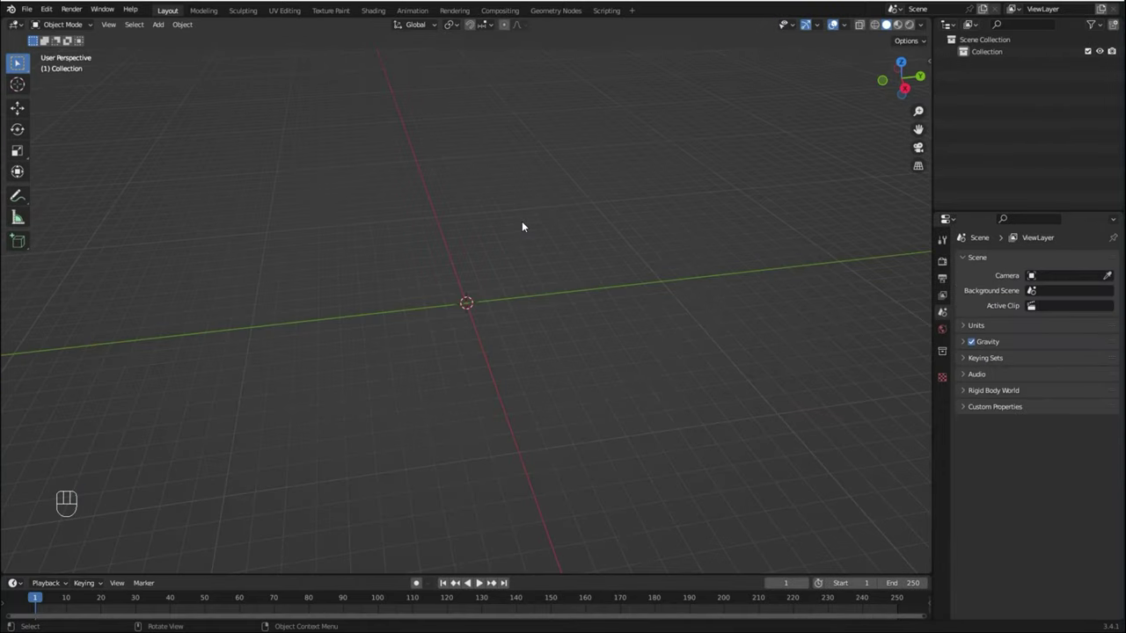
Add a default cube from Mesh > Cube and frame it in the viewport.
key("shift")
key("shift+a")
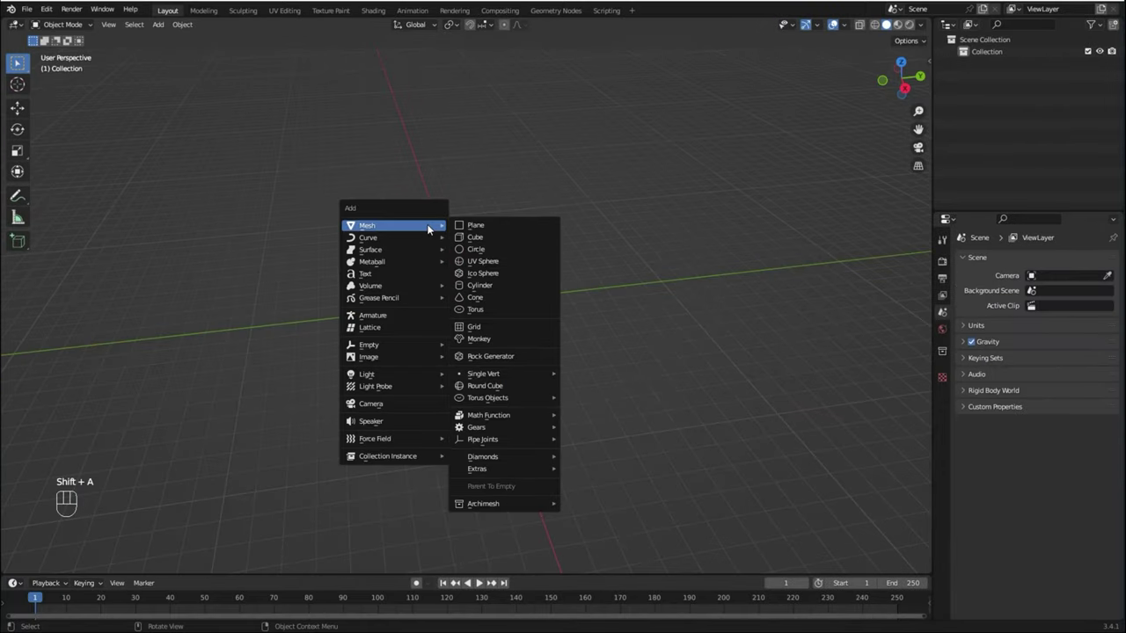
left_click(474, 237)
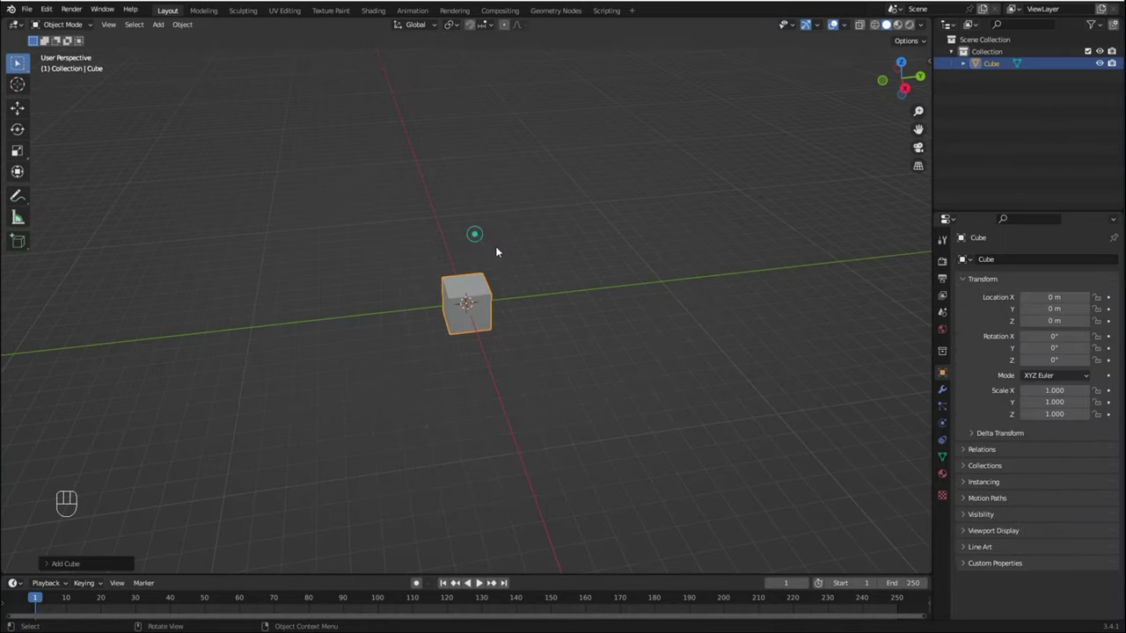
scroll(464, 385, "up", 3)
middle_click_drag(466, 387, 520, 368)
scroll(519, 368, "up", 2)
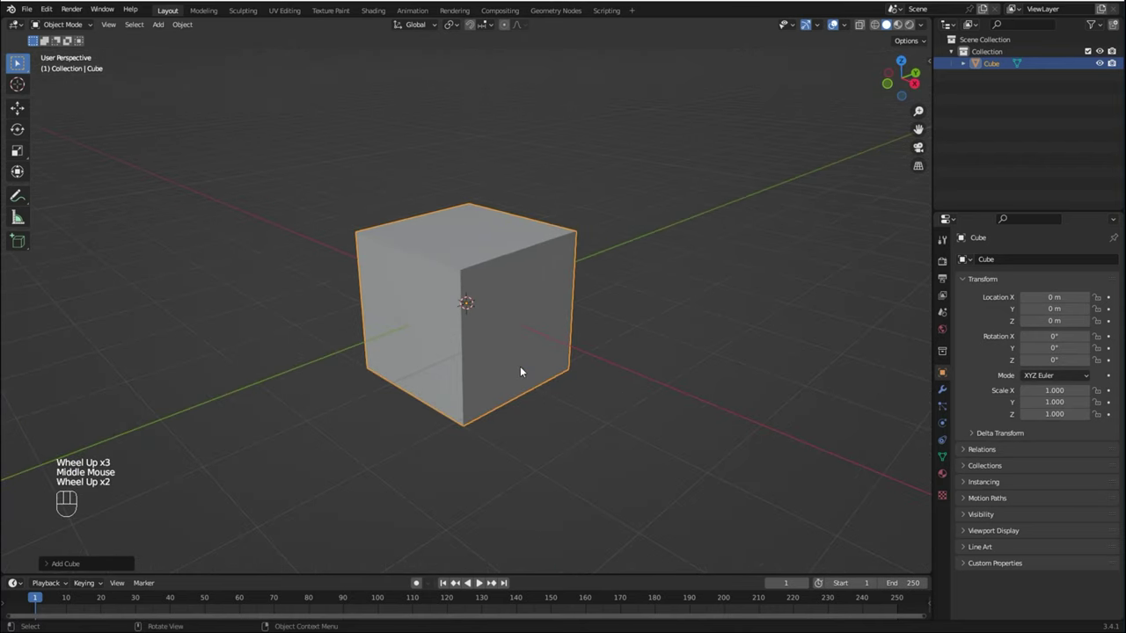
Enable Cavity viewport shading with ridge 0.783 and valley 0.767.
left_click(921, 25)
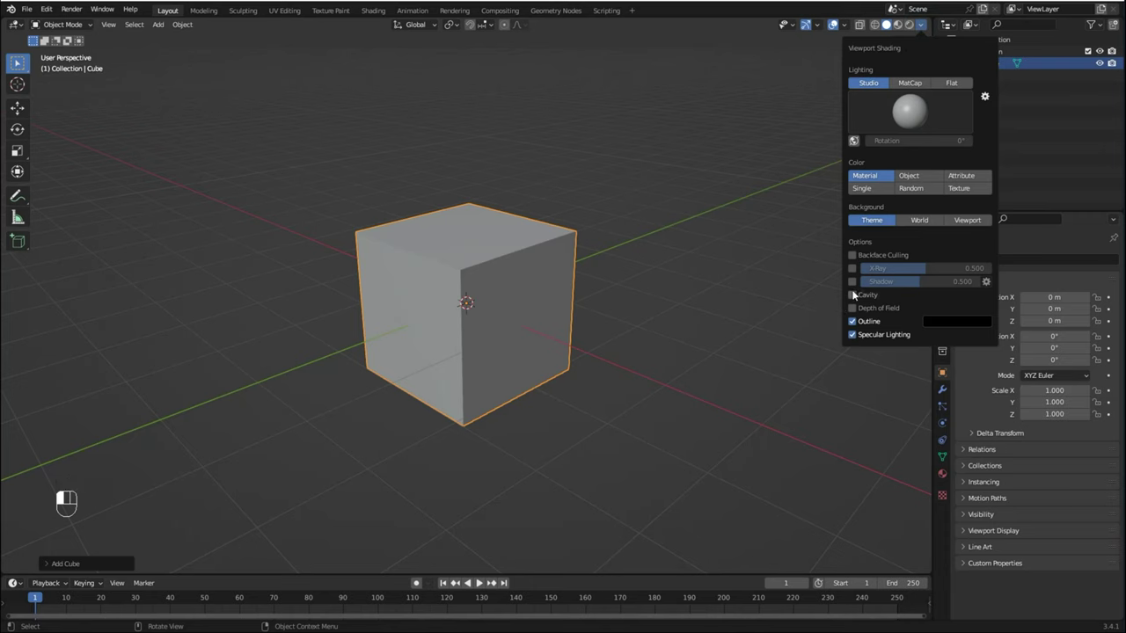
left_click(851, 294)
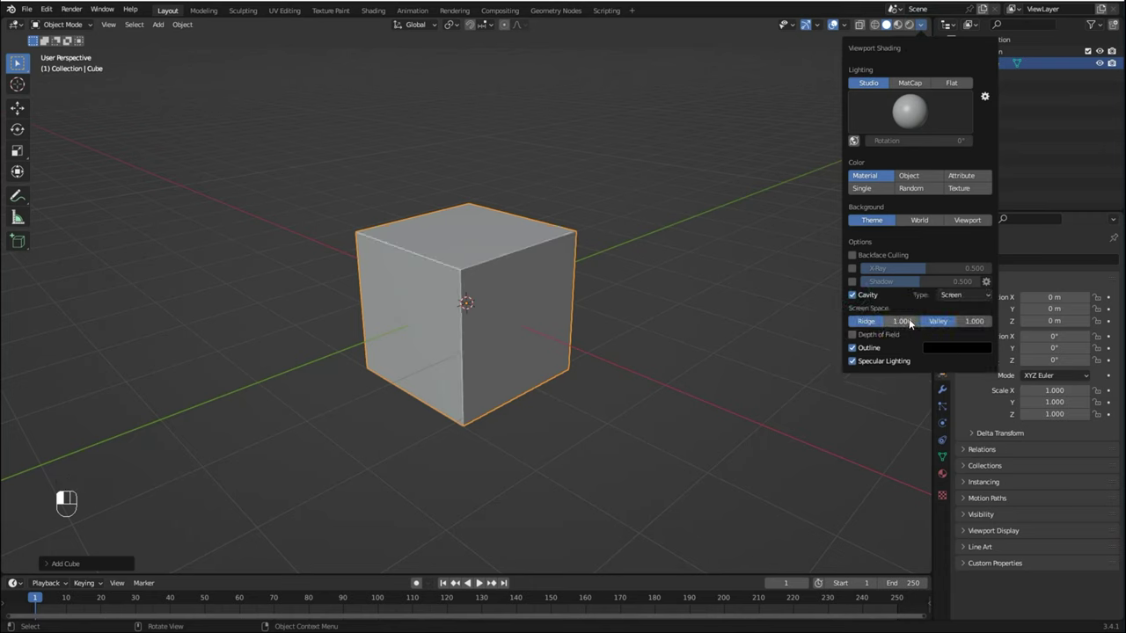
left_click_drag(901, 321, 892, 321)
left_click_drag(967, 321, 961, 321)
middle_click_drag(641, 324, 594, 259)
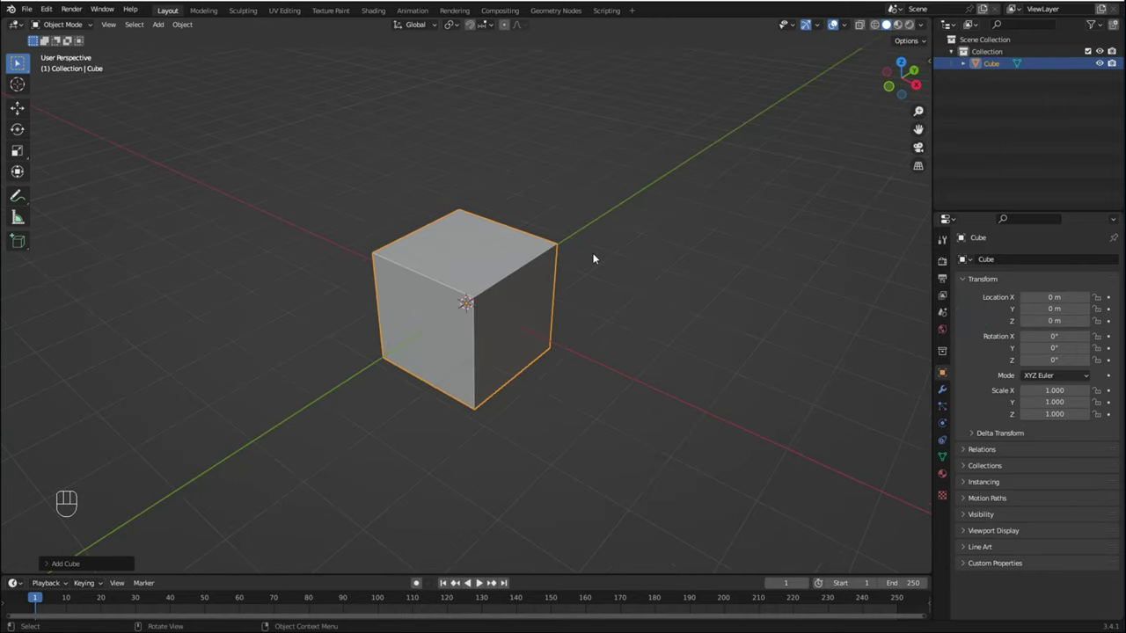
Add a Remesh modifier to the cube and switch the viewport to Wireframe shading.
left_click(944, 395)
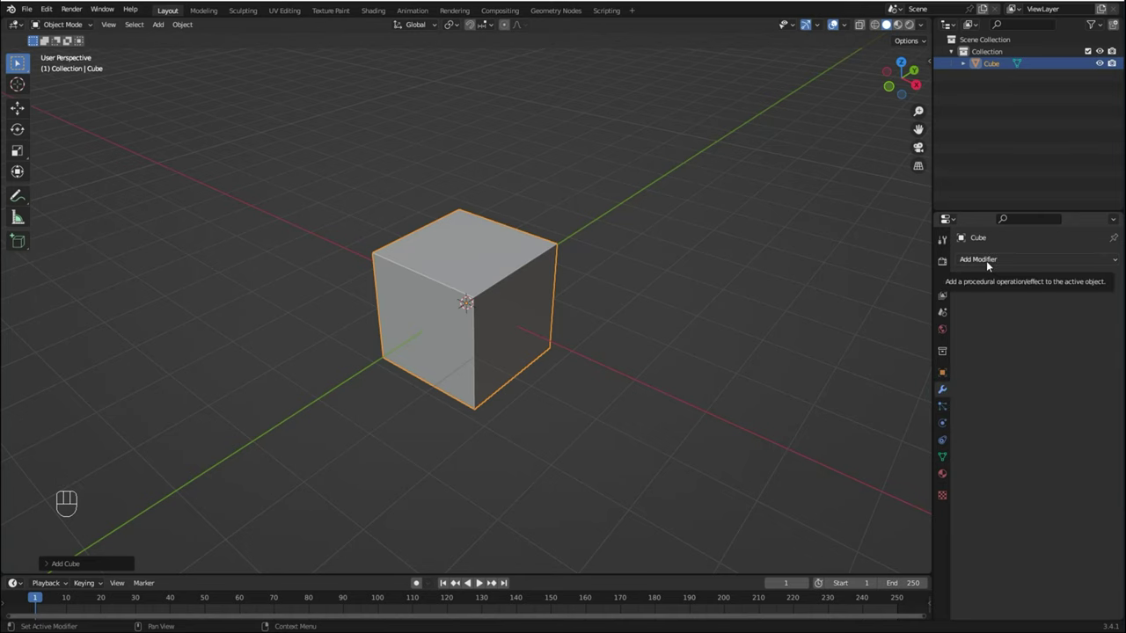
left_click(986, 260)
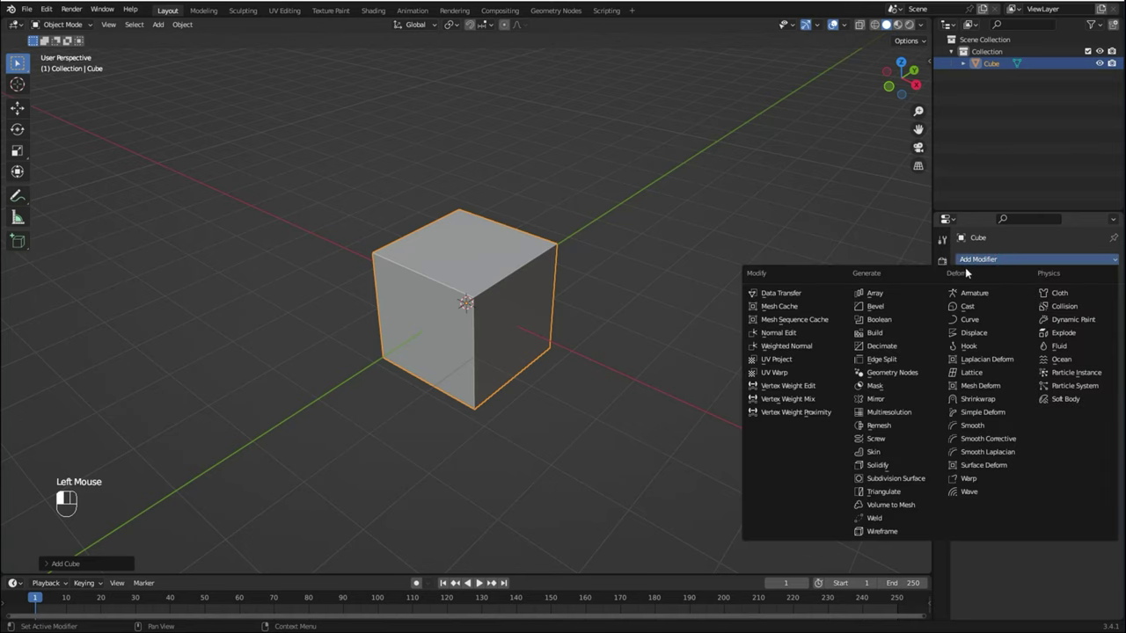
left_click(879, 425)
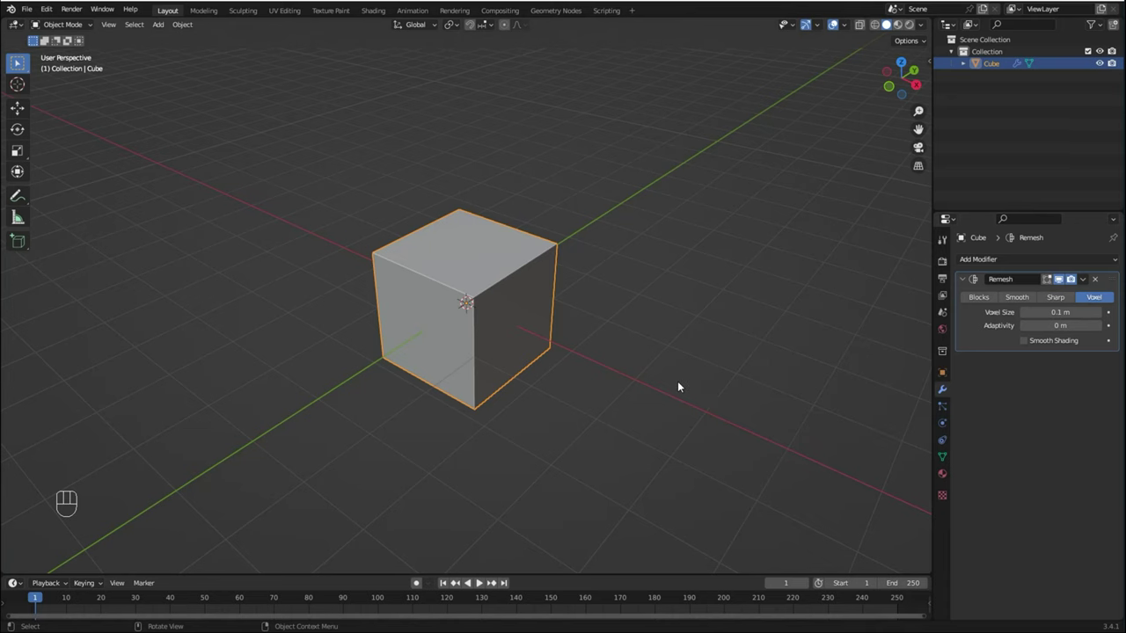
middle_click_drag(695, 401, 782, 278)
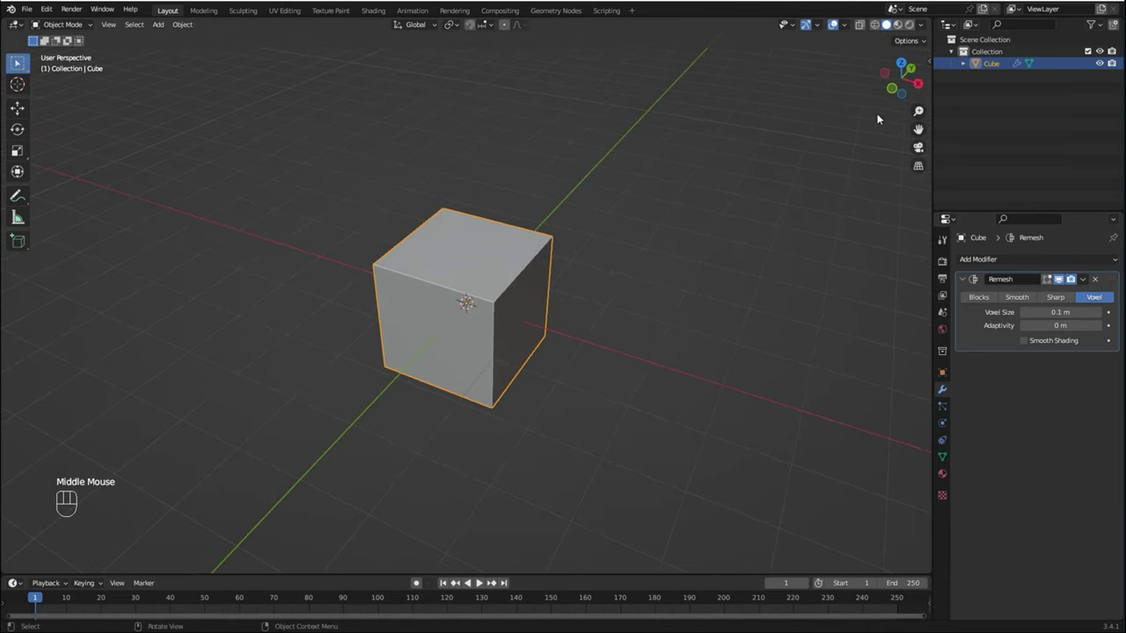
left_click(874, 24)
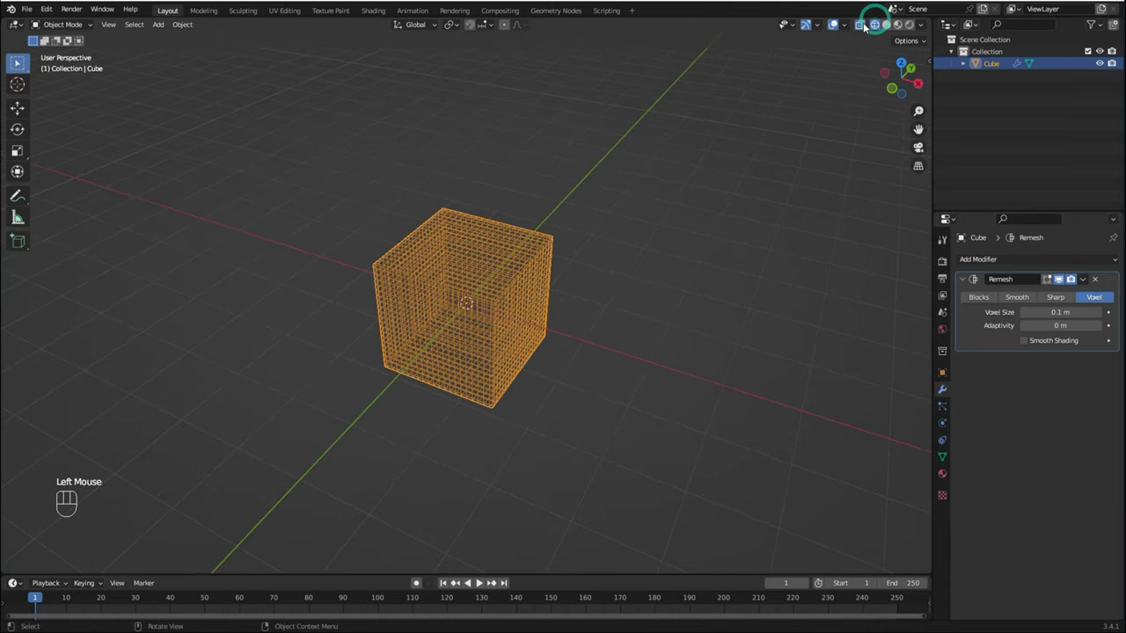
left_click(859, 25)
middle_click_drag(774, 123, 670, 283)
scroll(658, 297, "up", 1)
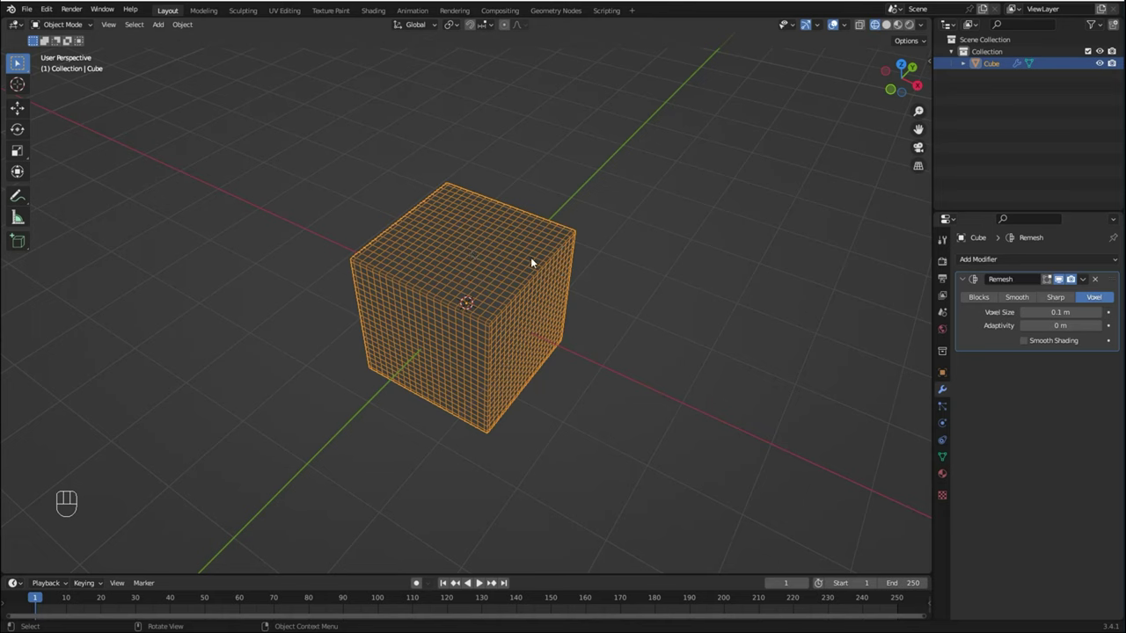
Set the Remesh voxel size to 0.025 m and inspect the dense grid.
left_click(1072, 313)
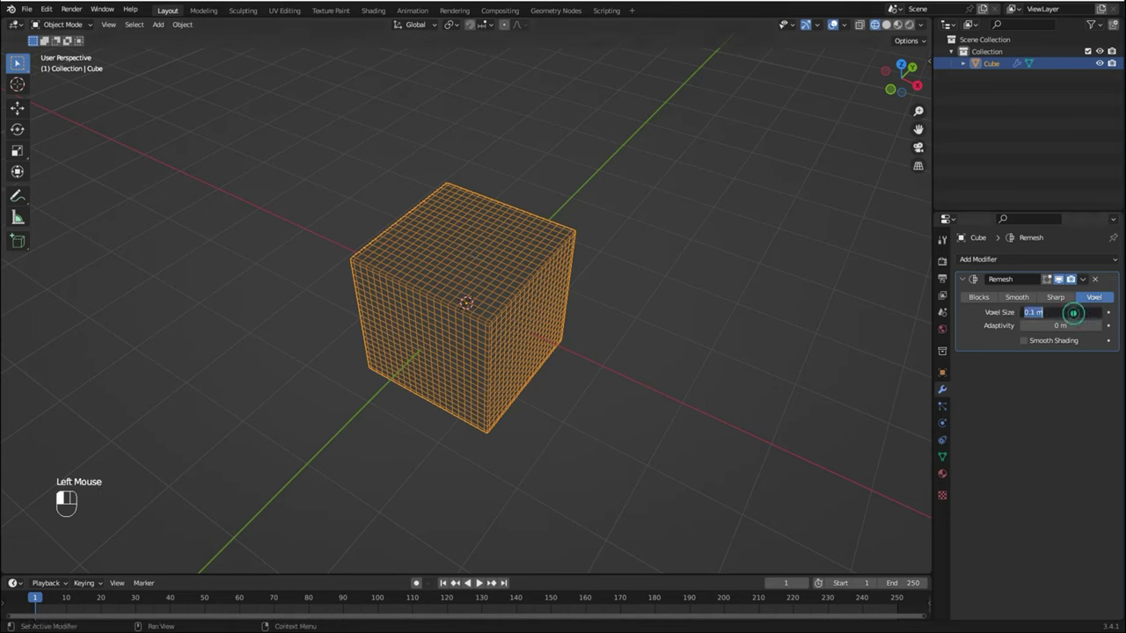
type("0.025")
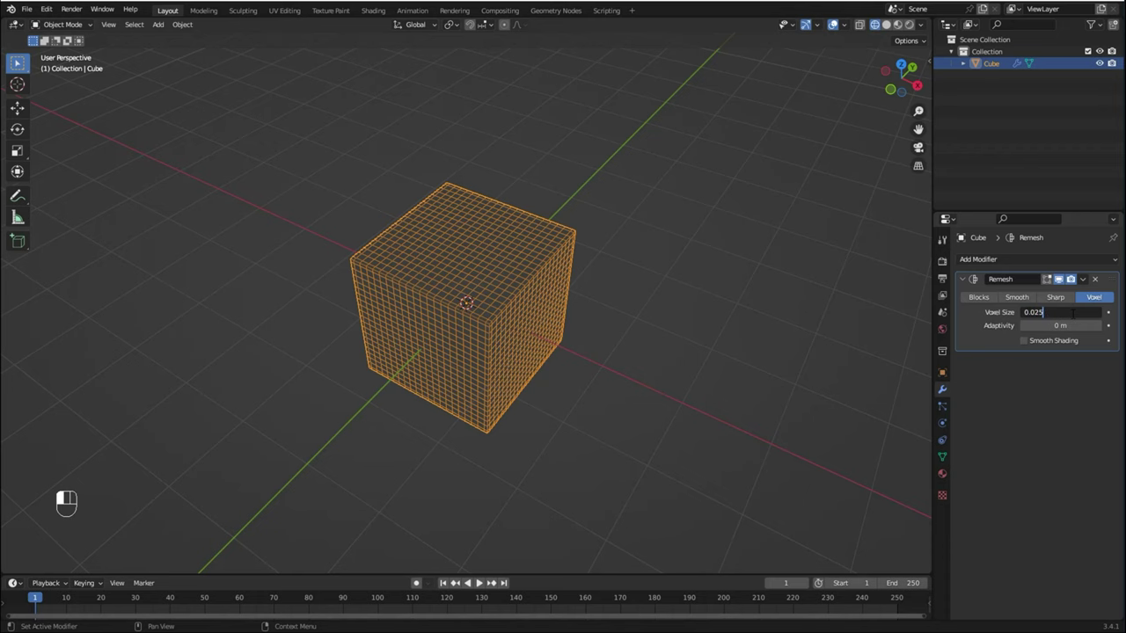
key("Return")
middle_click_drag(713, 338, 605, 297)
scroll(682, 328, "up", 1)
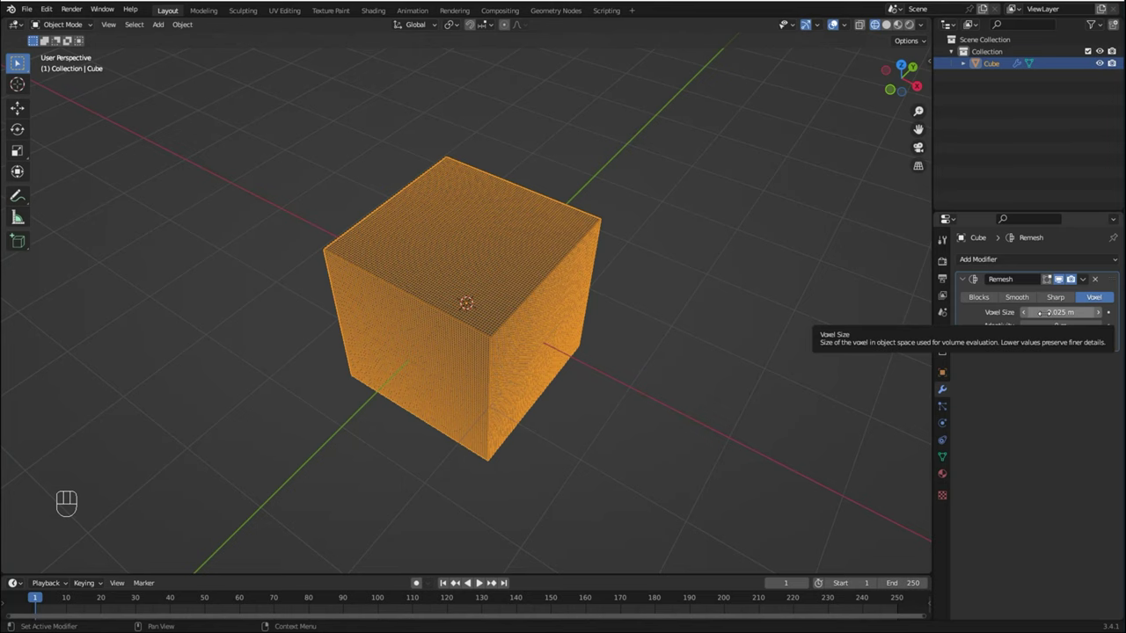
middle_click_drag(580, 307, 616, 282)
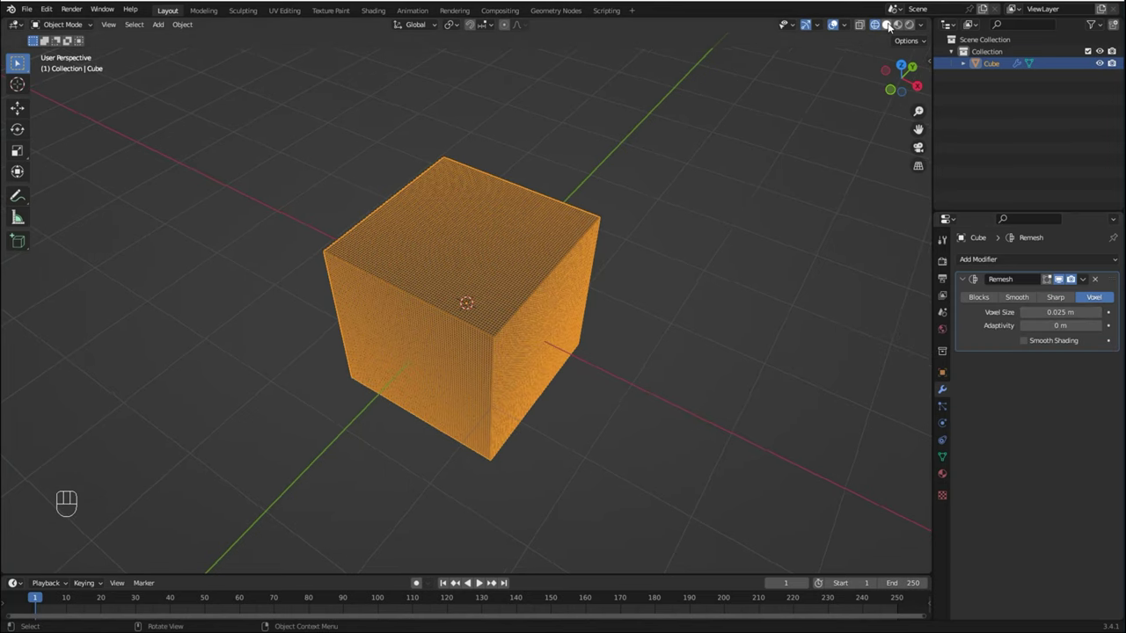
Return to Solid shading, collapse Remesh, and add a Displace modifier.
left_click(887, 24)
scroll(668, 295, "down", 2)
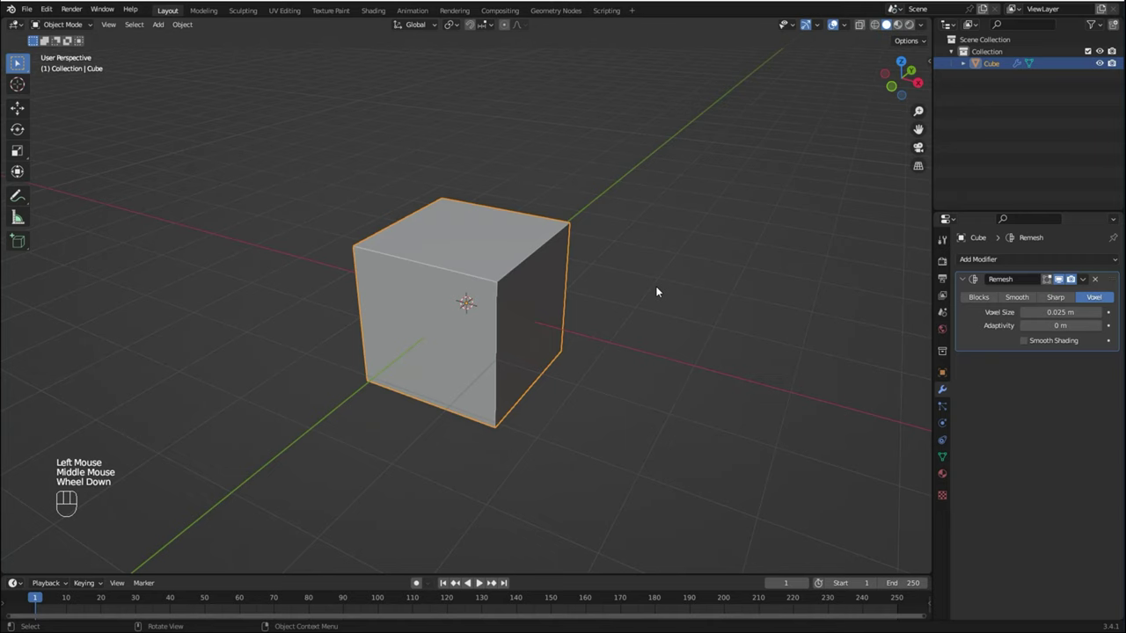
left_click(962, 279)
left_click(977, 259)
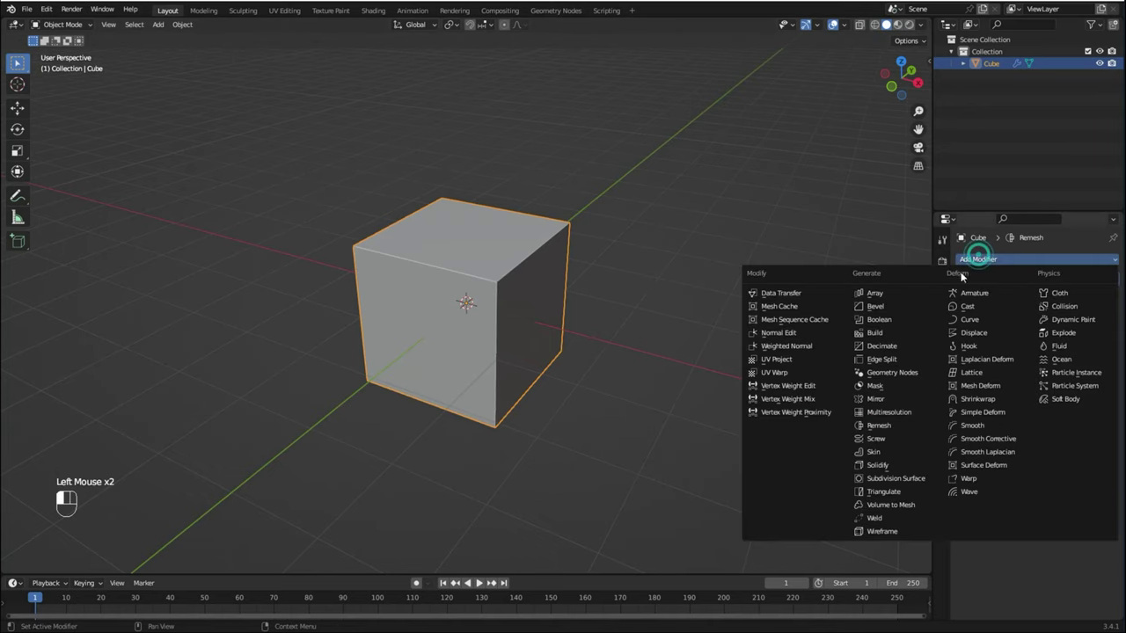
left_click(972, 334)
Set the Displace strength to 0.09.
scroll(730, 327, "down", 2)
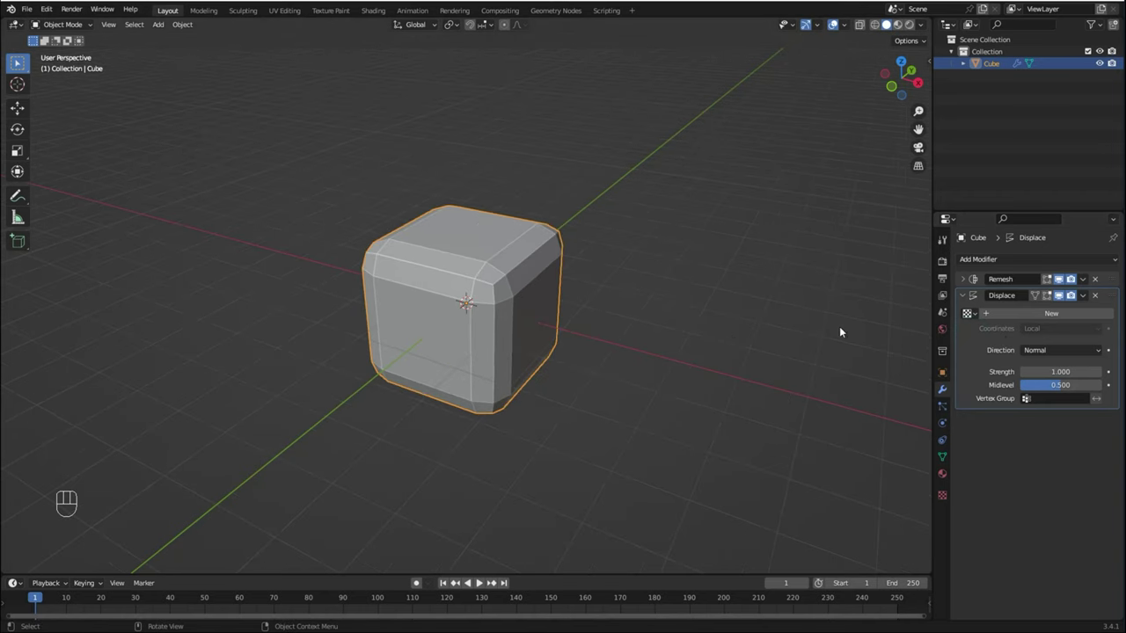
left_click(1065, 371)
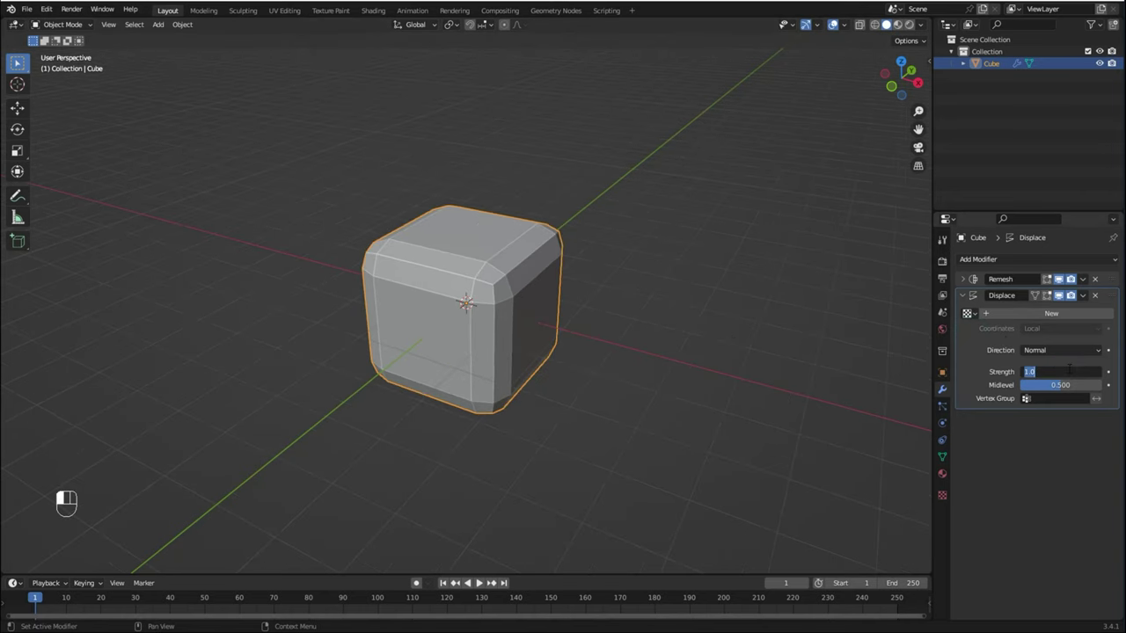
key("BackSpace")
type(".09")
key("Return")
Create a new displacement texture and begin naming it RockLayer1.
left_click(1008, 519)
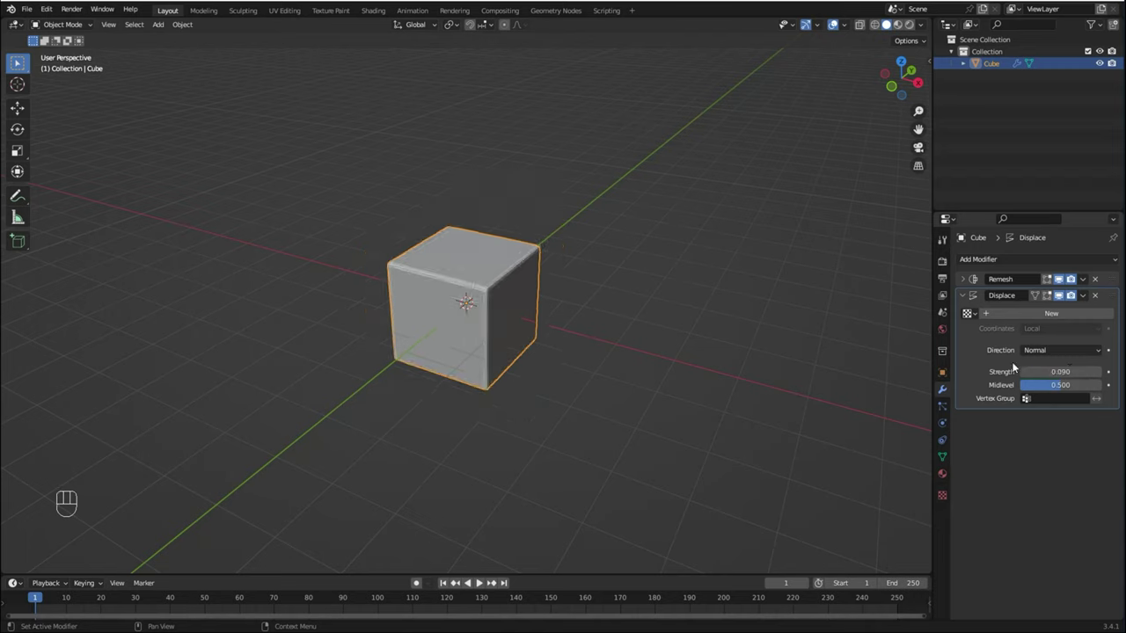
left_click(1020, 309)
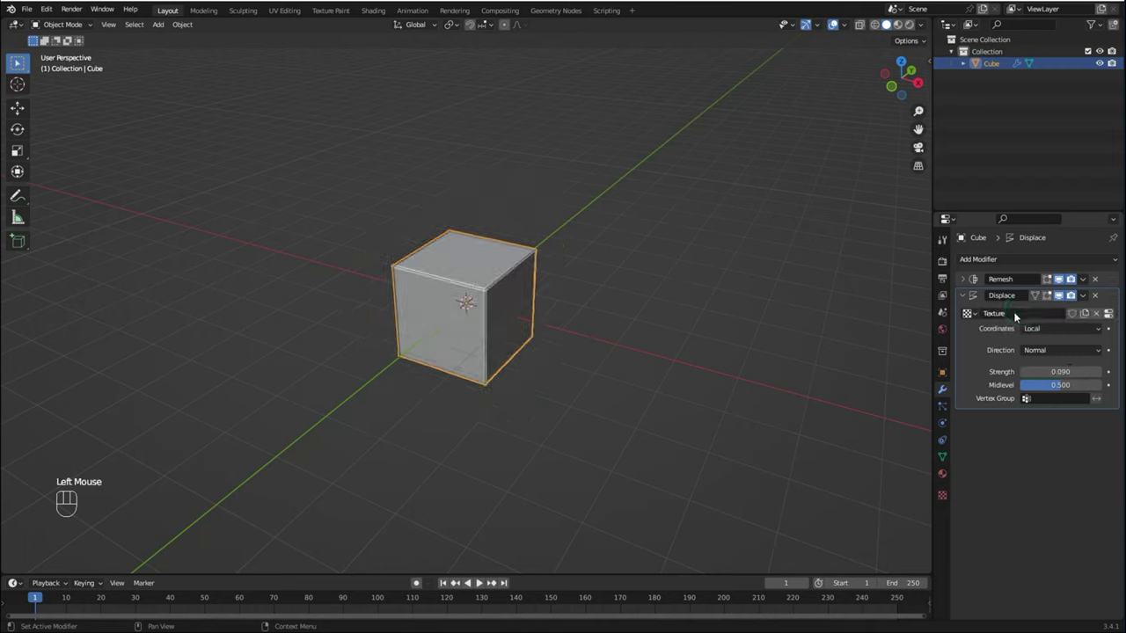
left_click(1018, 312)
type("Rock")
Finish naming the texture RockLayer1 and set its type to Musgrave.
type("Layer1")
left_click(1108, 314)
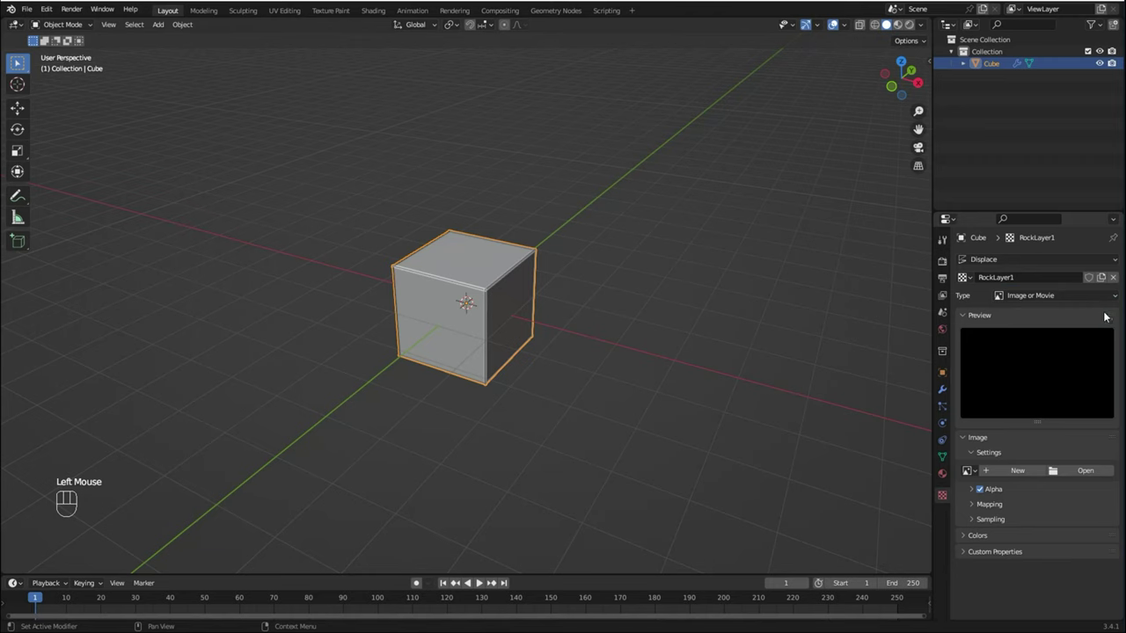
left_click(1031, 299)
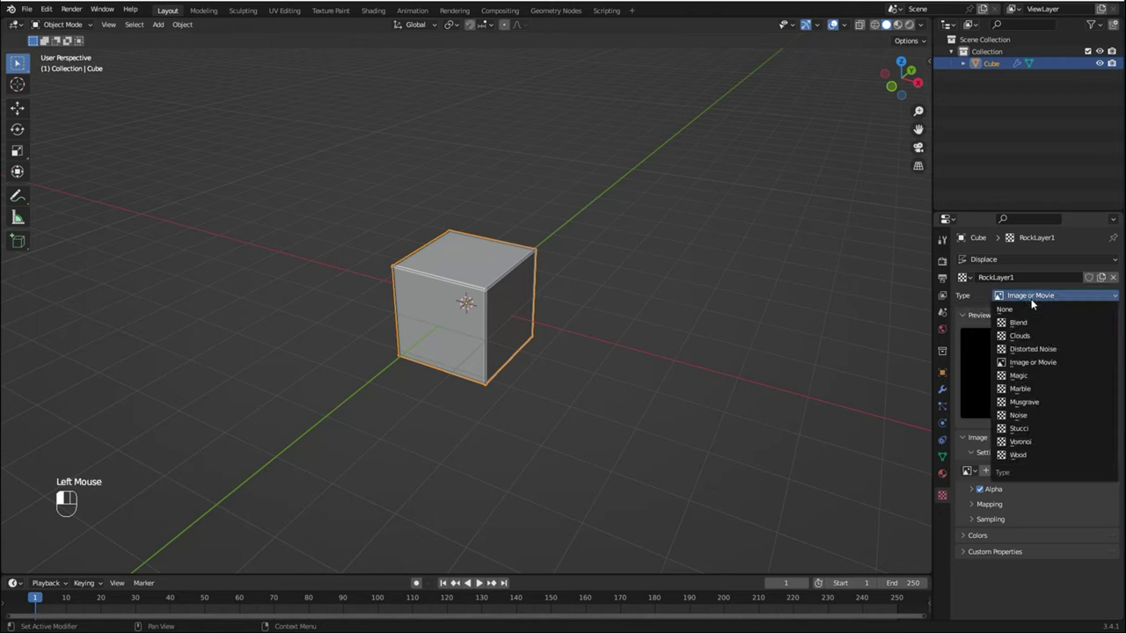
left_click(1039, 402)
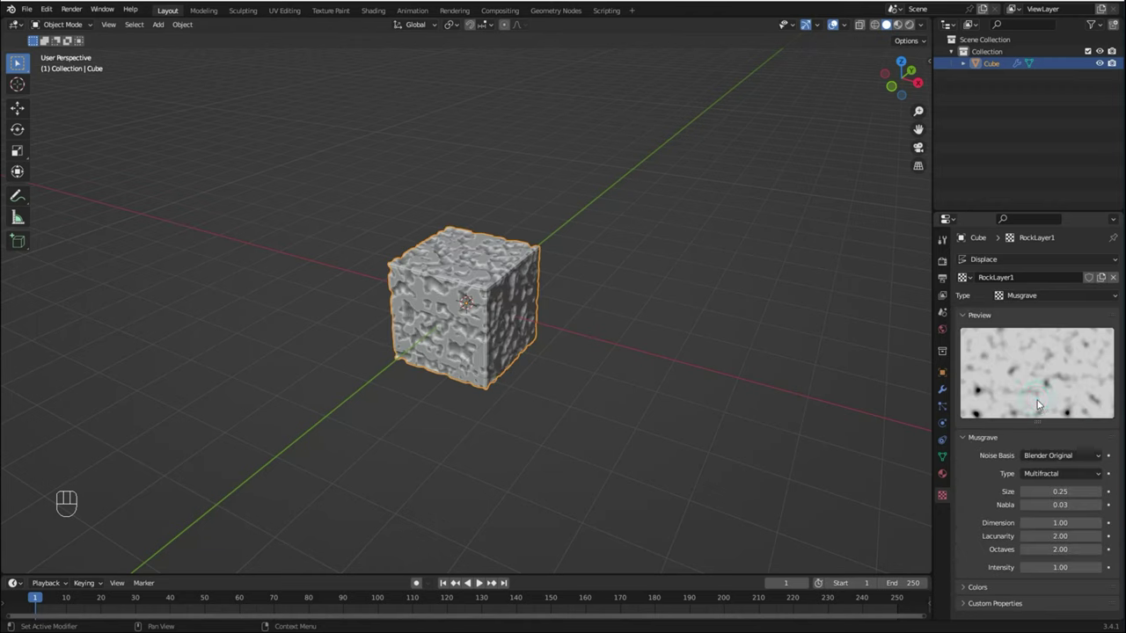
Set the Musgrave noise basis to Voronoi F2-F1 with size 0.60.
left_click(1045, 458)
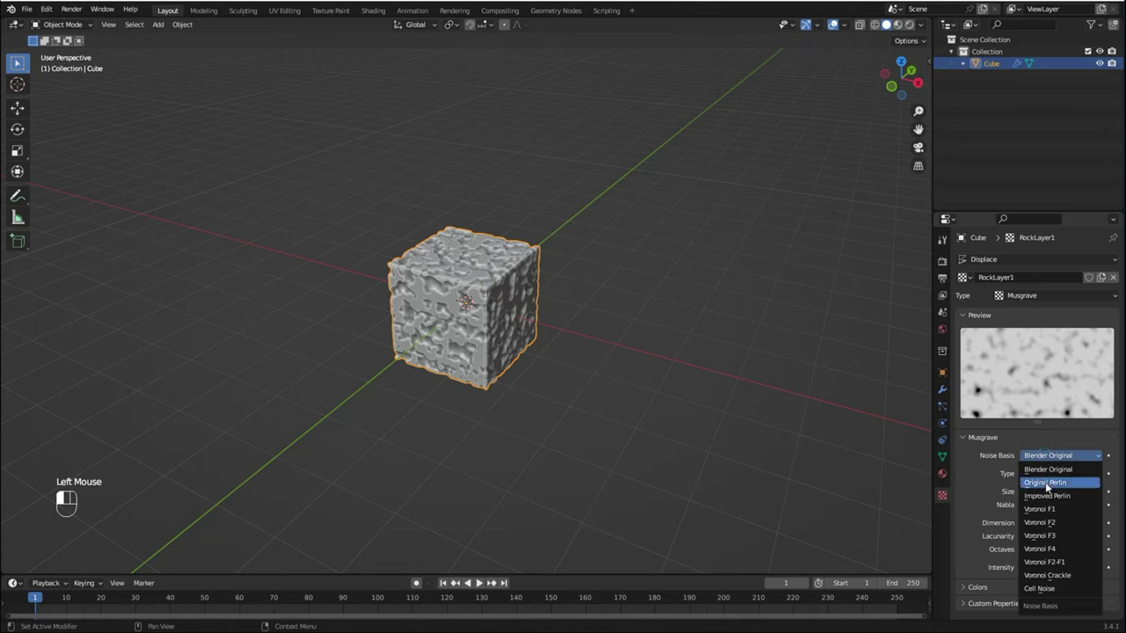
left_click(1055, 564)
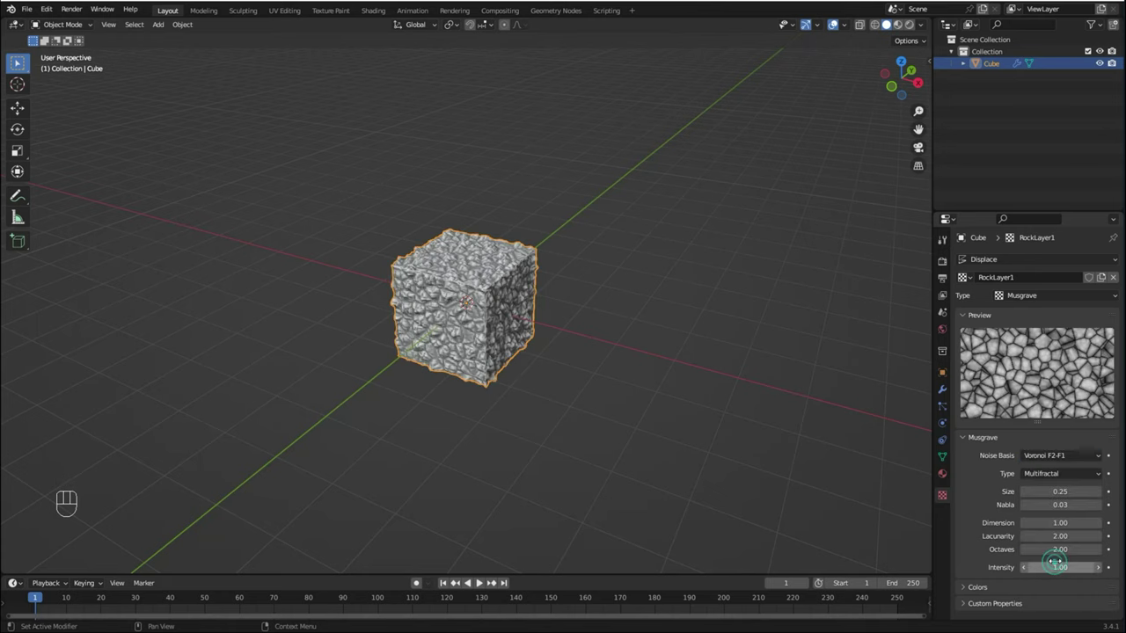
left_click(1051, 489)
key("BackSpace")
type("0")
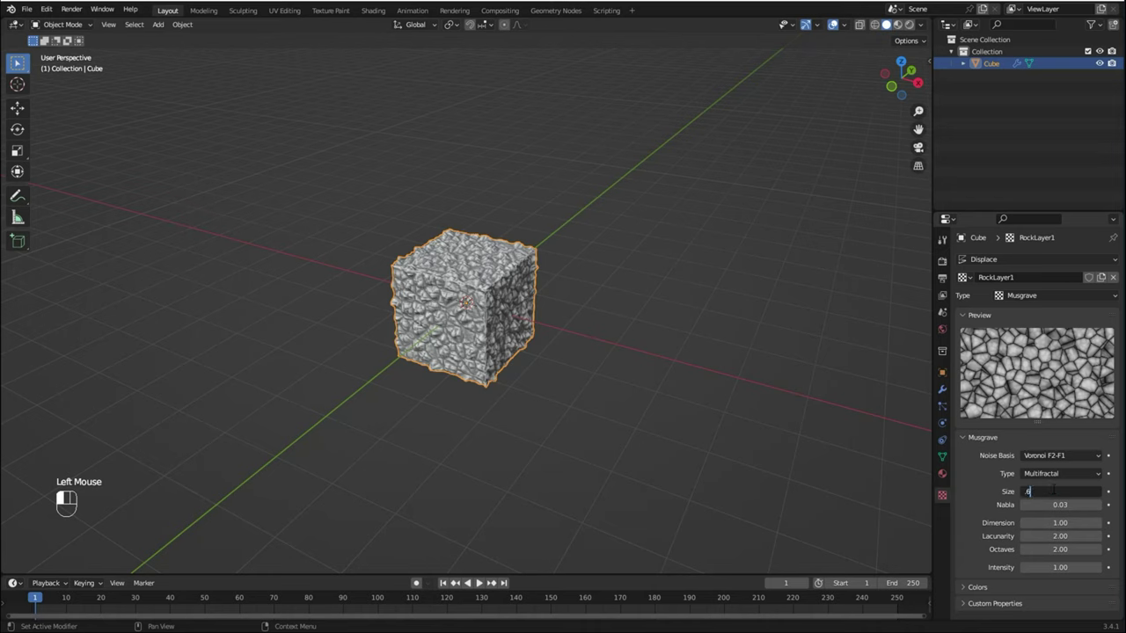
type(".6")
key("Return")
scroll(1043, 490, "down", 4)
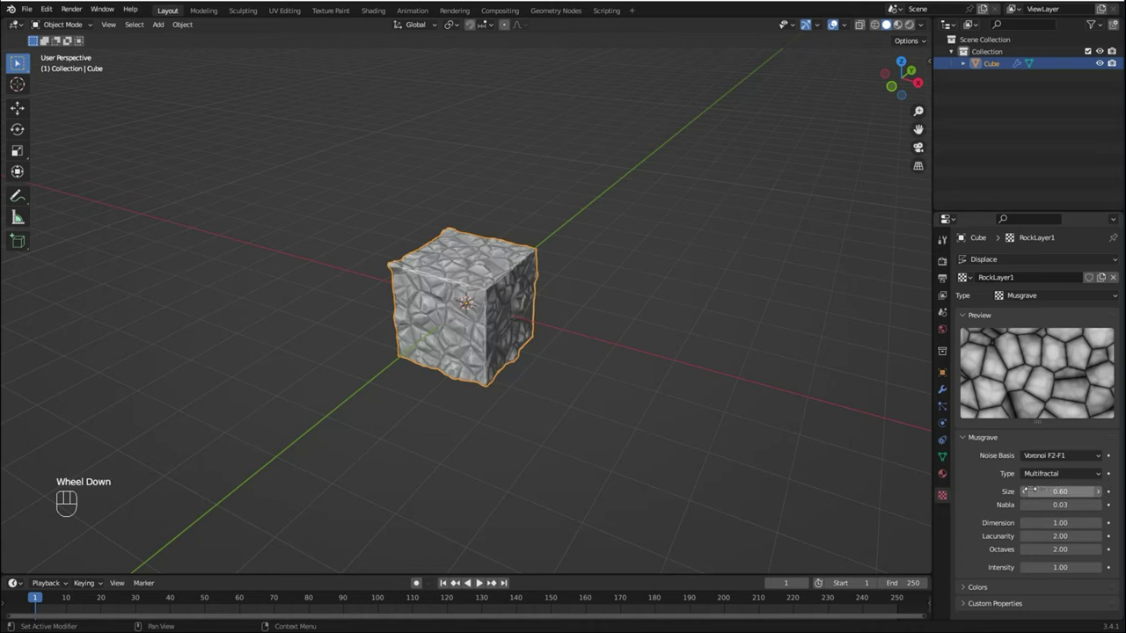
Enable the texture's Color Ramp and add a stop slid to about 0.189.
left_click(962, 585)
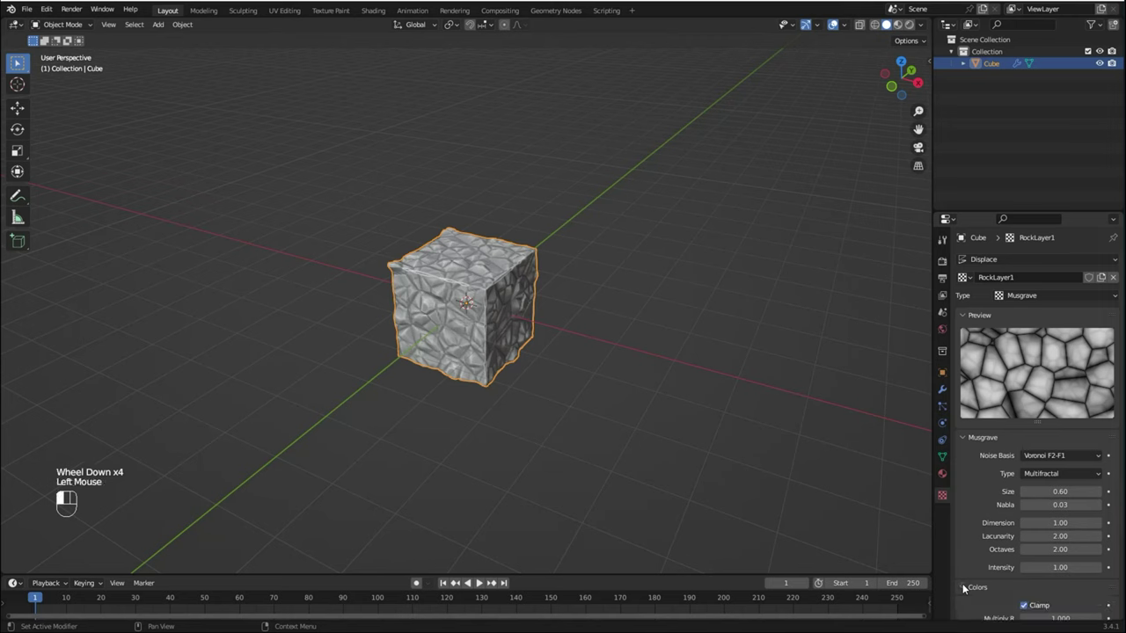
scroll(971, 576, "down", 7)
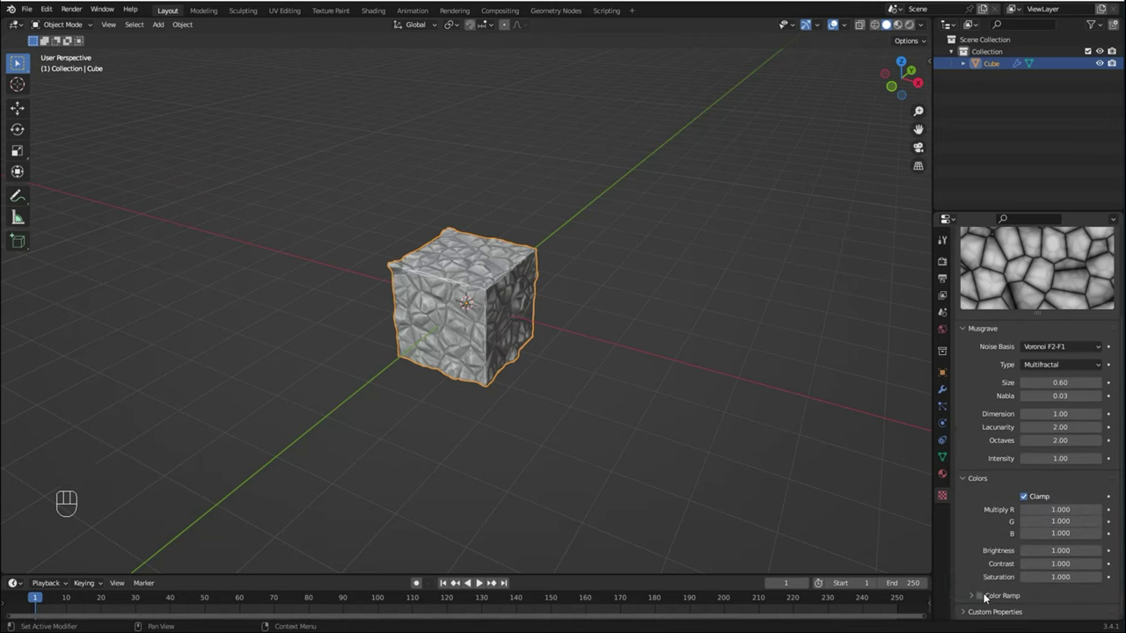
left_click(978, 596)
left_click(971, 596)
scroll(971, 598, "down", 6)
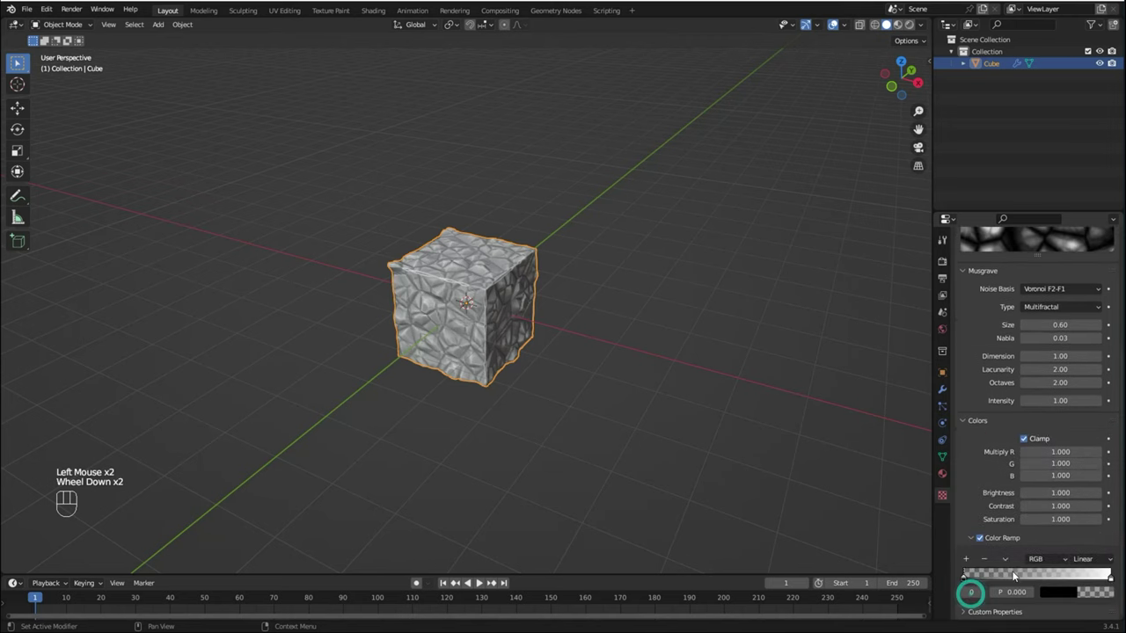
left_click(966, 560)
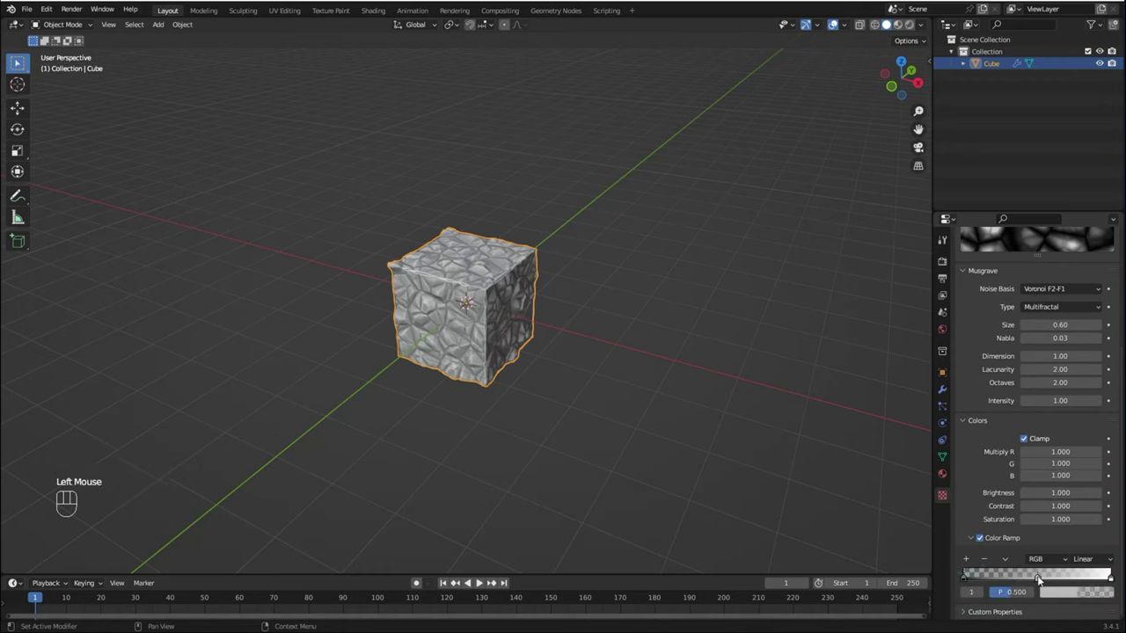
left_click_drag(1038, 579, 988, 579)
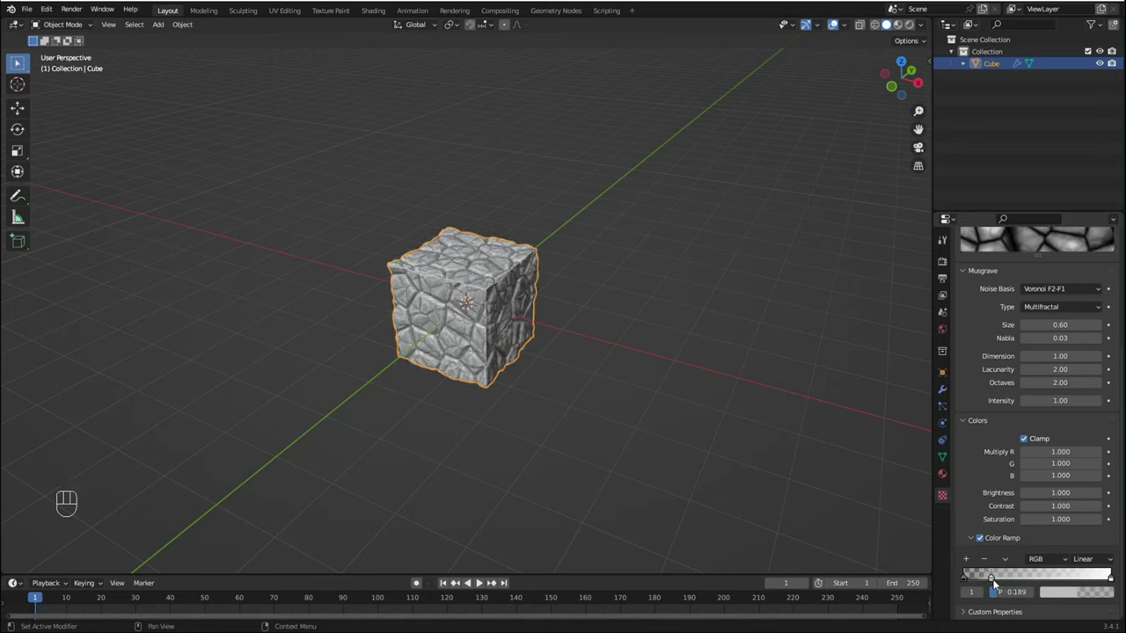
Tune the middle ramp stop's grey value to deepen the gaps between stones.
left_click(1055, 591)
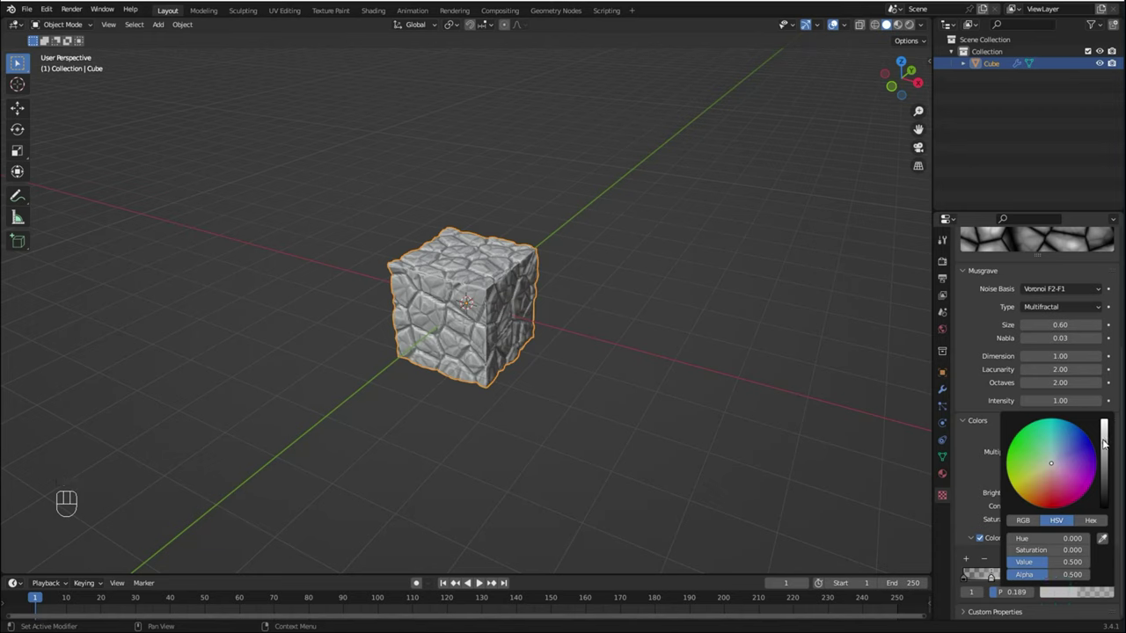
left_click_drag(1105, 442, 1103, 447)
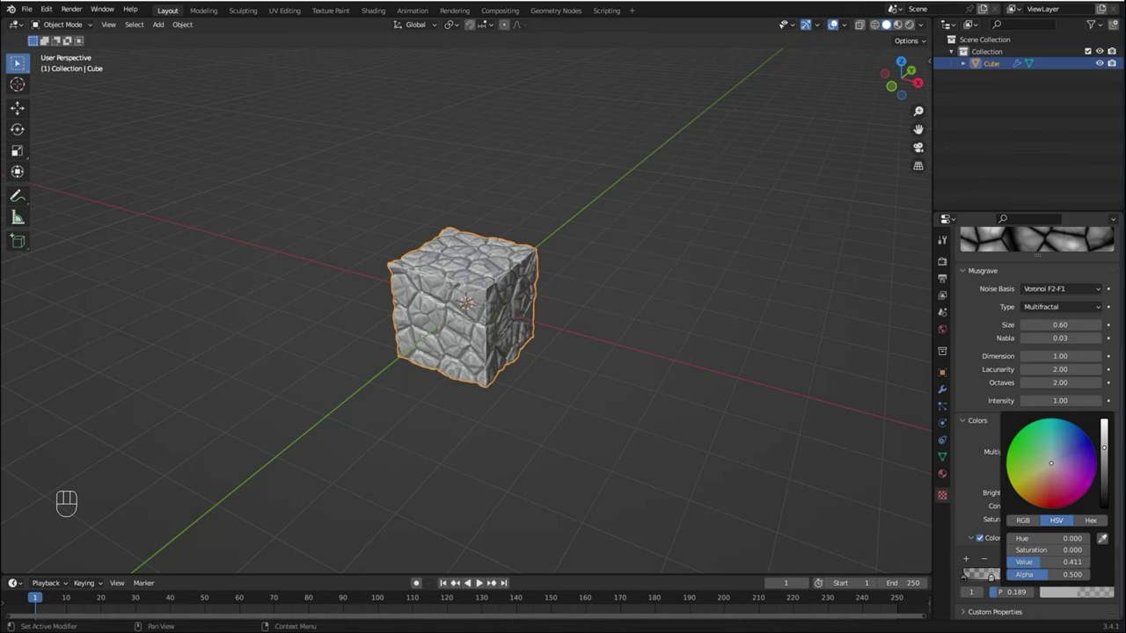
scroll(627, 448, "up", 3)
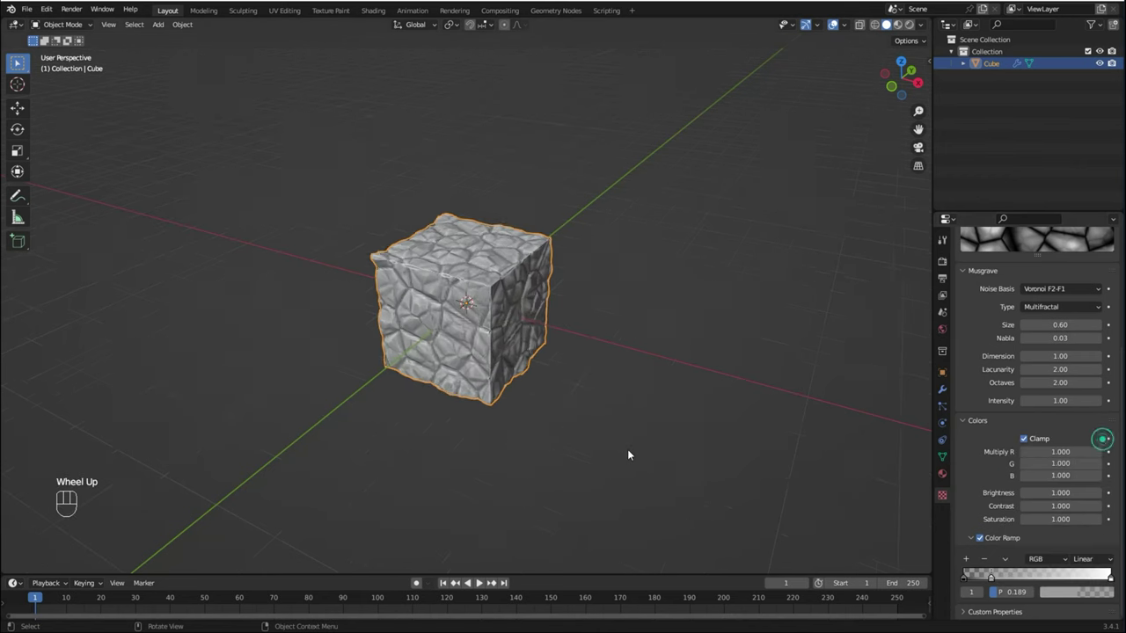
left_click(1055, 592)
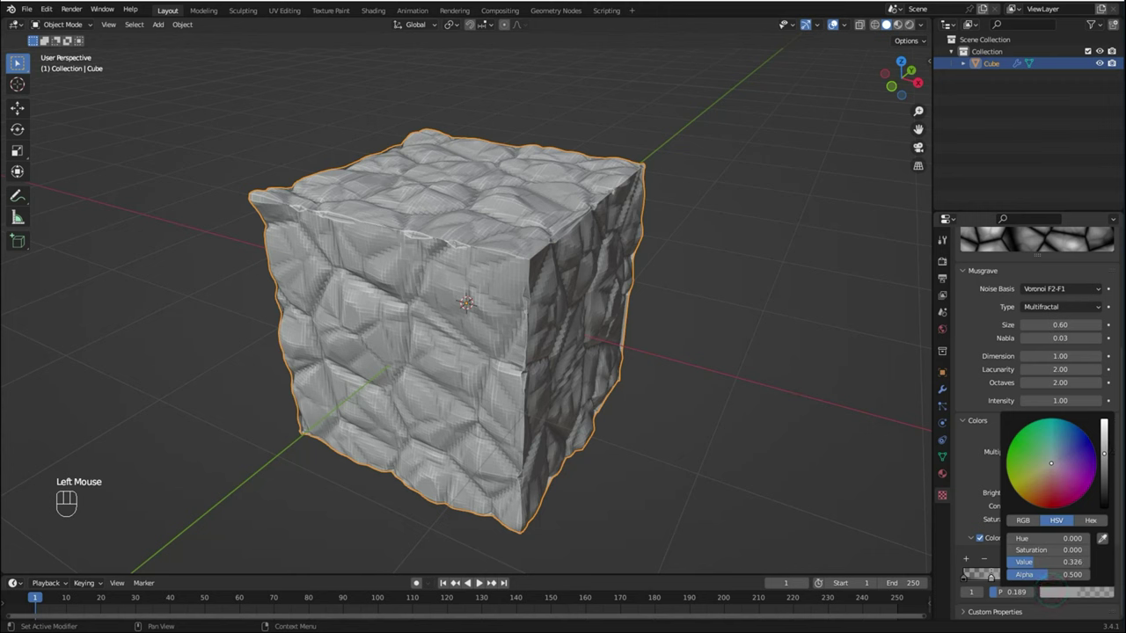
left_click_drag(1104, 454, 1103, 427)
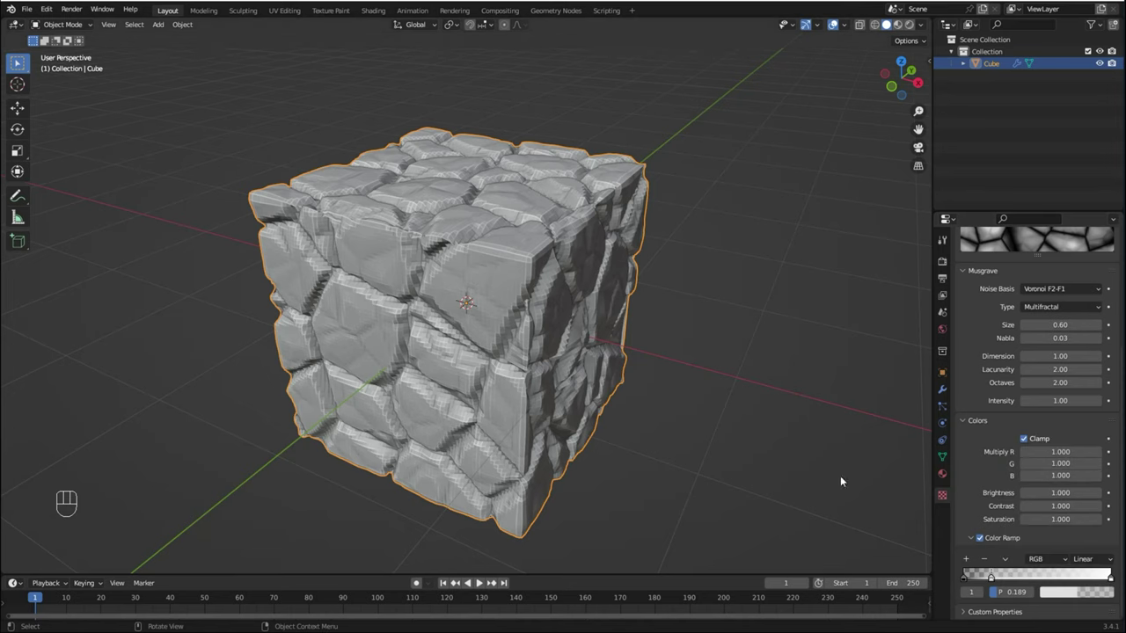
left_click(1066, 592)
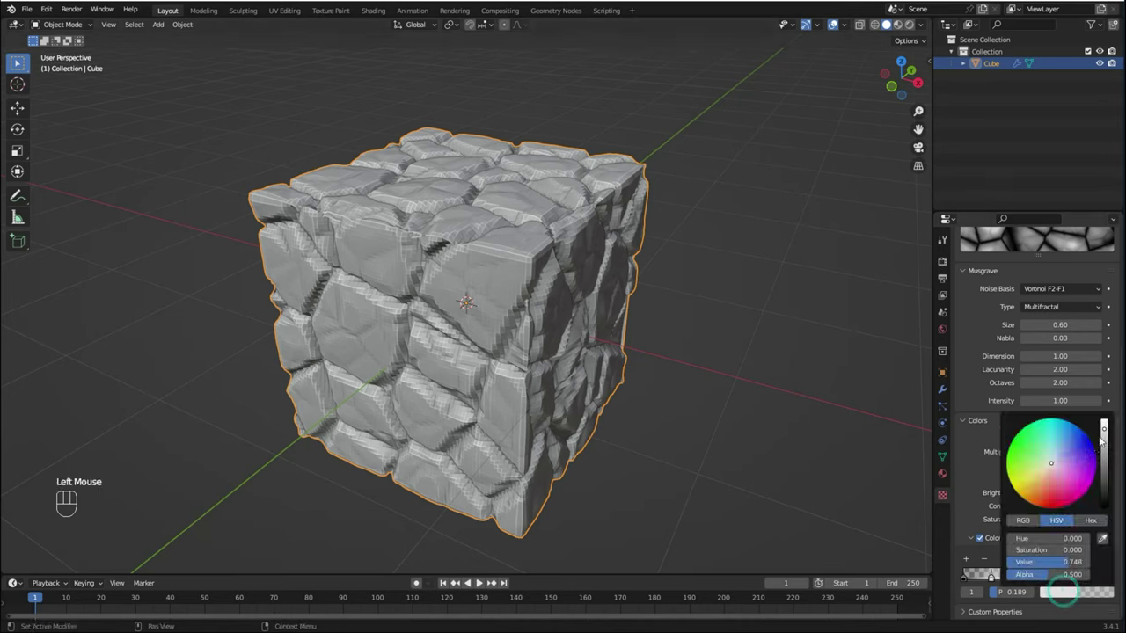
left_click_drag(1100, 440, 1103, 436)
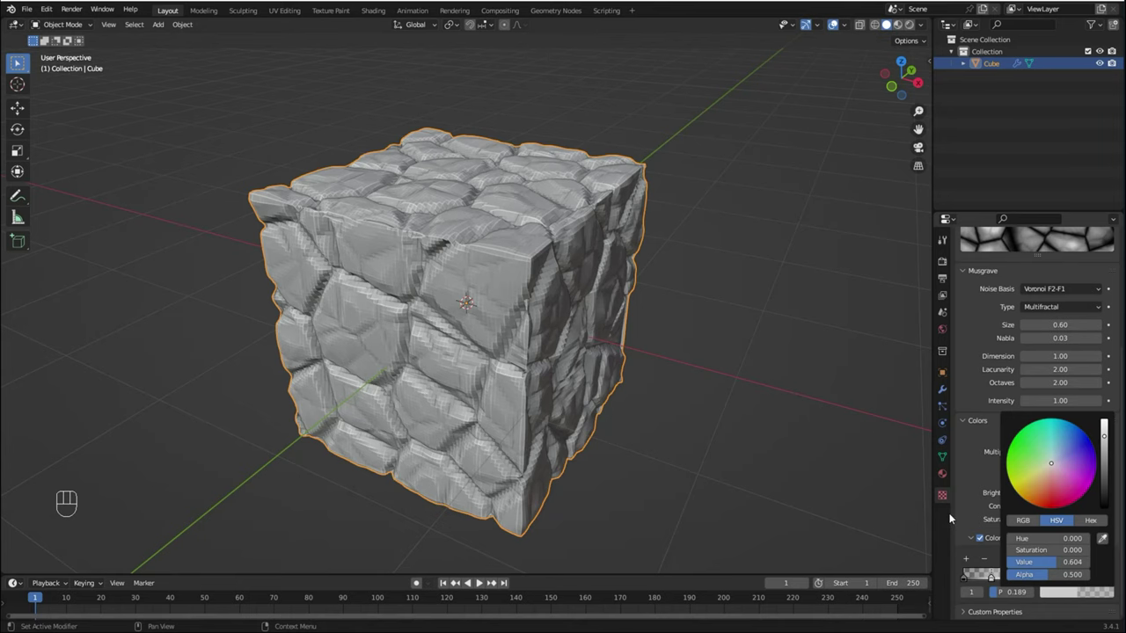
scroll(964, 492, "down", 3)
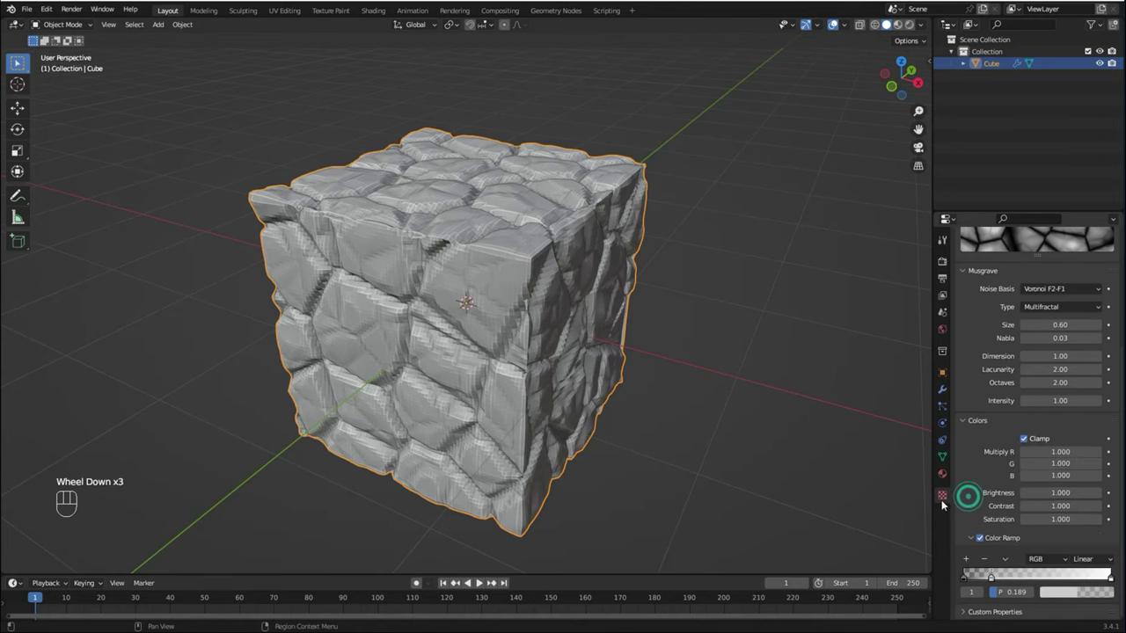
scroll(612, 432, "down", 2)
middle_click_drag(613, 433, 719, 401)
Collapse Displace and add a Decimate modifier at ratio 0.1, dropping faces to 7508.
left_click(617, 428)
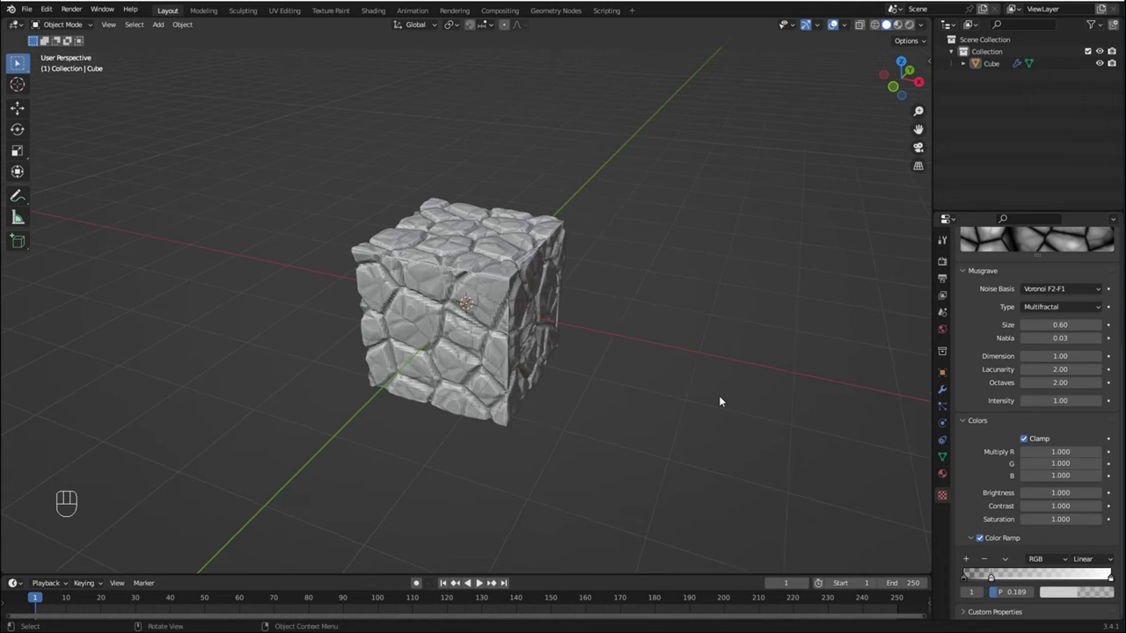
left_click(942, 391)
left_click(956, 295)
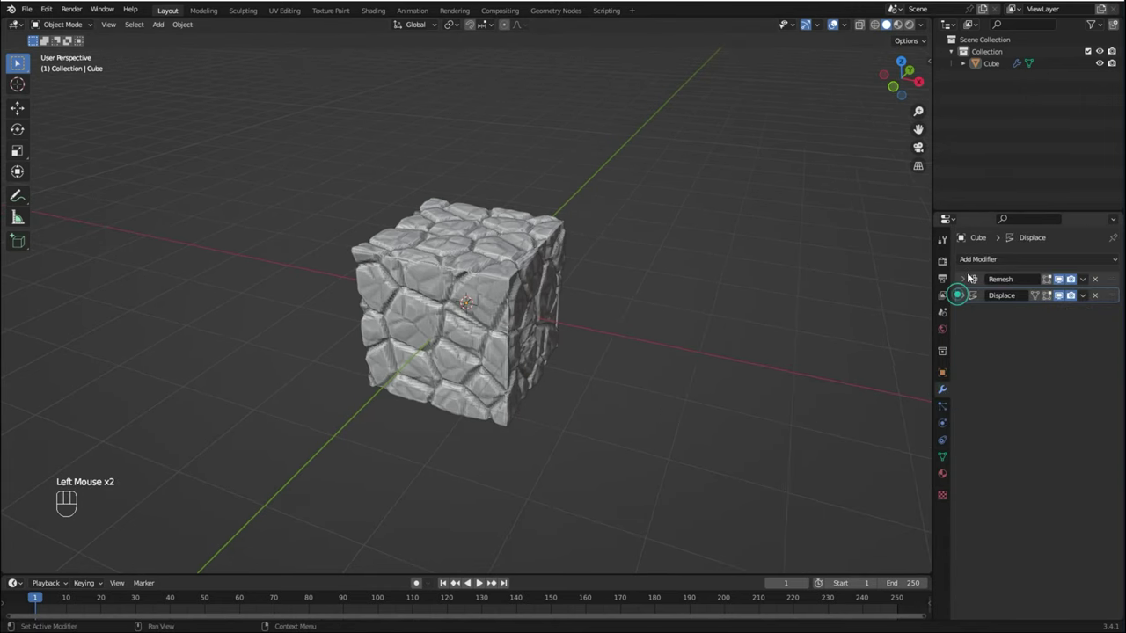
left_click(974, 261)
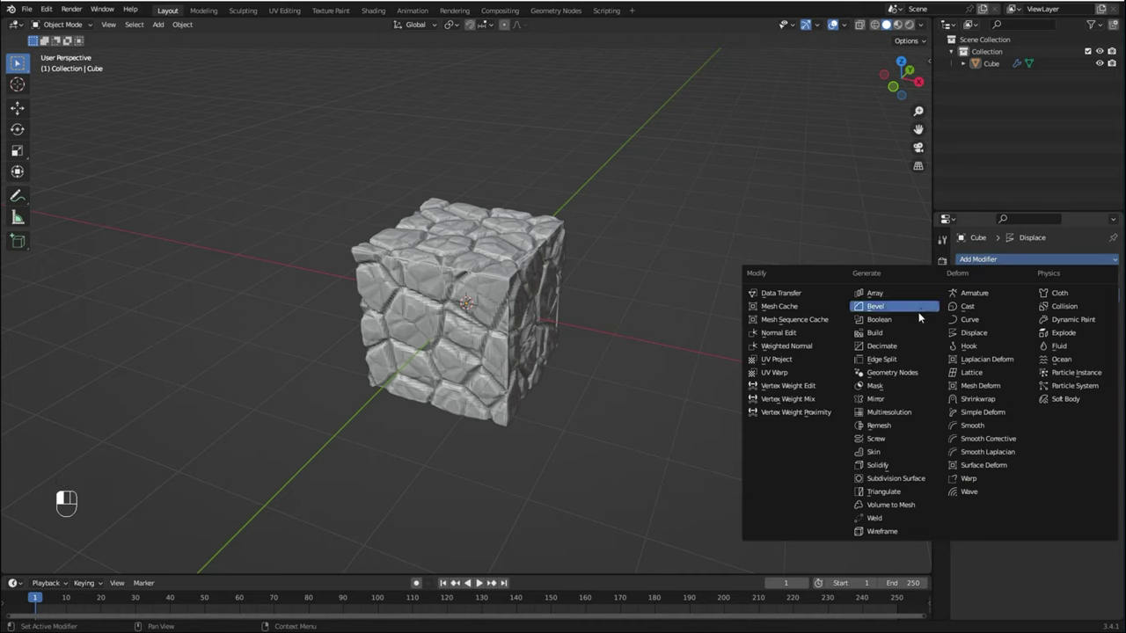
left_click(901, 345)
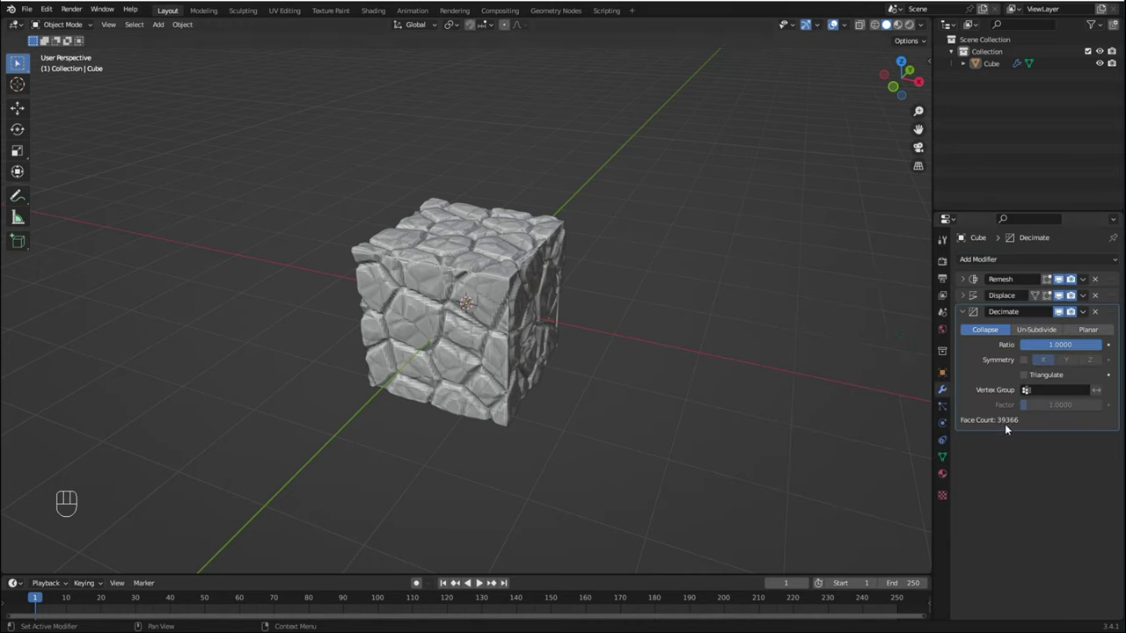
left_click(1045, 344)
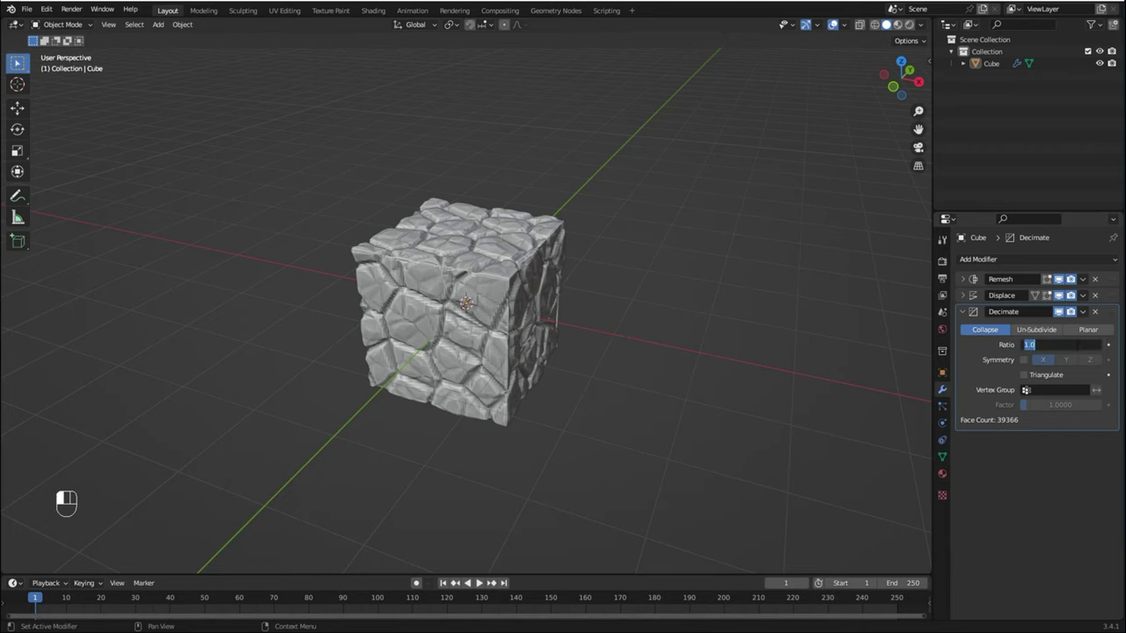
type(".1")
key("Return")
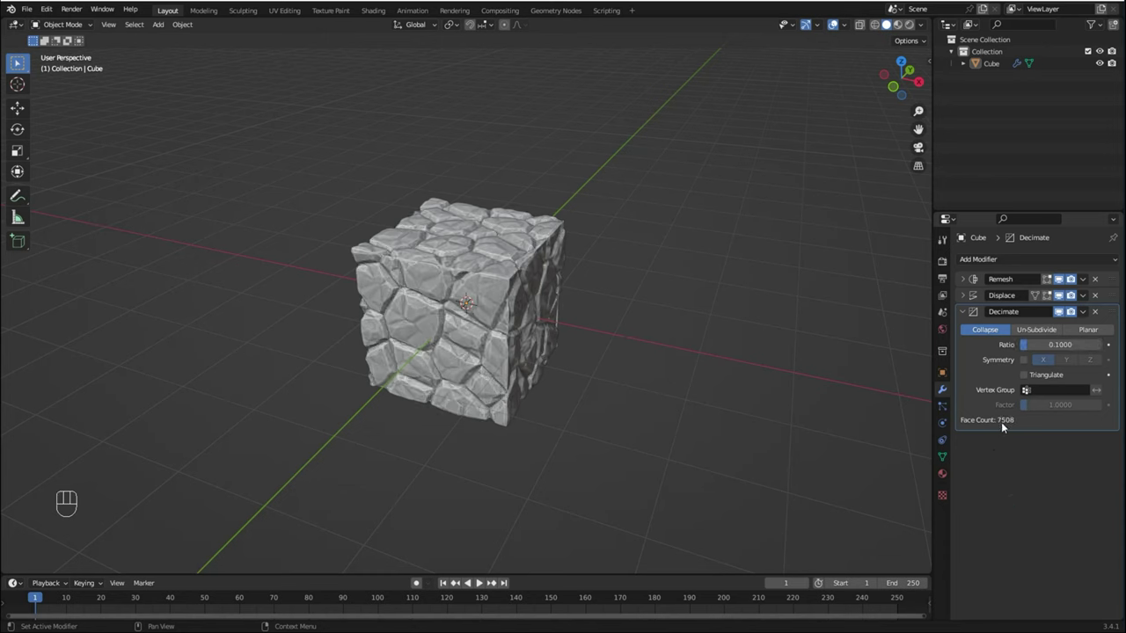
left_click(962, 312)
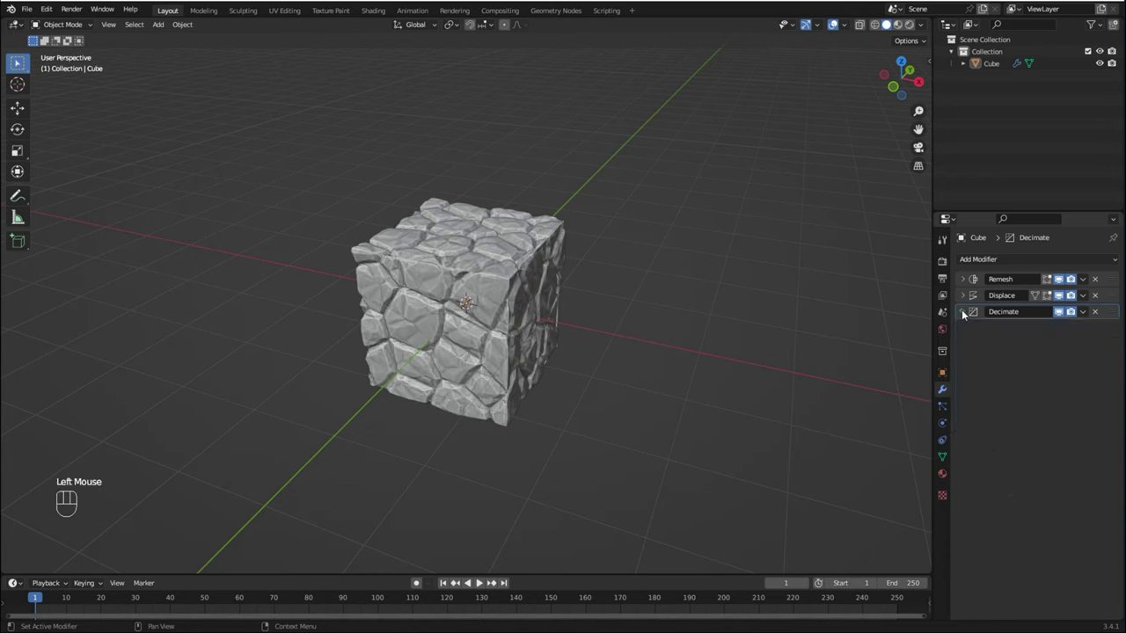
Add a second Decimate in Planar mode with a 10° angle limit and All Boundaries.
left_click(982, 258)
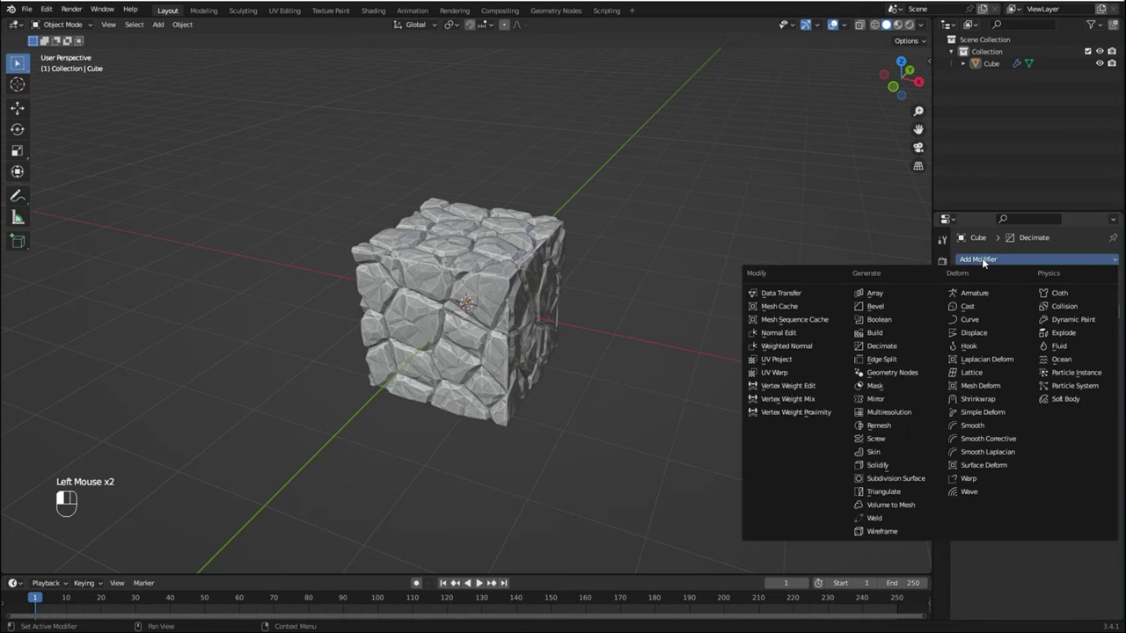
left_click(917, 344)
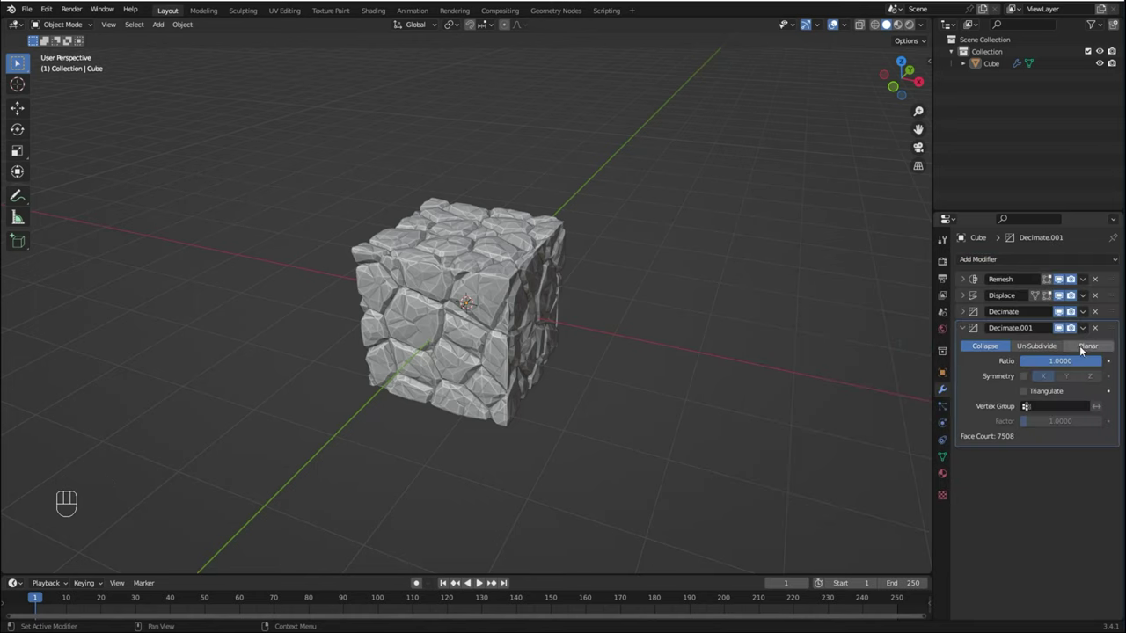
left_click(1082, 348)
left_click(1054, 362)
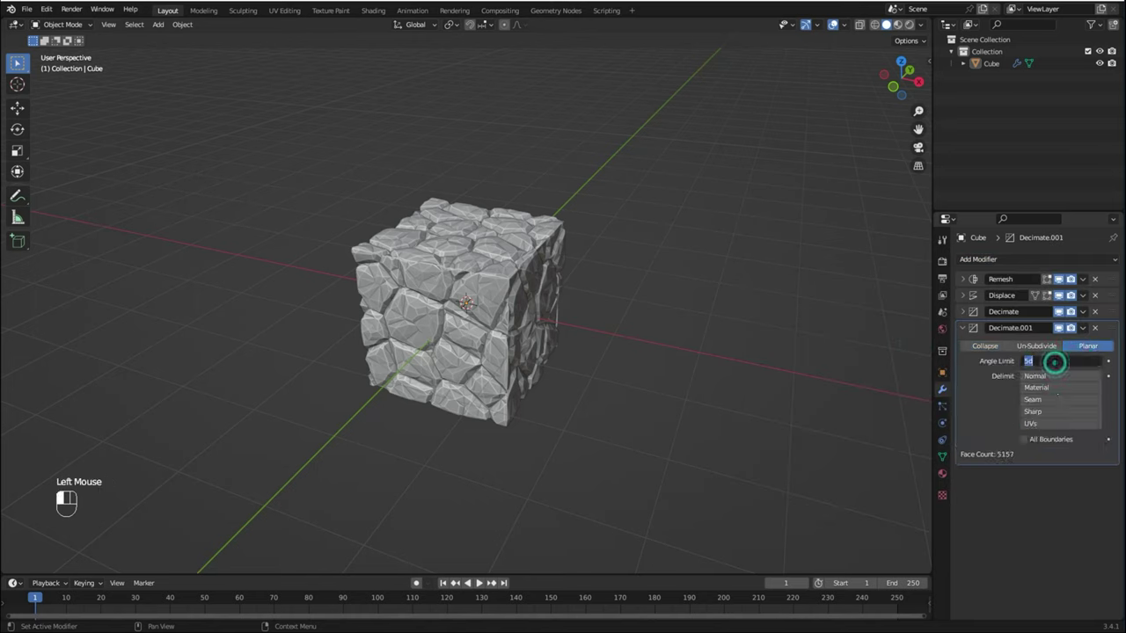
type("10")
left_click(1051, 503)
left_click(1029, 442)
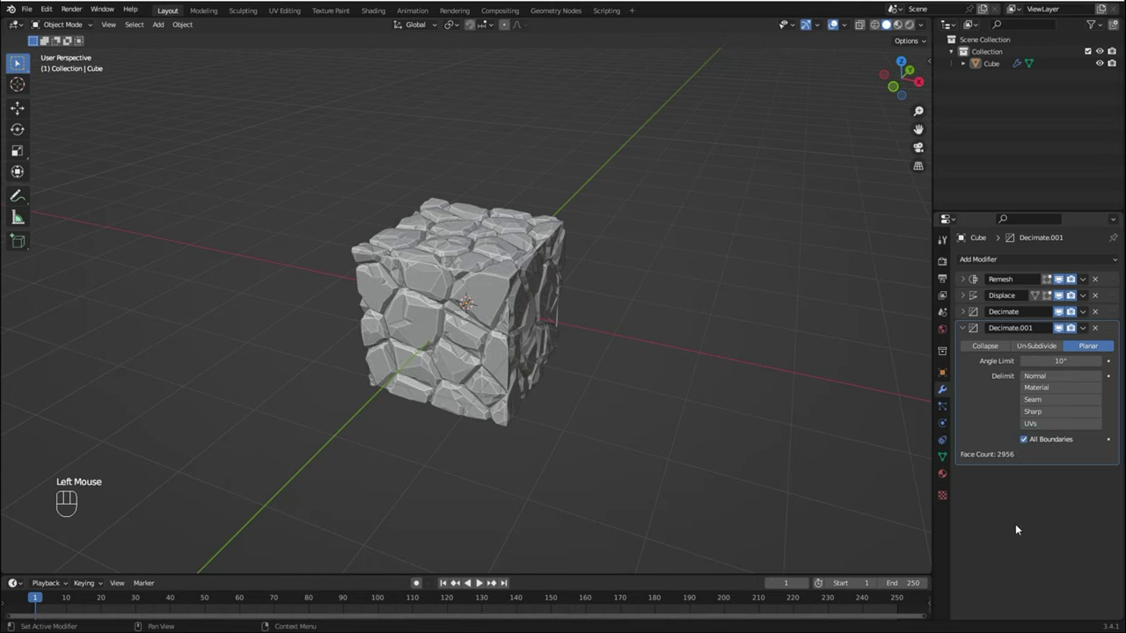
mouse_move(576, 451)
middle_mouse_down()
mouse_move(598, 434)
mouse_move(585, 437)
middle_mouse_up()
scroll(593, 445, "up", 1)
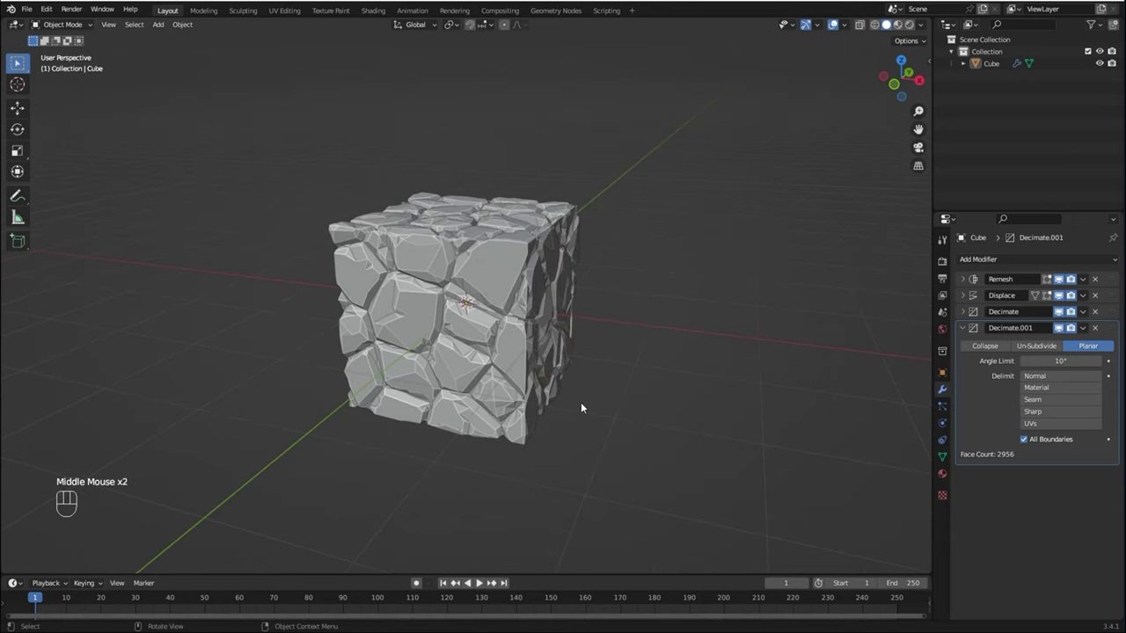
Collapse Decimate.001 and add a Bevel with Percent width 5% and a 20° angle limit.
left_click(962, 328)
left_click(995, 259)
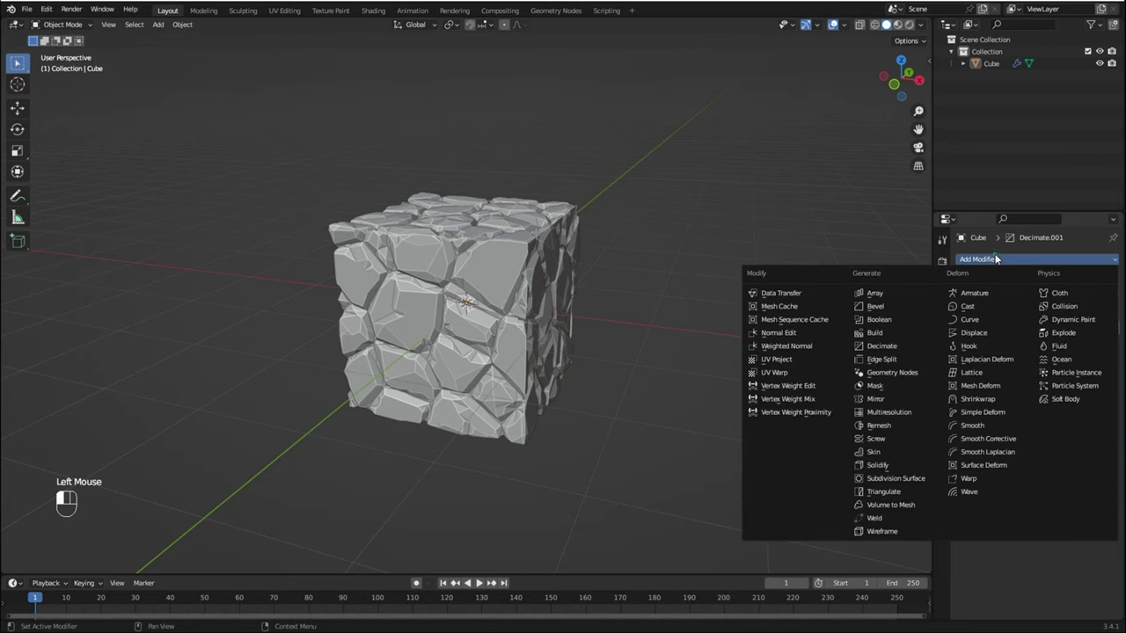
left_click(897, 302)
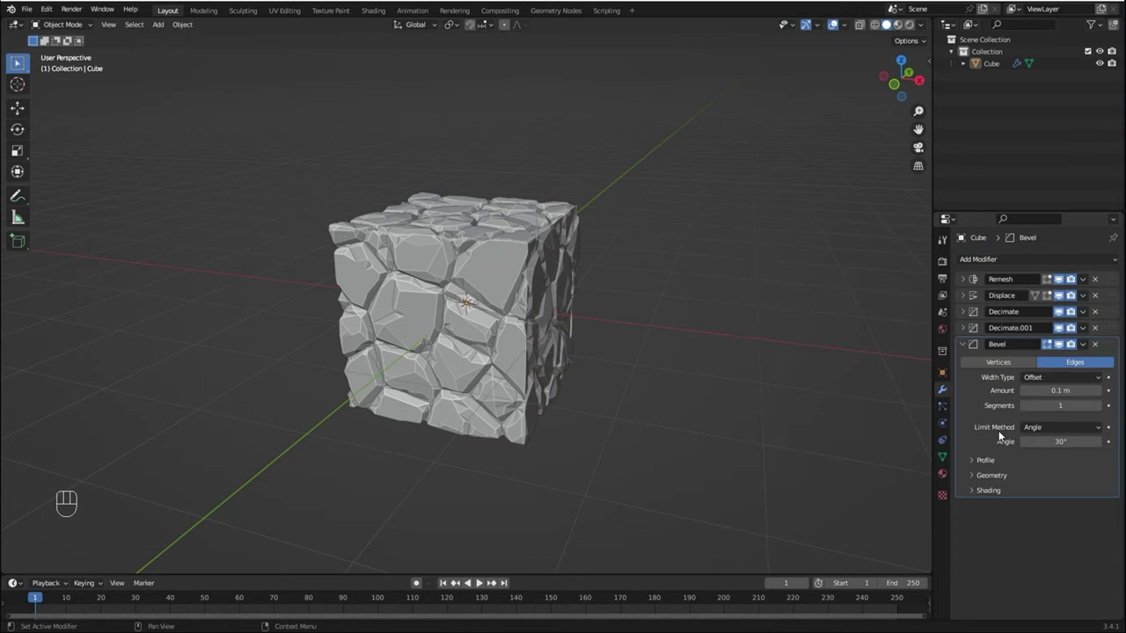
left_click(1058, 377)
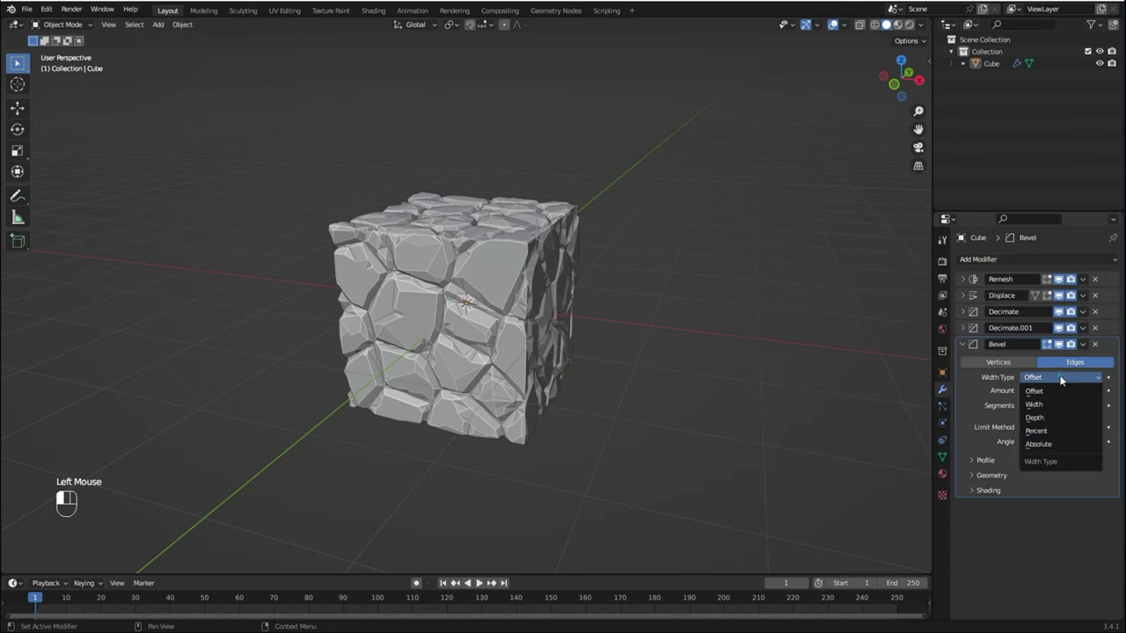
left_click(1047, 431)
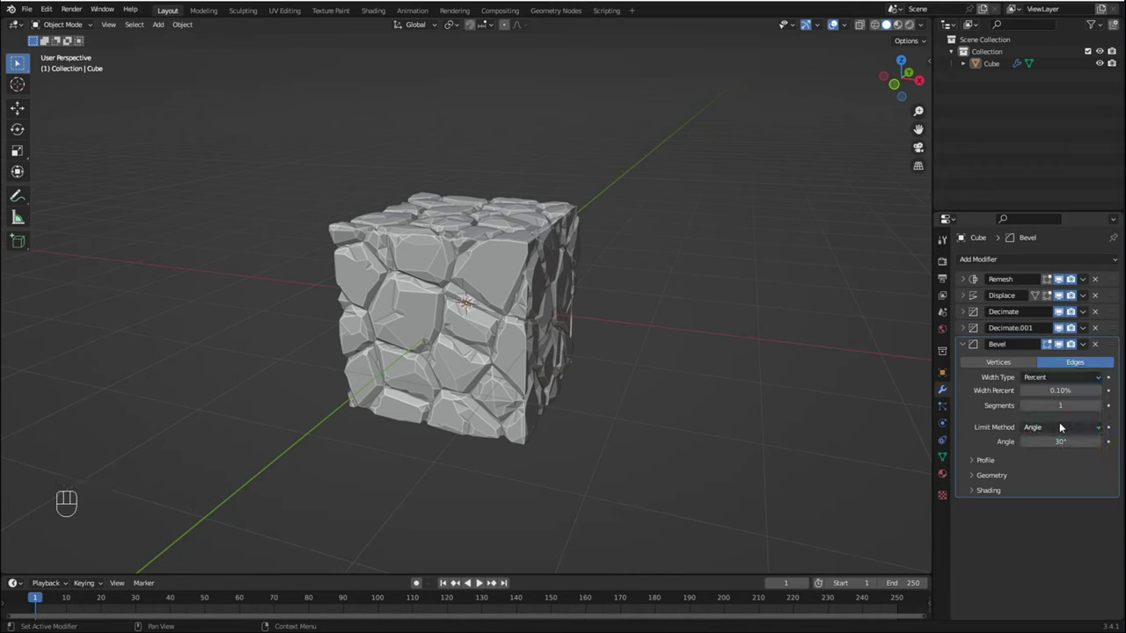
left_click(1059, 390)
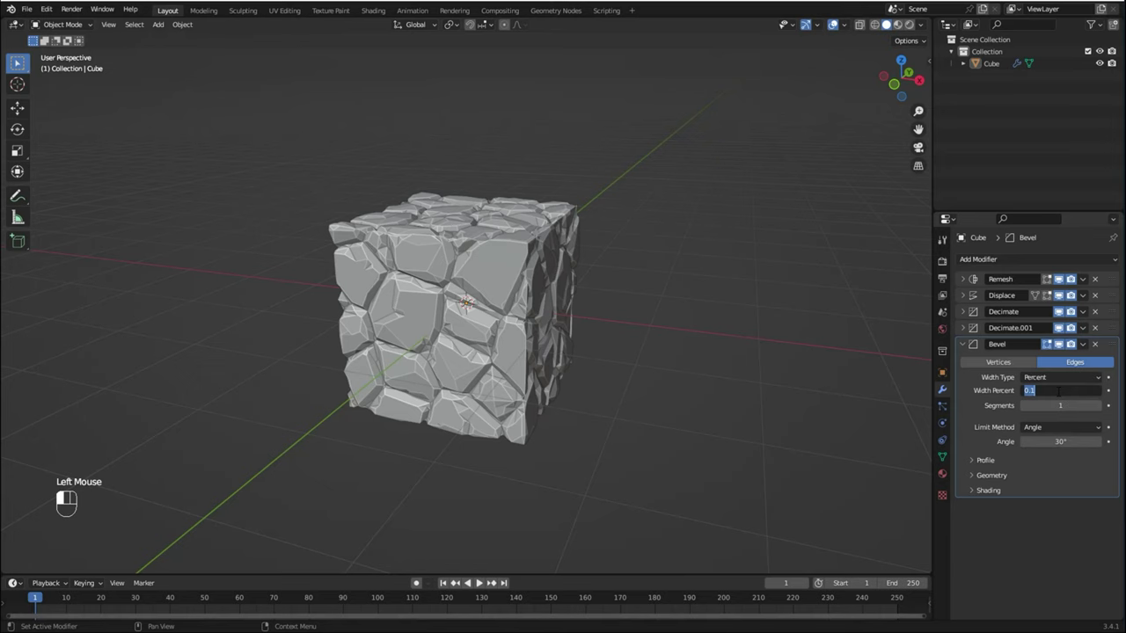
type("5")
key("Return")
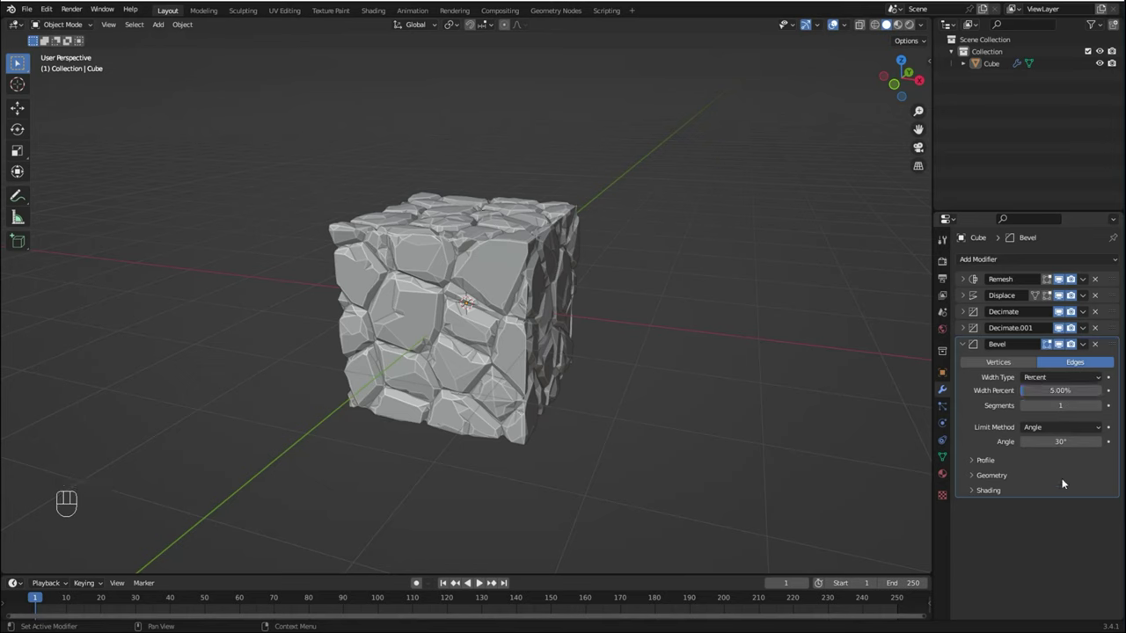
left_click(1060, 440)
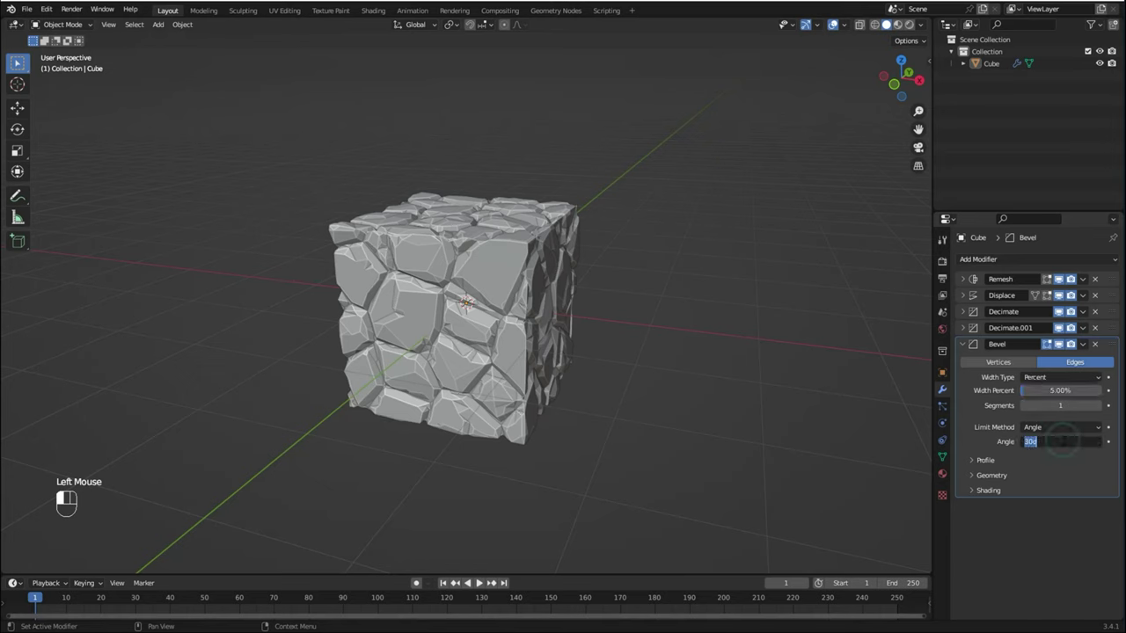
type("20")
key("Return")
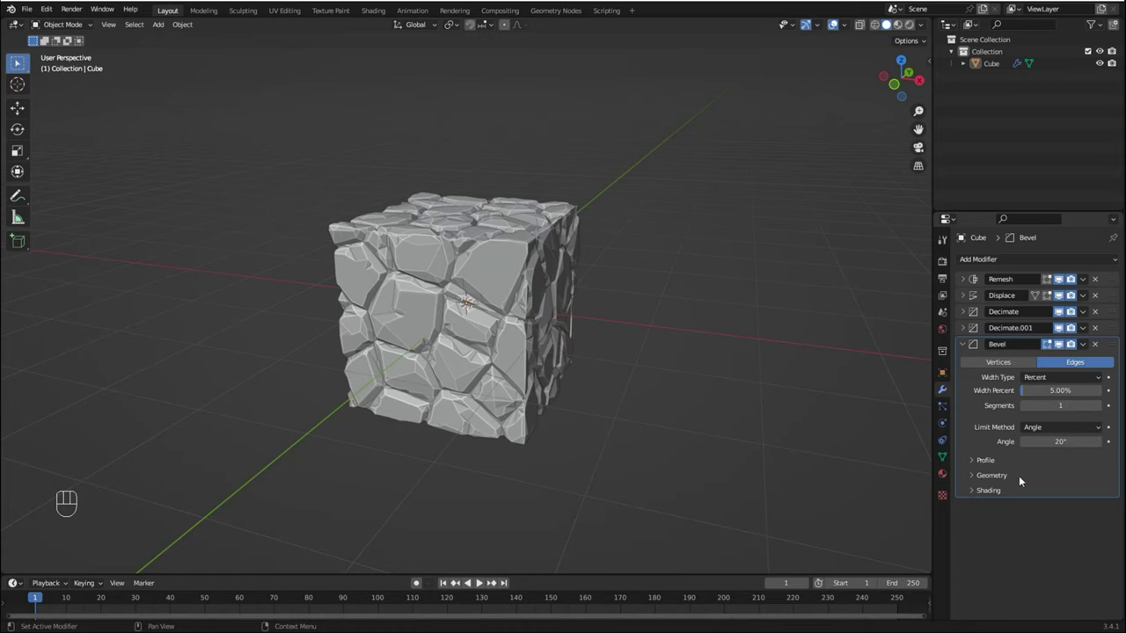
Collapse the bevel panel and give the stone cube Shade Auto Smooth.
left_click(963, 344)
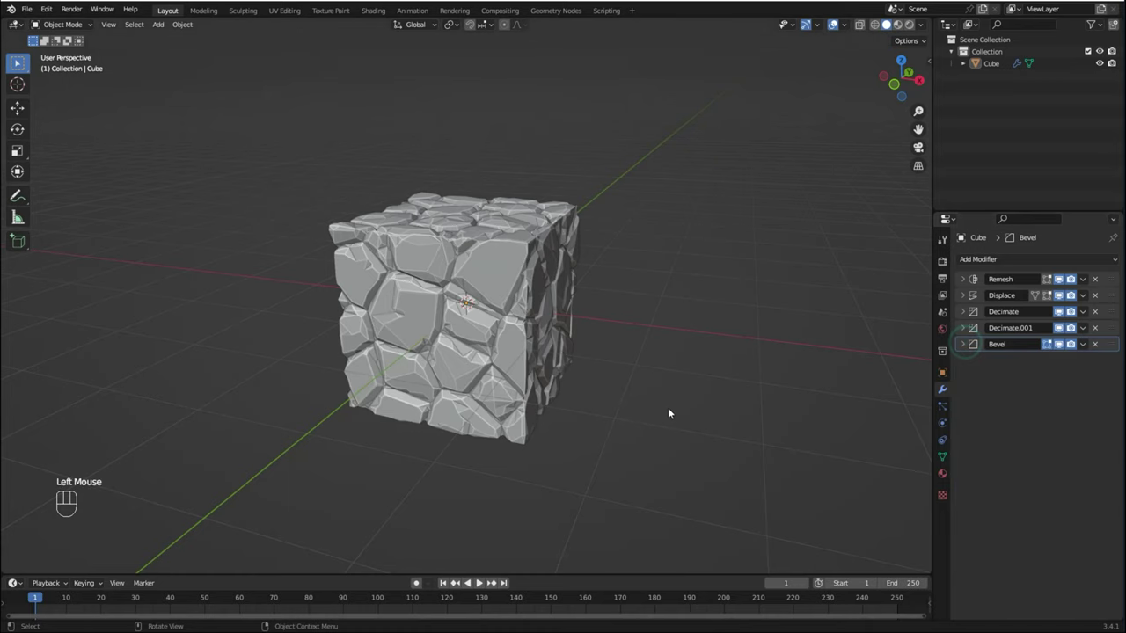
middle_click_drag(667, 407, 672, 412)
scroll(633, 408, "up", 2)
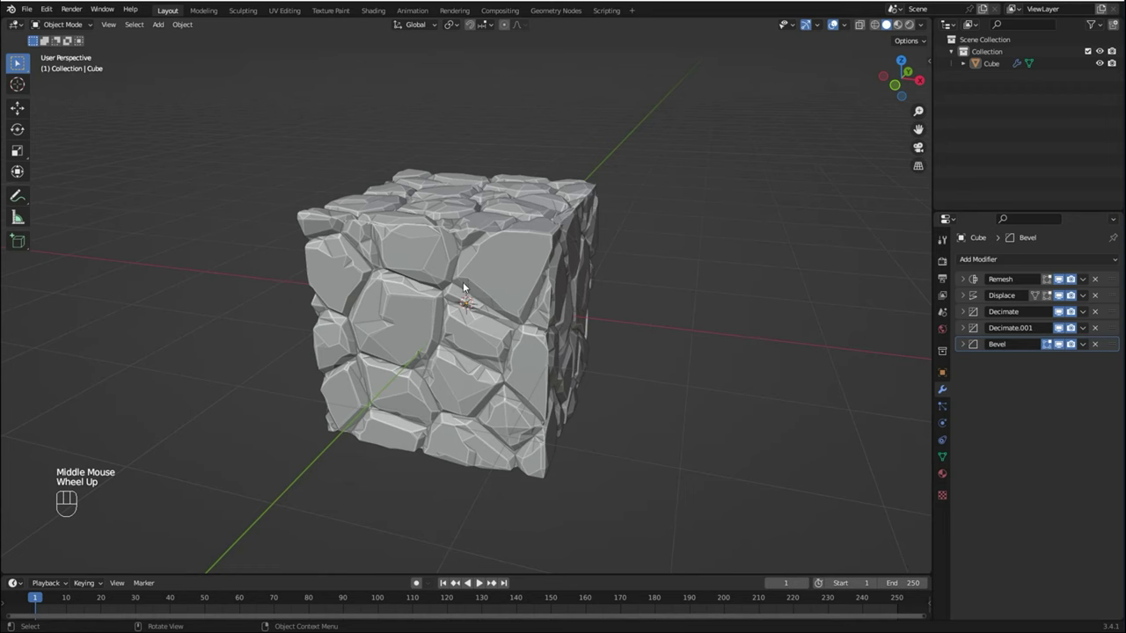
scroll(456, 274, "down", 1)
left_click(445, 260)
right_click(446, 261)
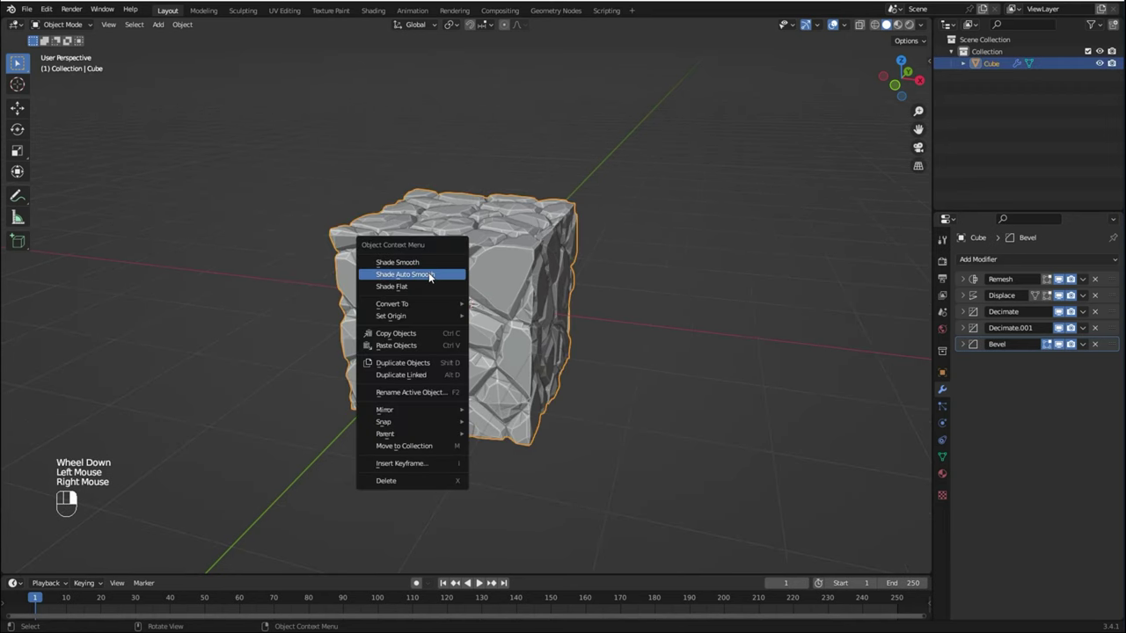
left_click(429, 276)
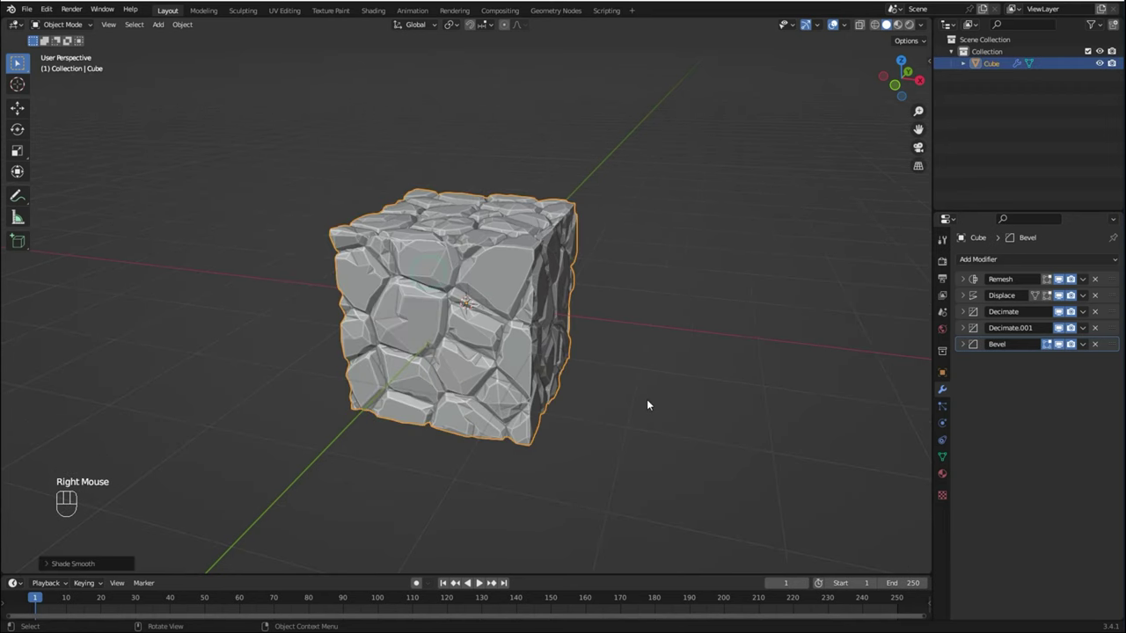
Add a Smooth modifier after the bevel with Repeat set to 3, then collapse it.
left_click(979, 261)
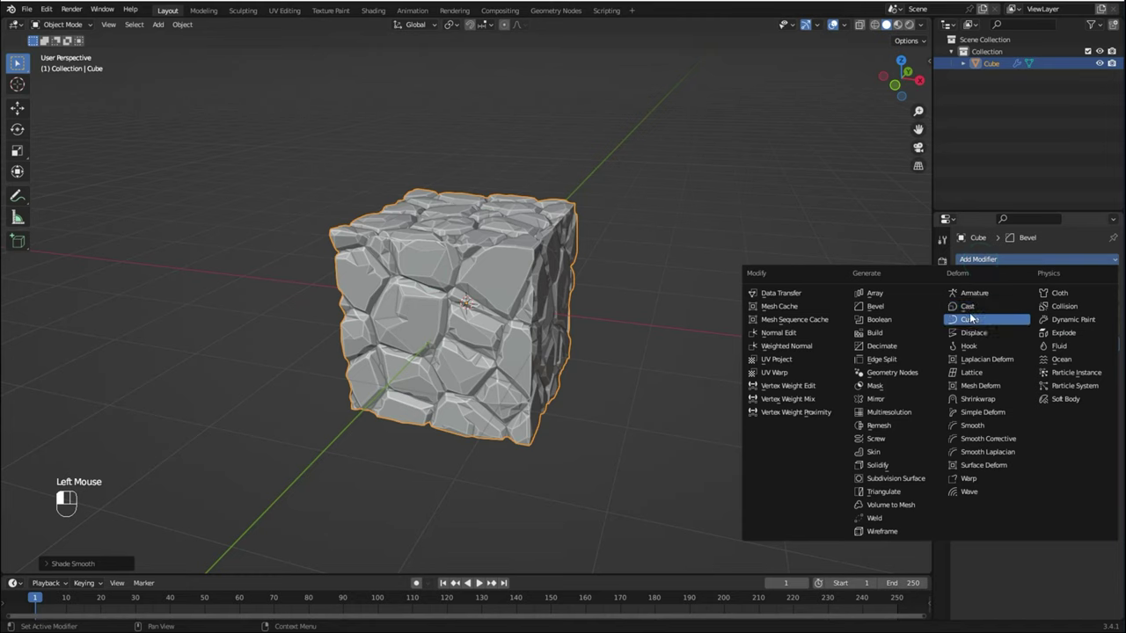
left_click(990, 427)
left_click(1055, 408)
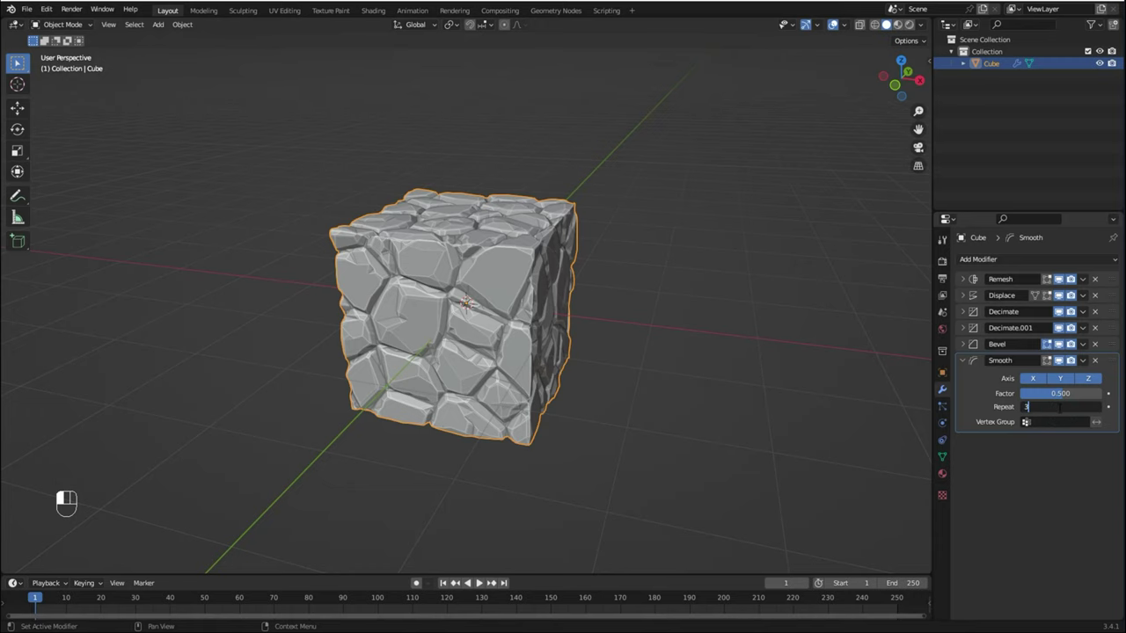
type("3")
key("Return")
left_click(962, 361)
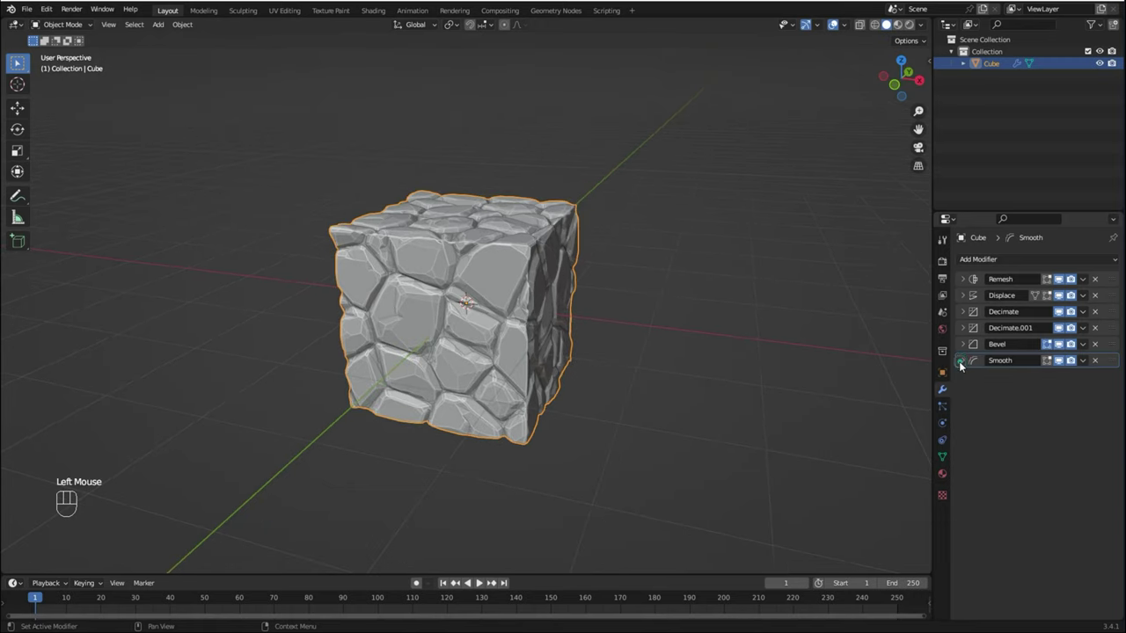
Add a Weighted Normal modifier and toggle its viewport display off and on to compare shading.
left_click(972, 262)
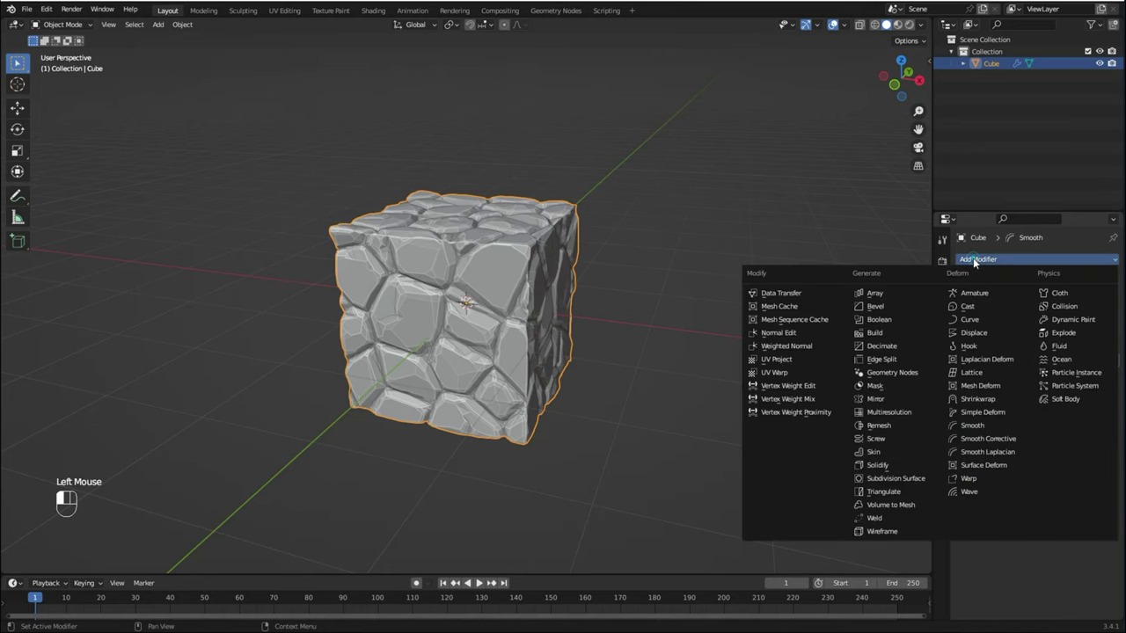
left_click(810, 348)
middle_click_drag(811, 350, 715, 351)
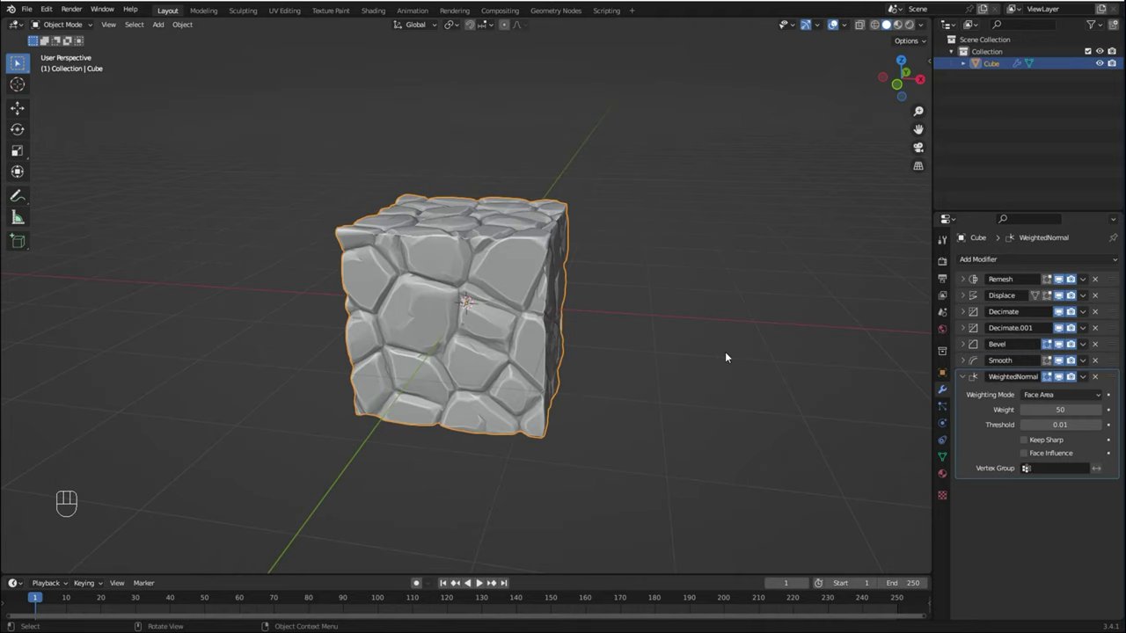
middle_click_drag(610, 316, 607, 324)
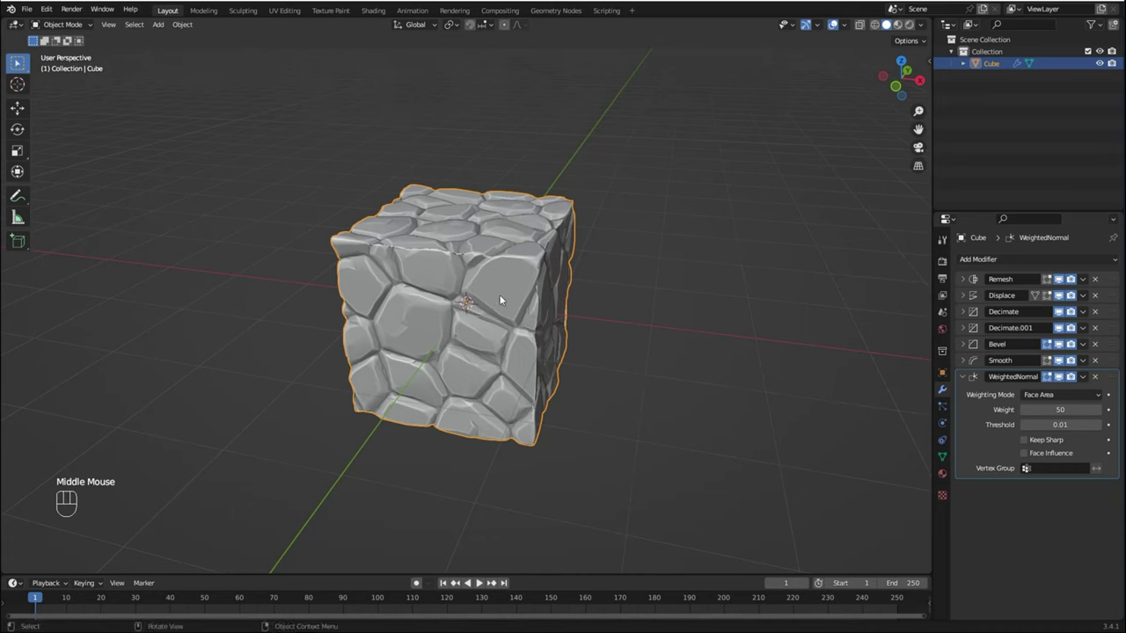
left_click(1058, 377)
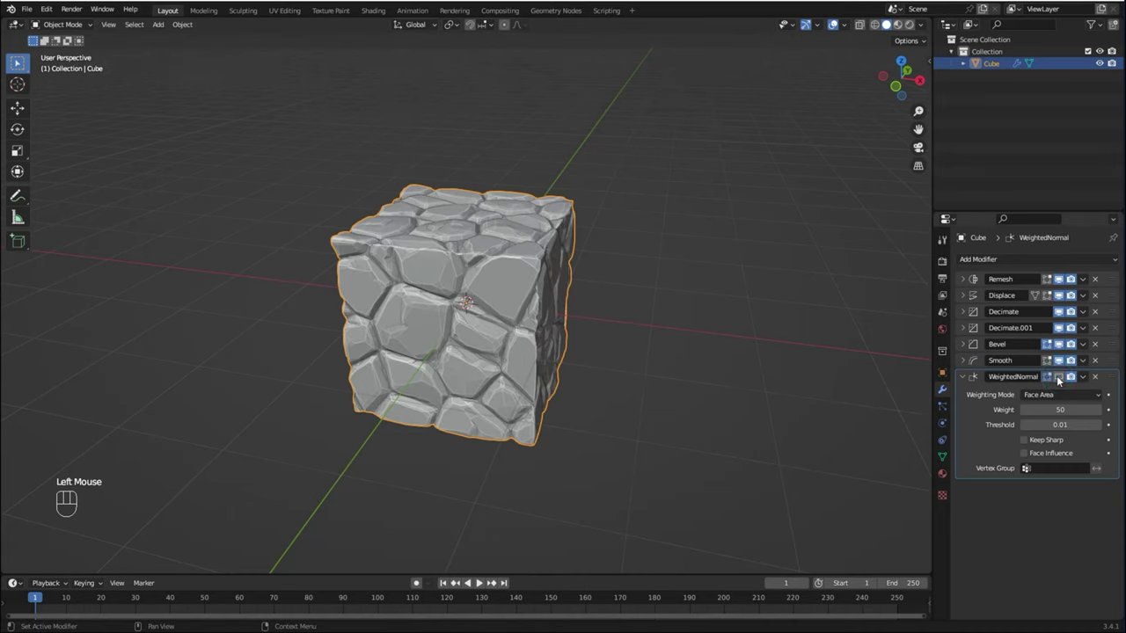
left_click(1057, 376)
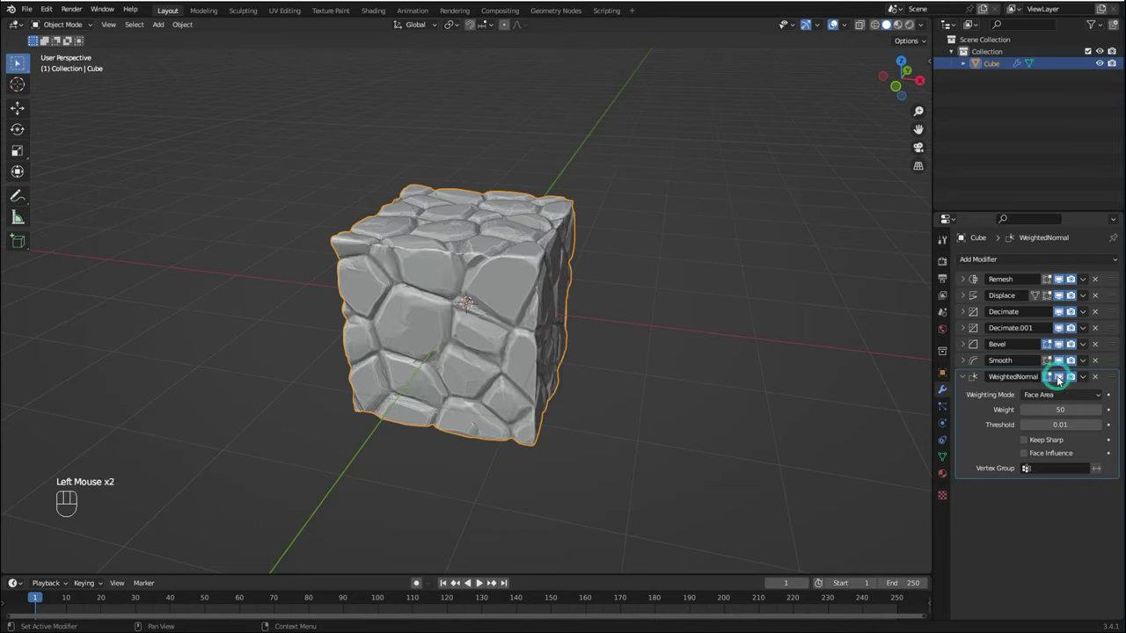
left_click(961, 377)
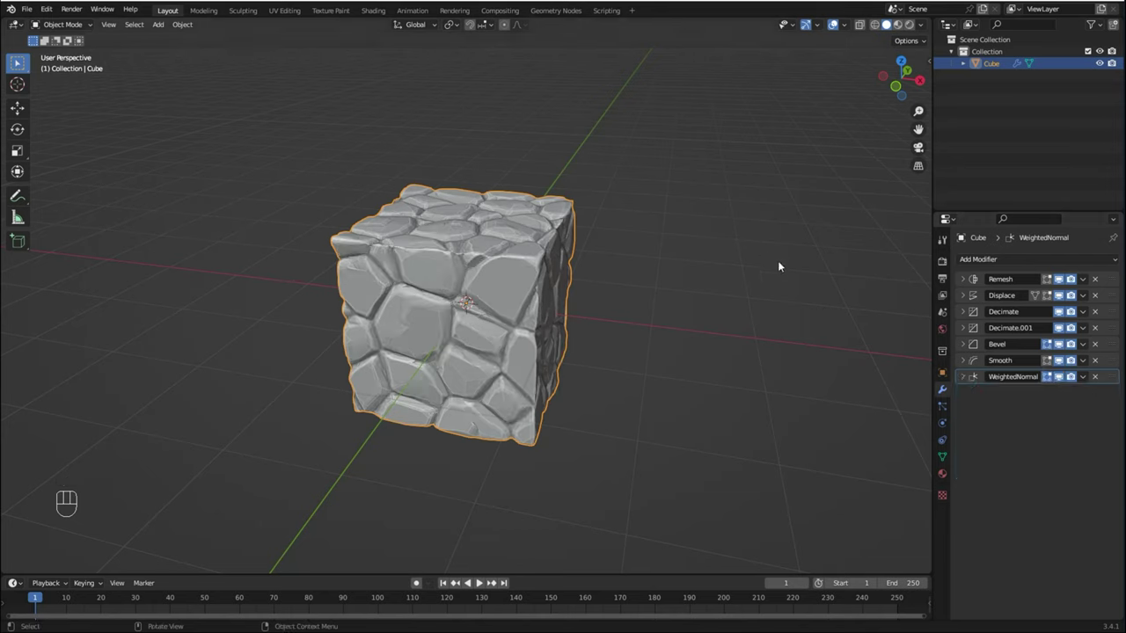
Add a Triangulate modifier and inspect the cube in wireframe and solid shading.
left_click(988, 260)
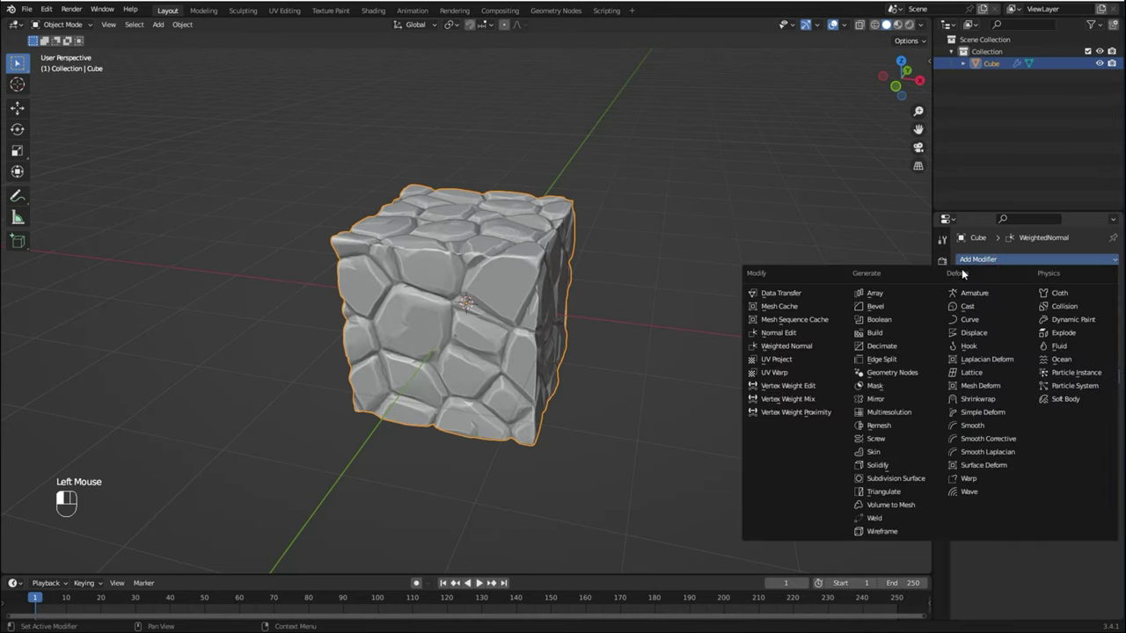
left_click(899, 494)
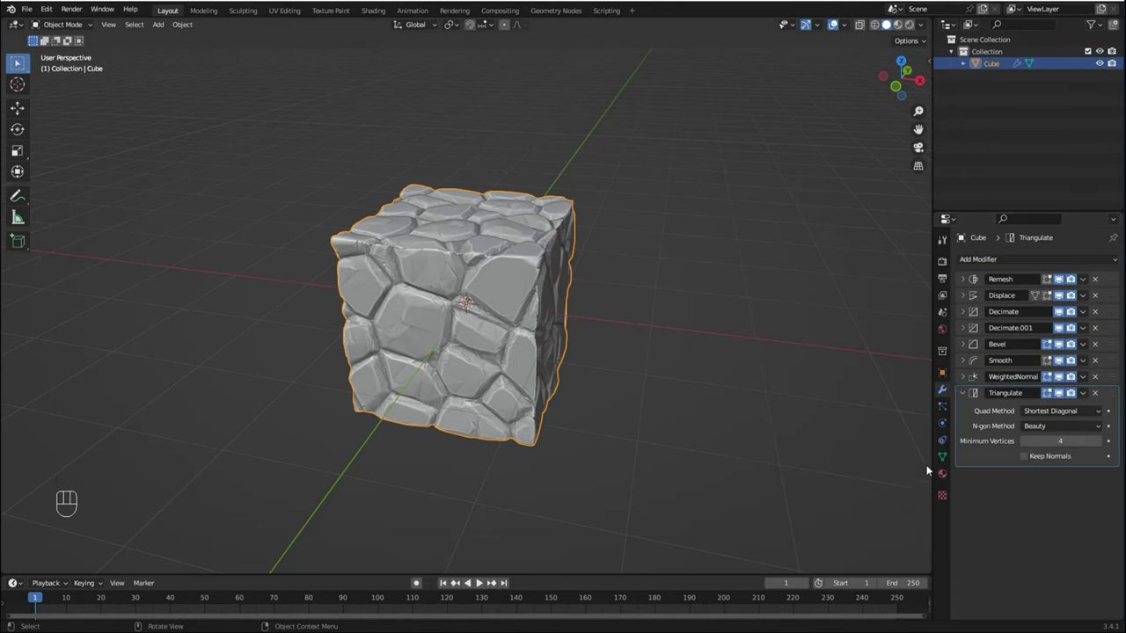
left_click(1057, 394)
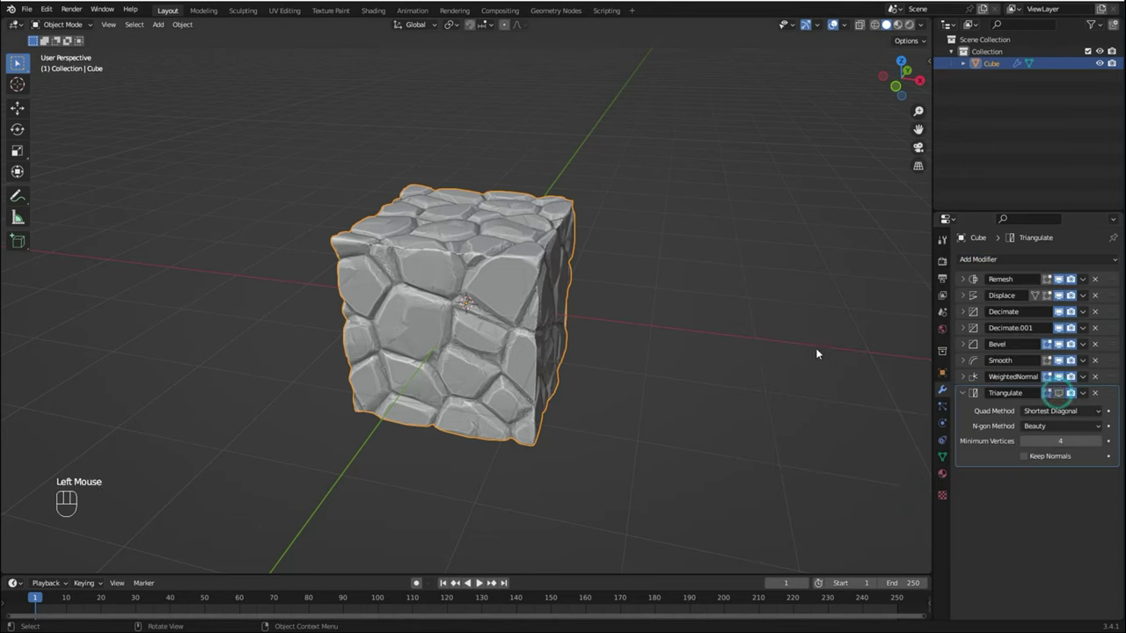
left_click(874, 25)
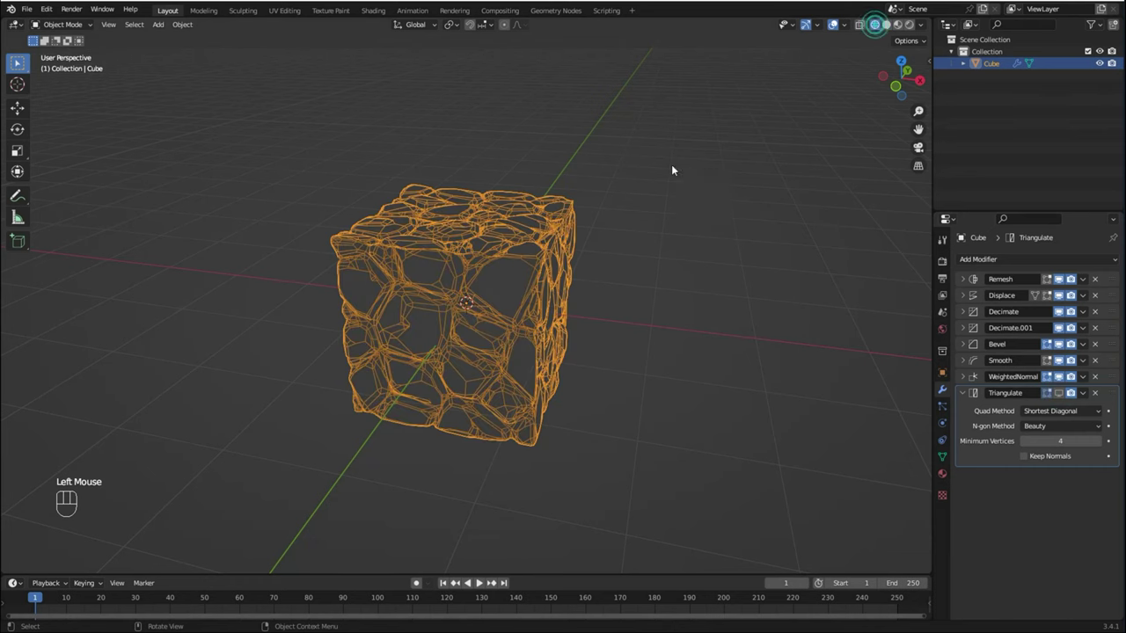
mouse_move(671, 164)
middle_mouse_down()
mouse_move(651, 193)
mouse_move(501, 258)
middle_mouse_up()
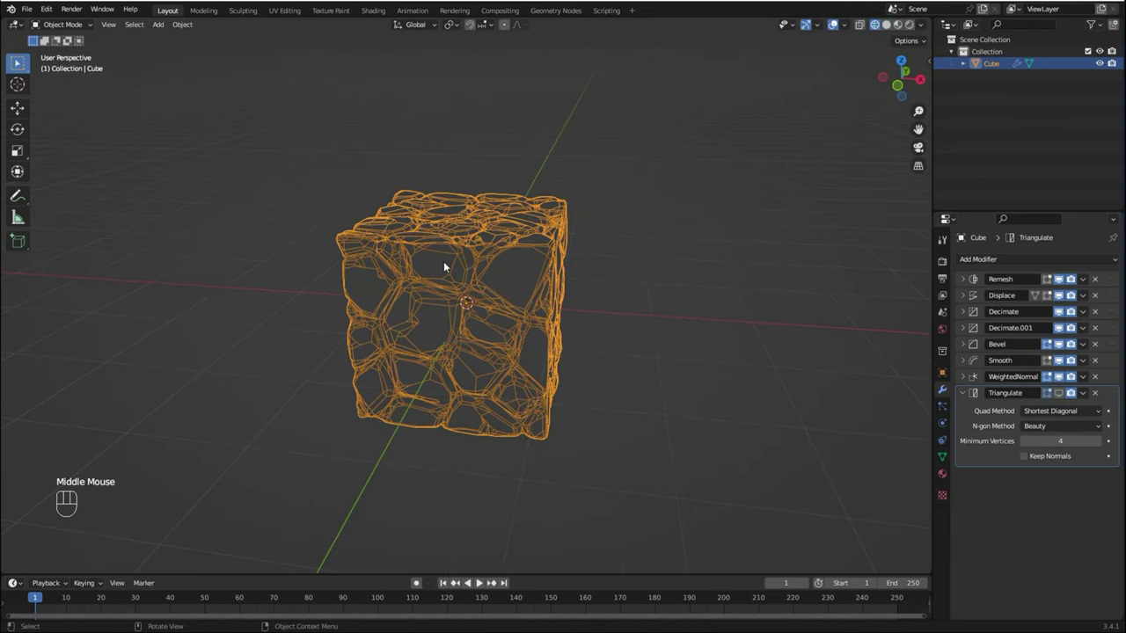
middle_click_drag(480, 299, 476, 300)
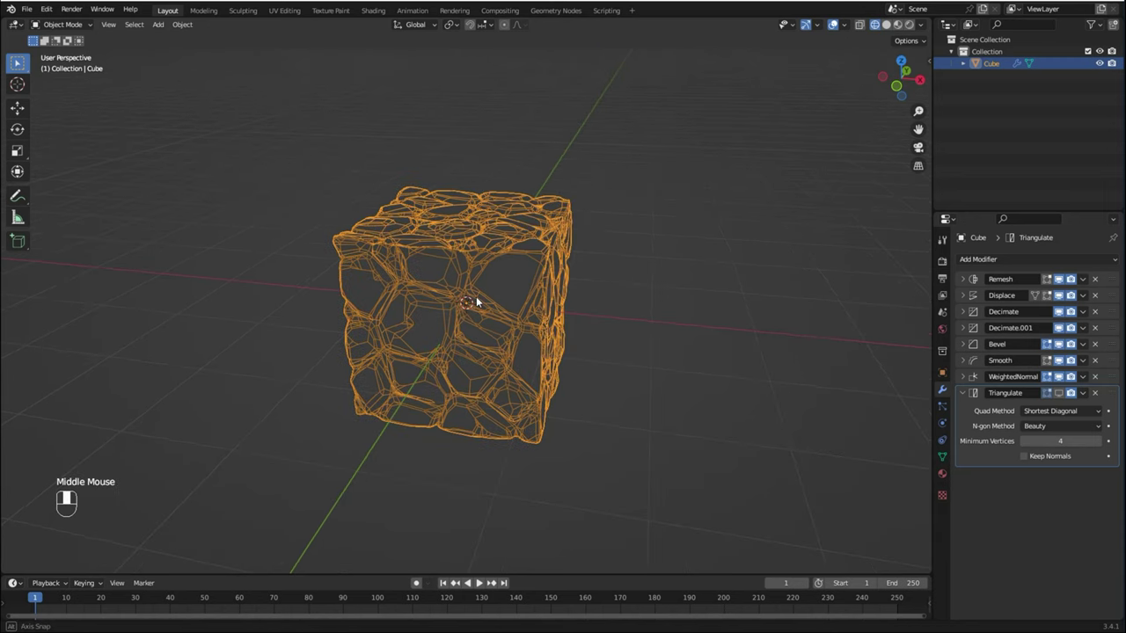
left_click(886, 25)
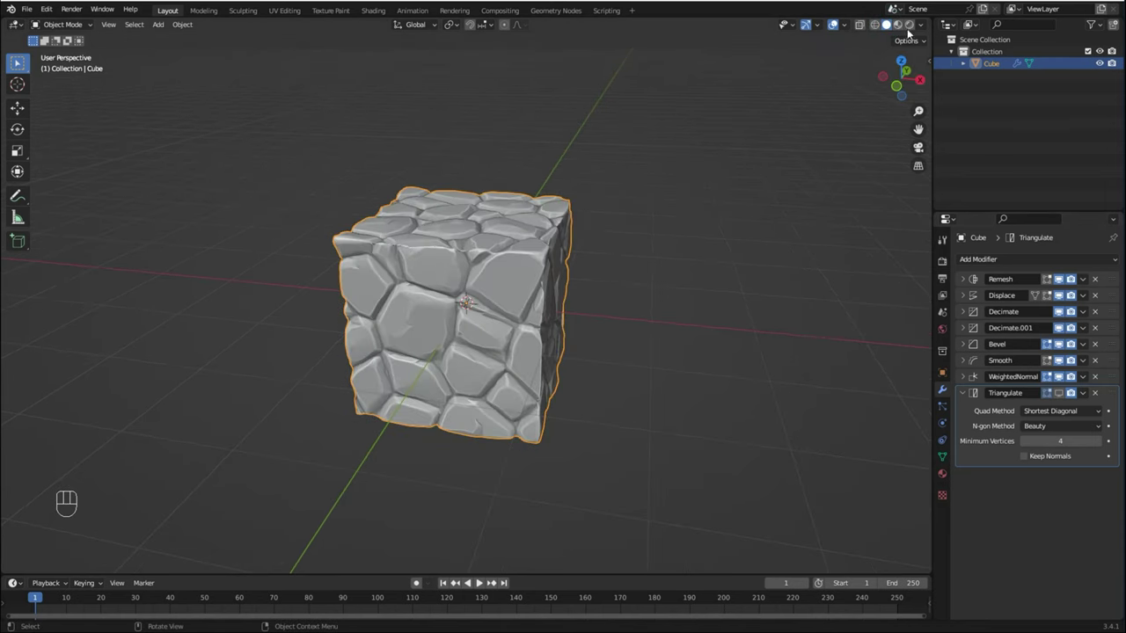
Show triangulation in edit mode, enable Keep Normals, and bring up the Displace modifier's menu.
left_click(1059, 393)
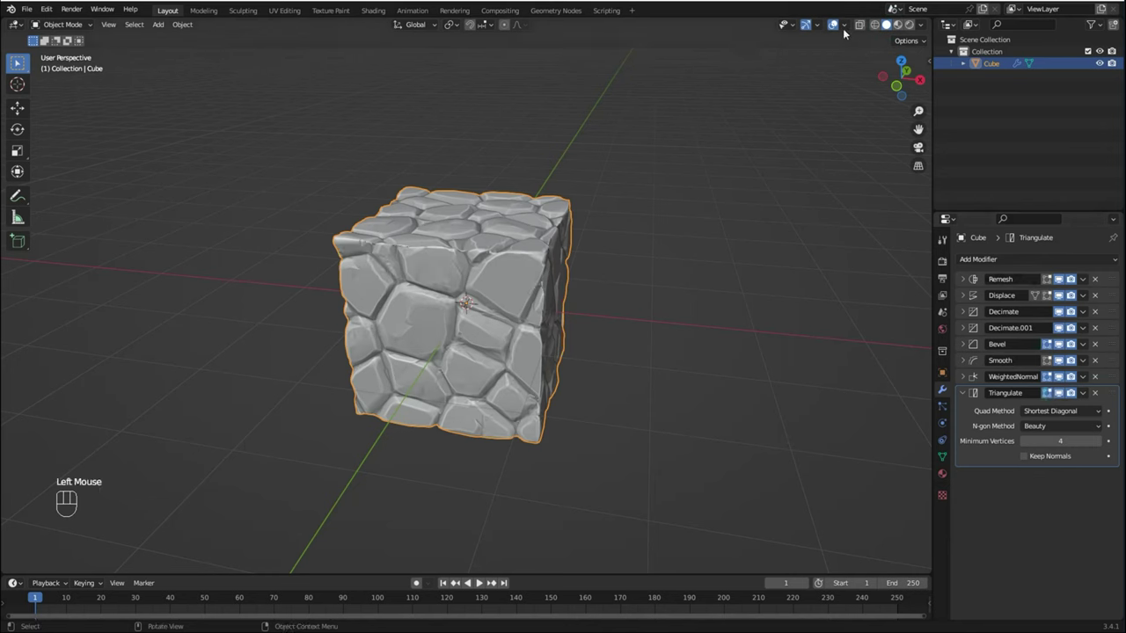
left_click(874, 26)
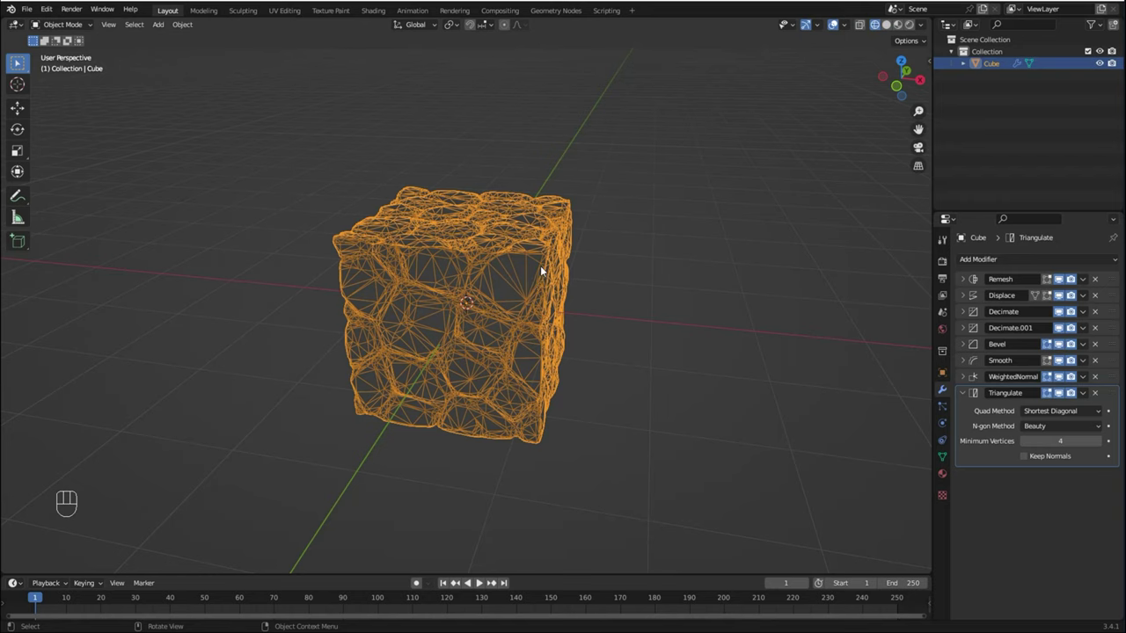
left_click(885, 25)
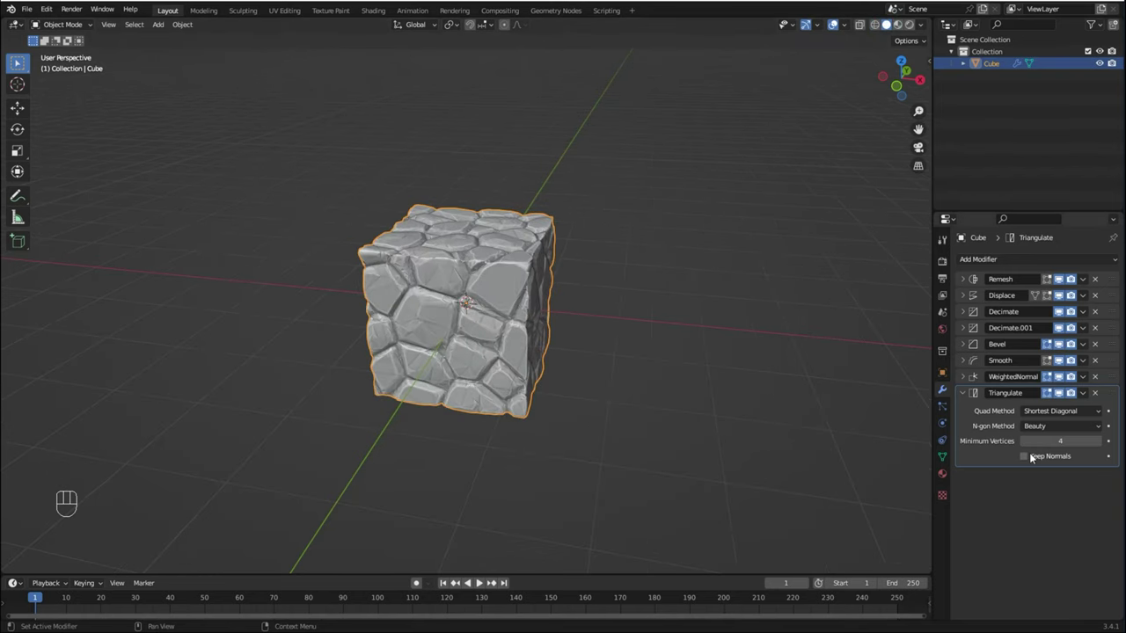
left_click(1031, 457)
middle_click_drag(664, 303, 659, 298)
scroll(669, 298, "up", 2)
scroll(670, 297, "down", 1)
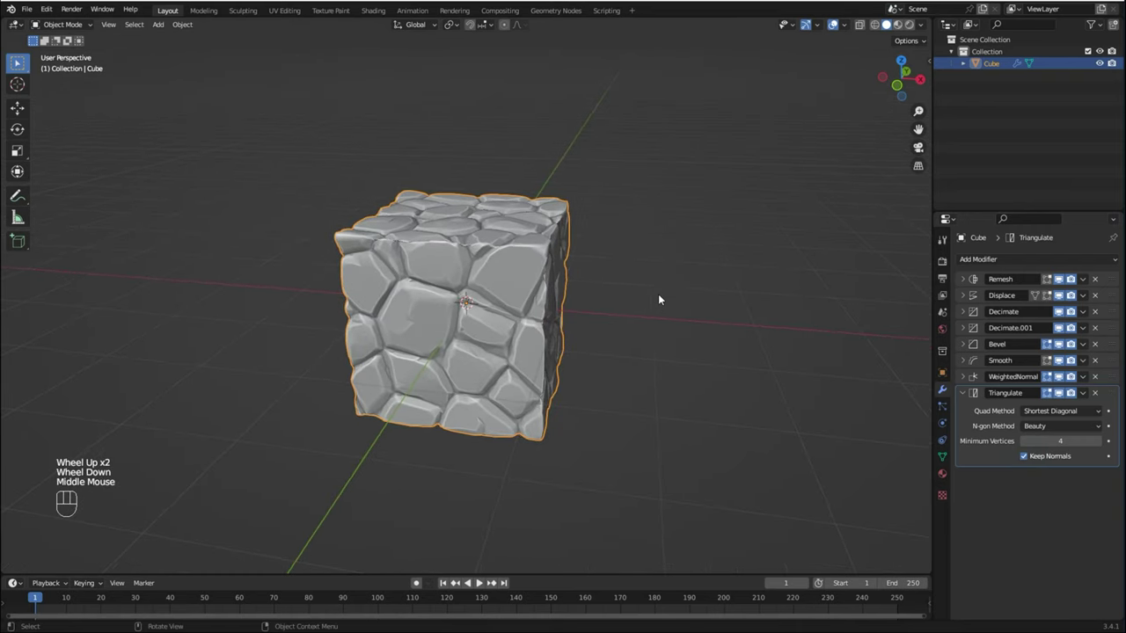
key("ctrl+z")
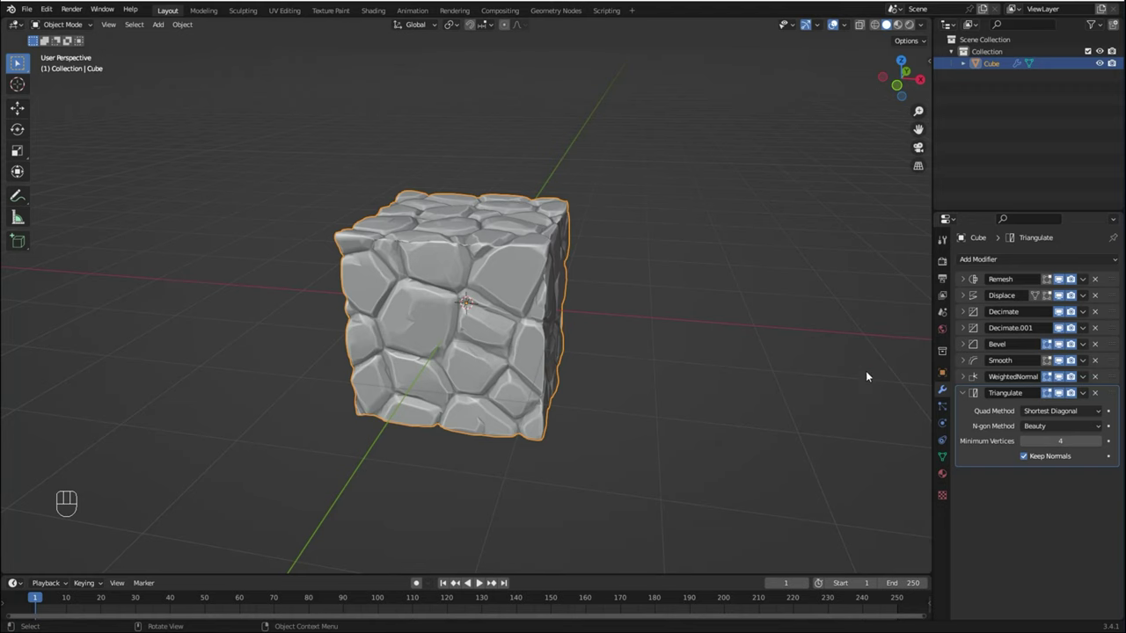
left_click(1081, 297)
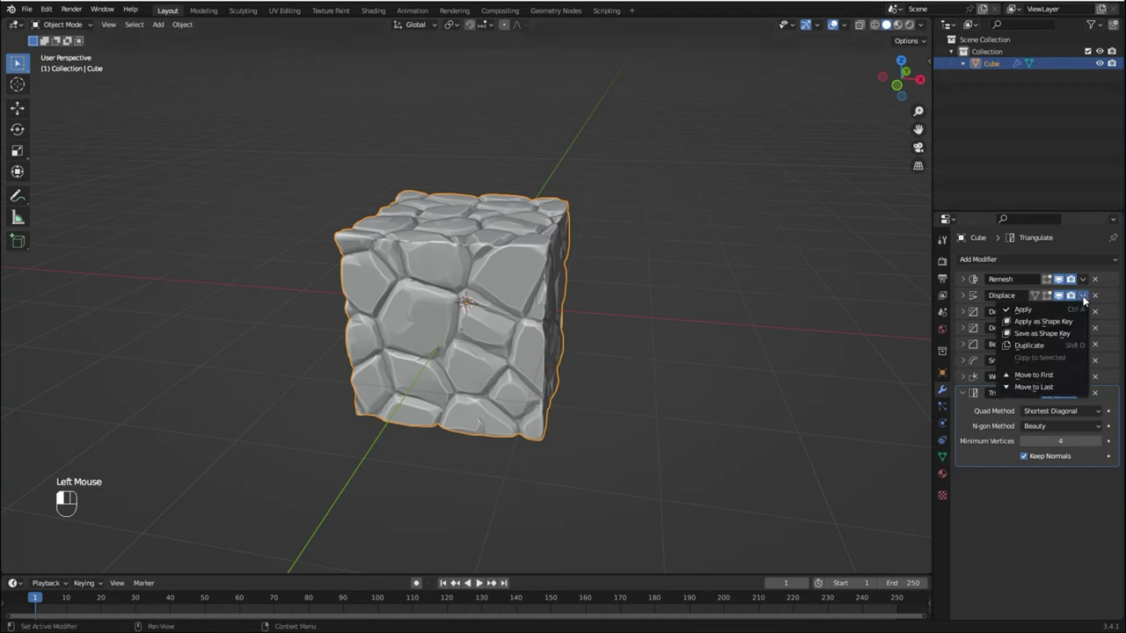
Duplicate the Displace modifier and give Displace.001 a new texture named RockLayer2.
left_click(1026, 348)
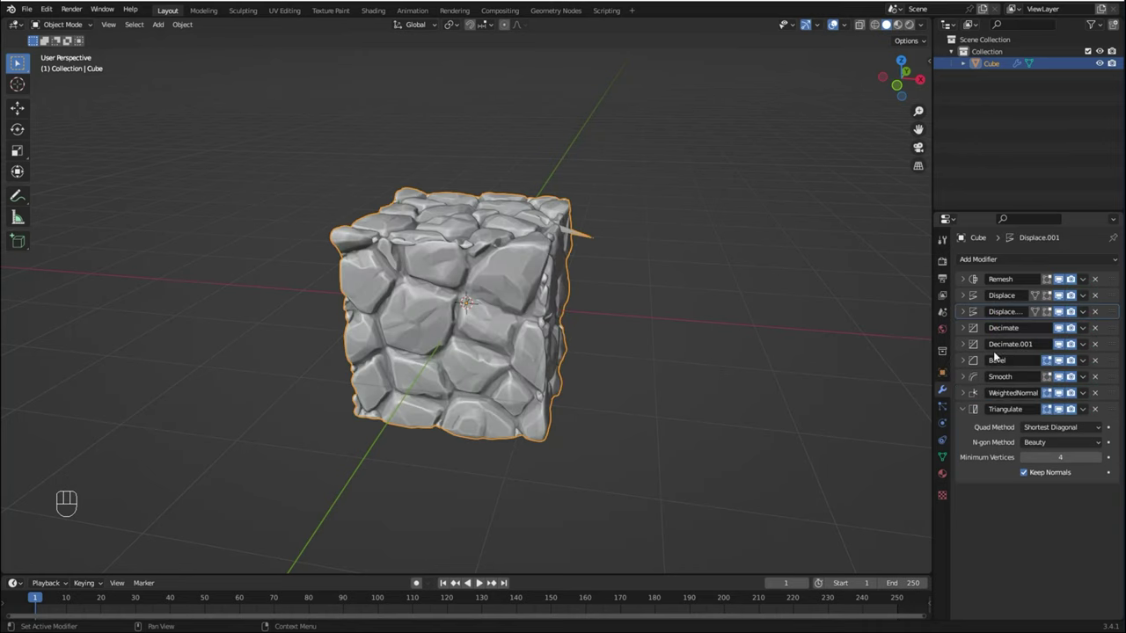
left_click(961, 309)
left_click_drag(932, 353, 907, 356)
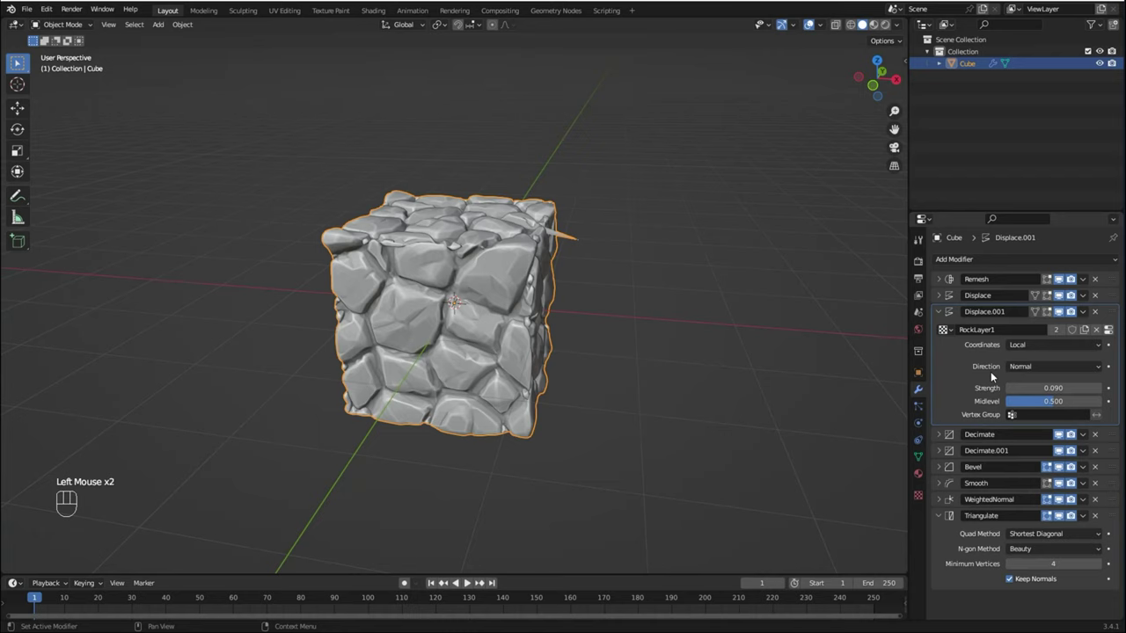
left_click(1095, 330)
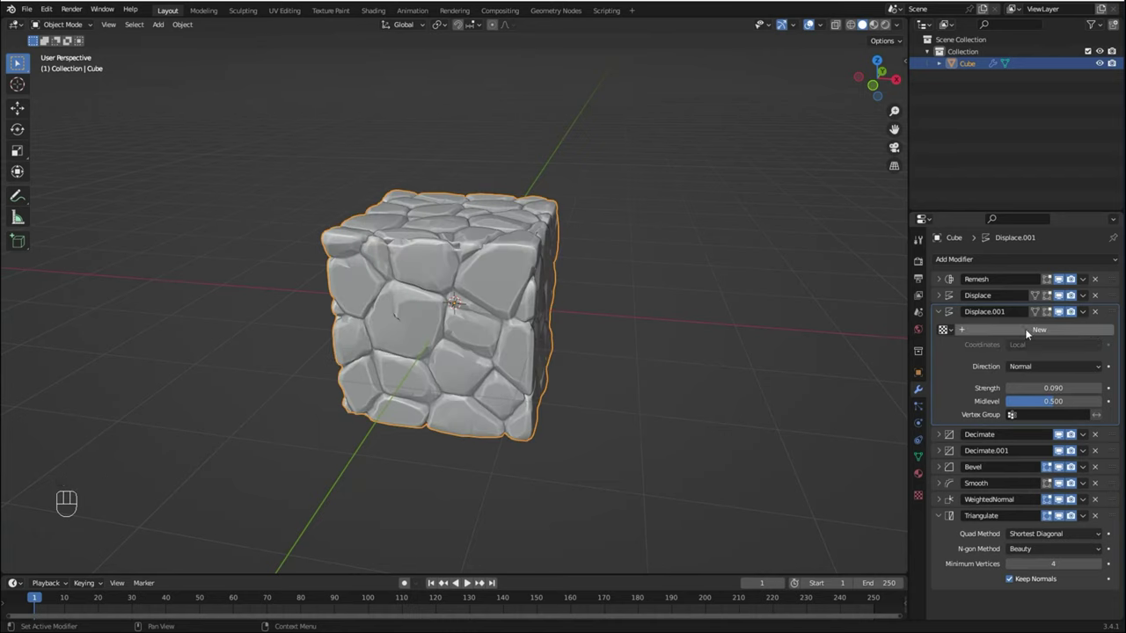
left_click(1026, 331)
left_click(1015, 329)
type("RockLayer2")
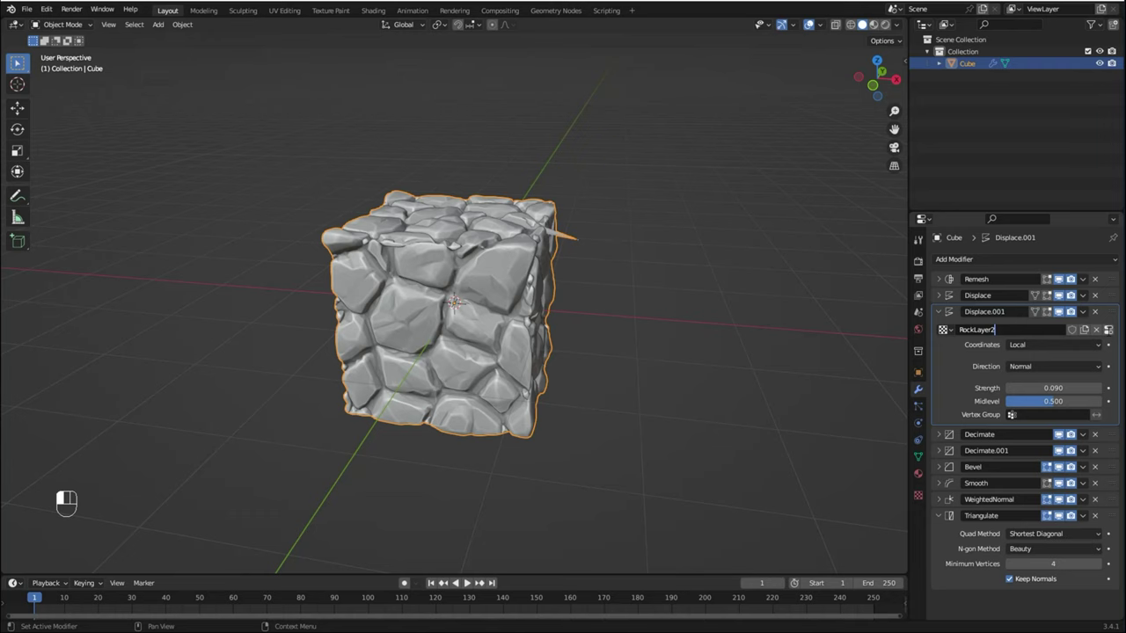
Set the RockLayer2 texture's Size to 0.40.
left_click(1108, 329)
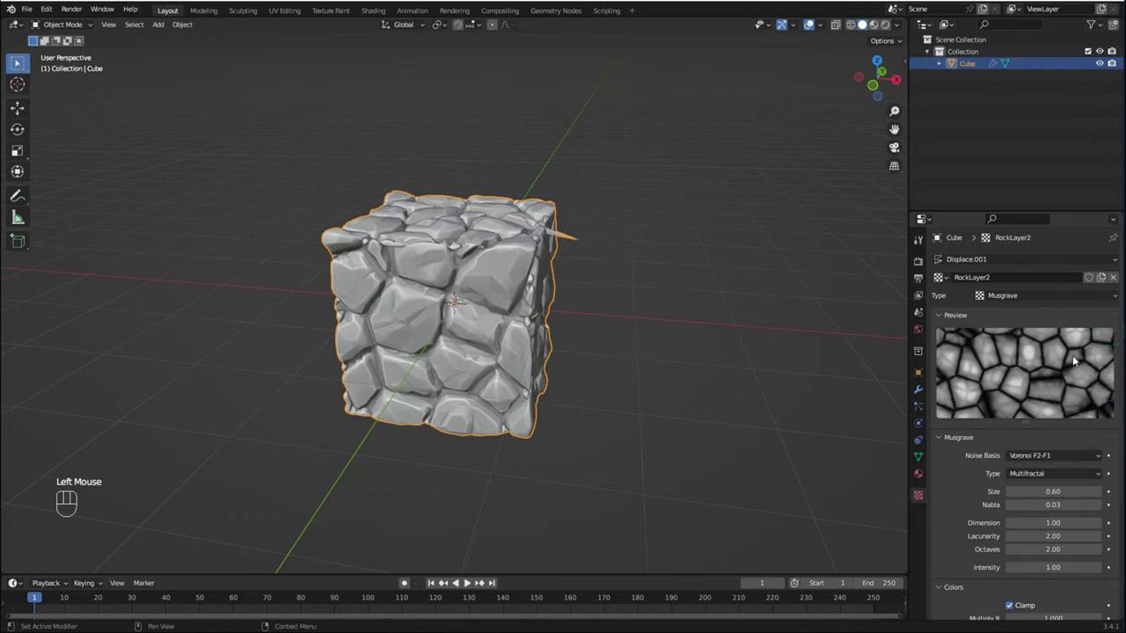
scroll(1024, 380, "down", 2)
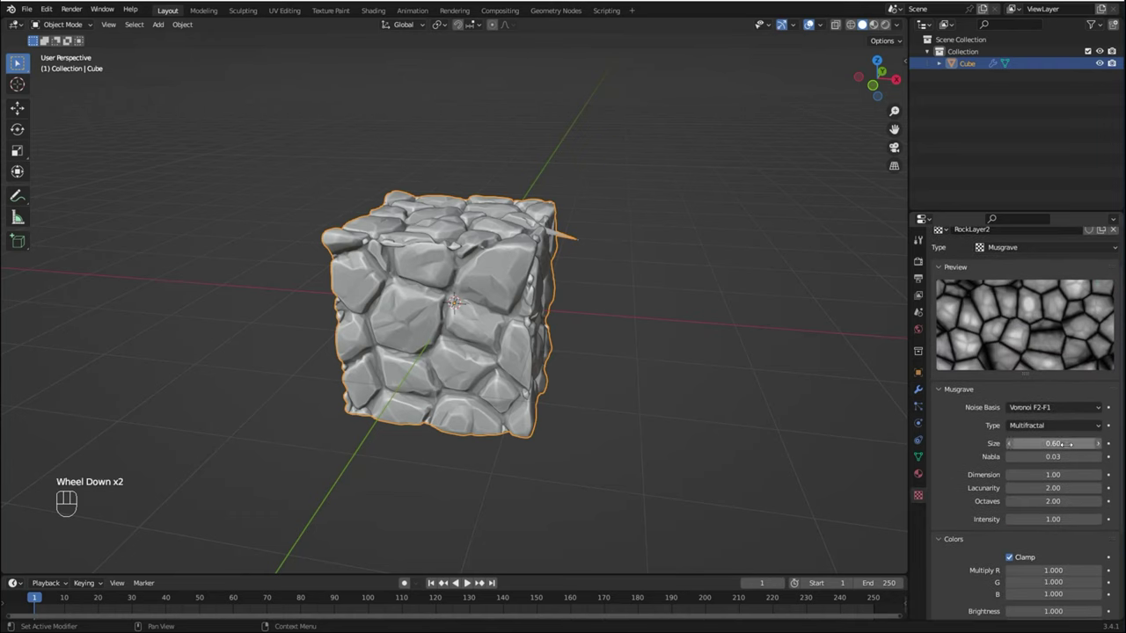
left_click(1070, 444)
left_click(1070, 444)
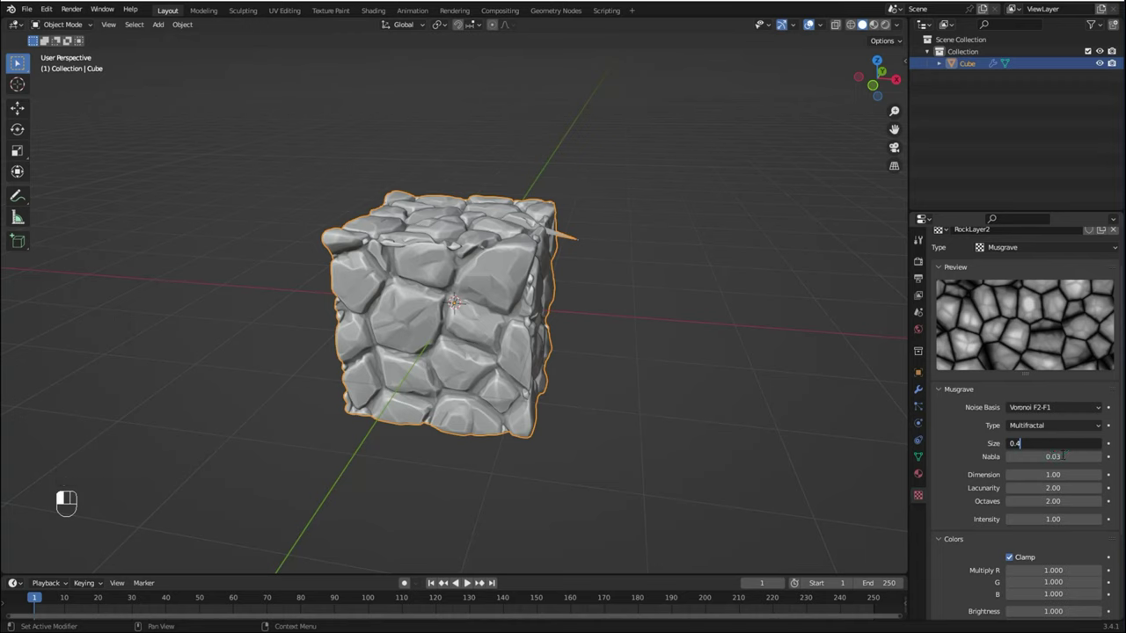
type("4")
key("Return")
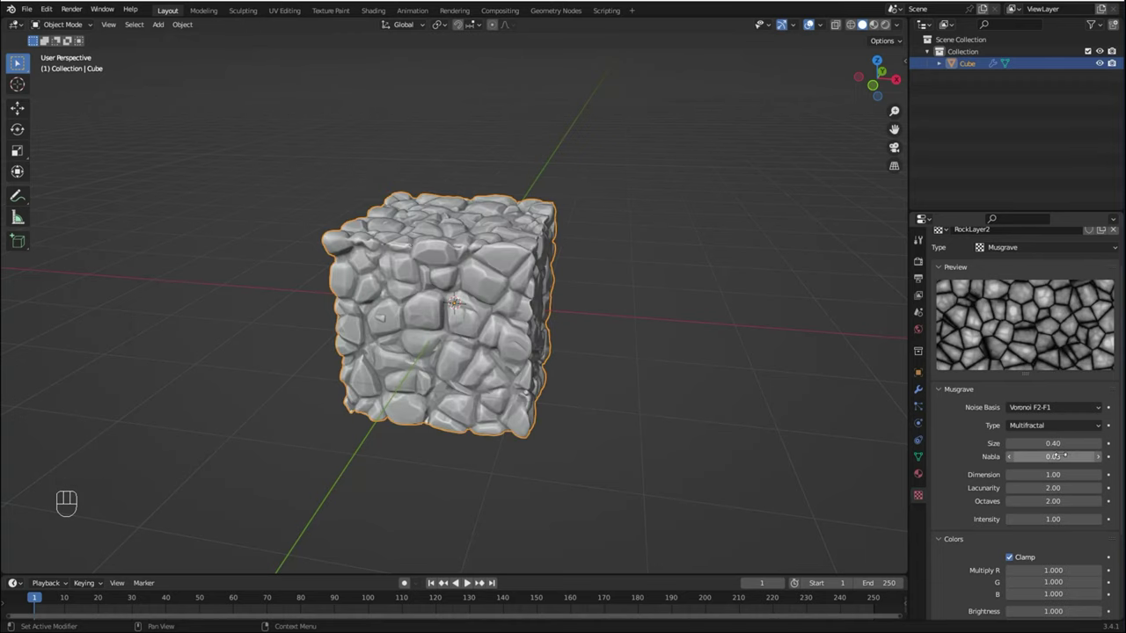
Set Displace.001's Strength to 0.020 and collapse its panel.
left_click(918, 389)
double_click(1055, 388)
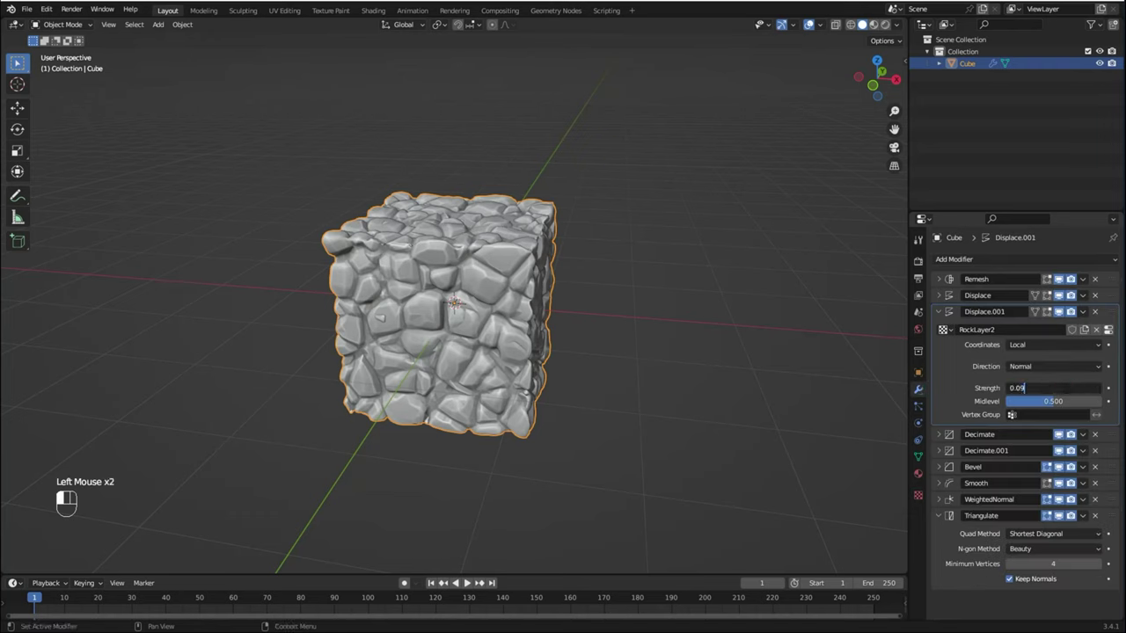
left_click_drag(1063, 387, 1013, 388)
type("02")
key("Return")
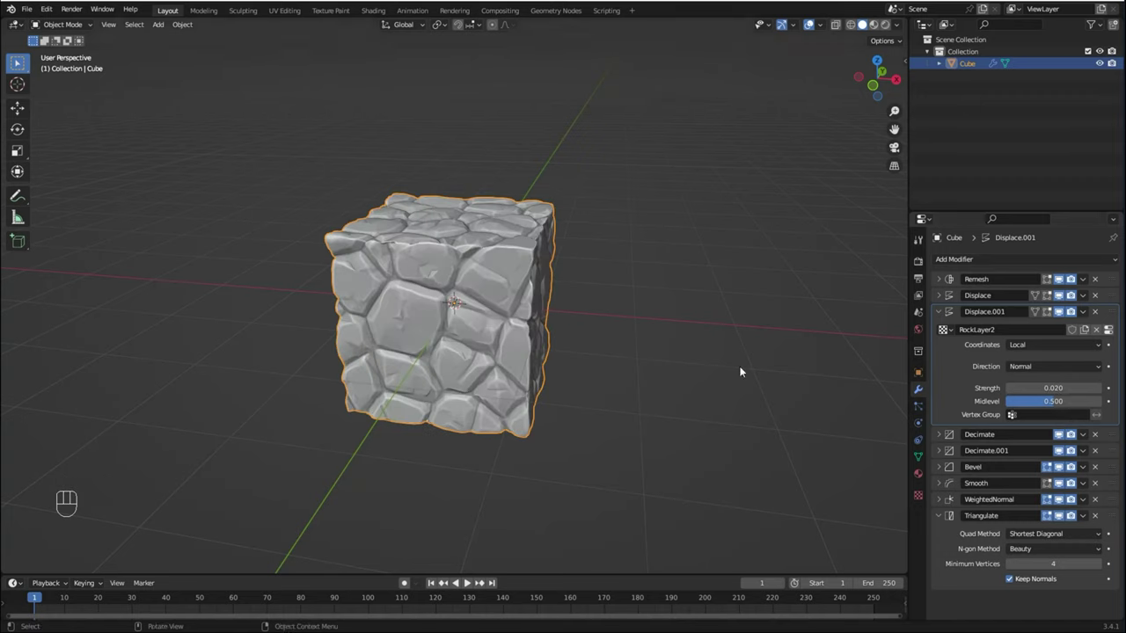
middle_click_drag(628, 331, 638, 337)
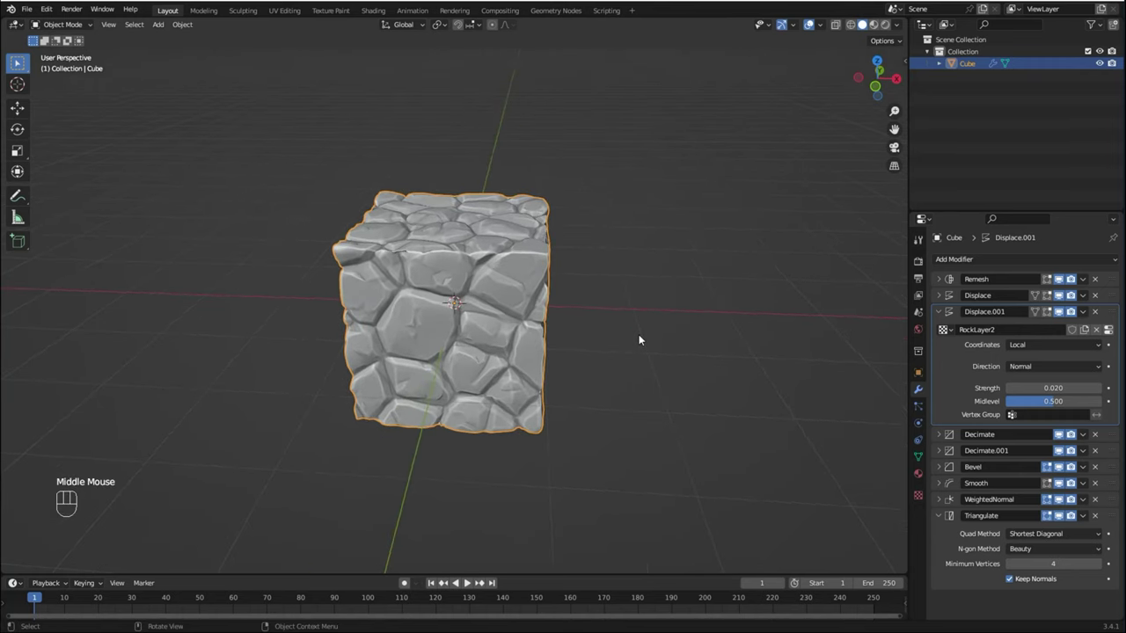
left_click(937, 311)
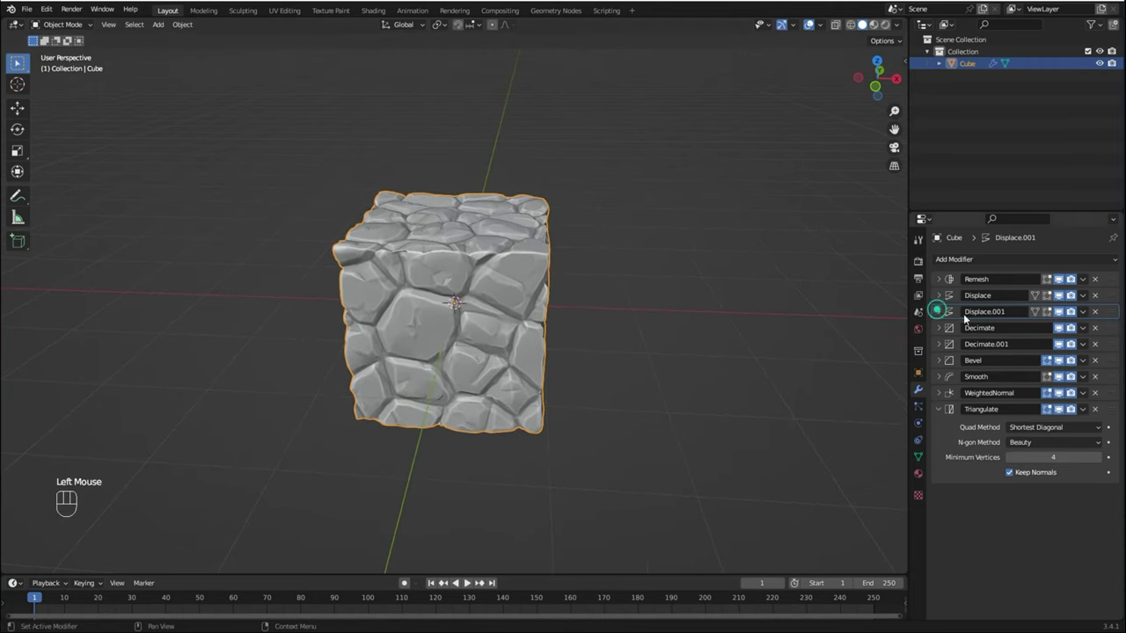
Toggle Displace.001's viewport visibility off and on and orbit to compare the stones.
left_click(1057, 313)
left_click(1057, 313)
middle_click_drag(695, 317, 546, 296)
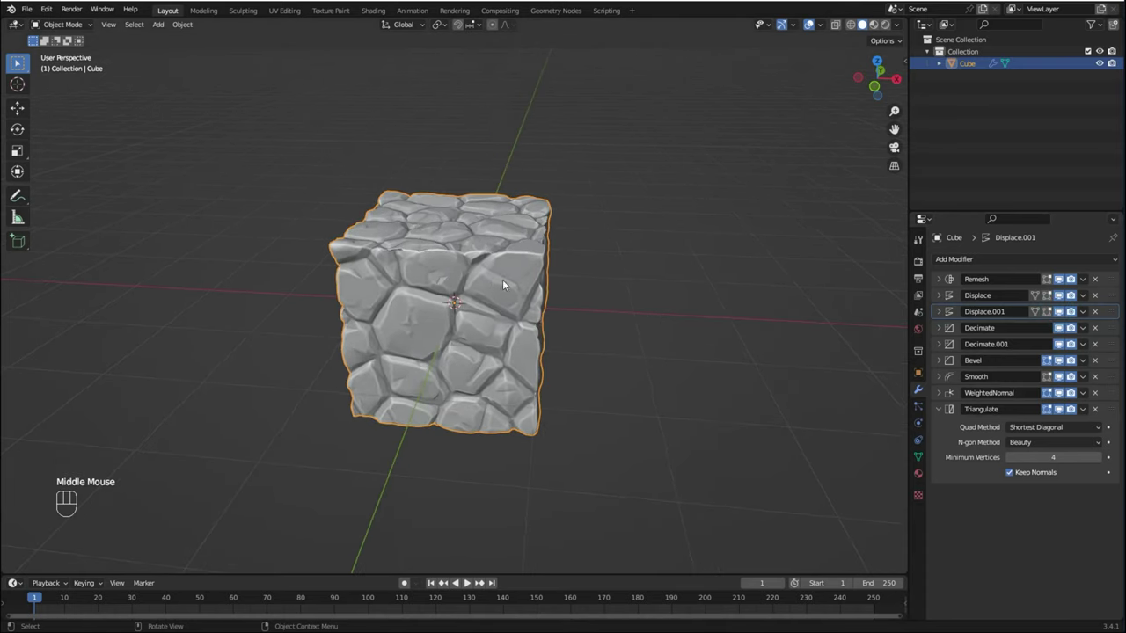
middle_click_drag(516, 338, 486, 350)
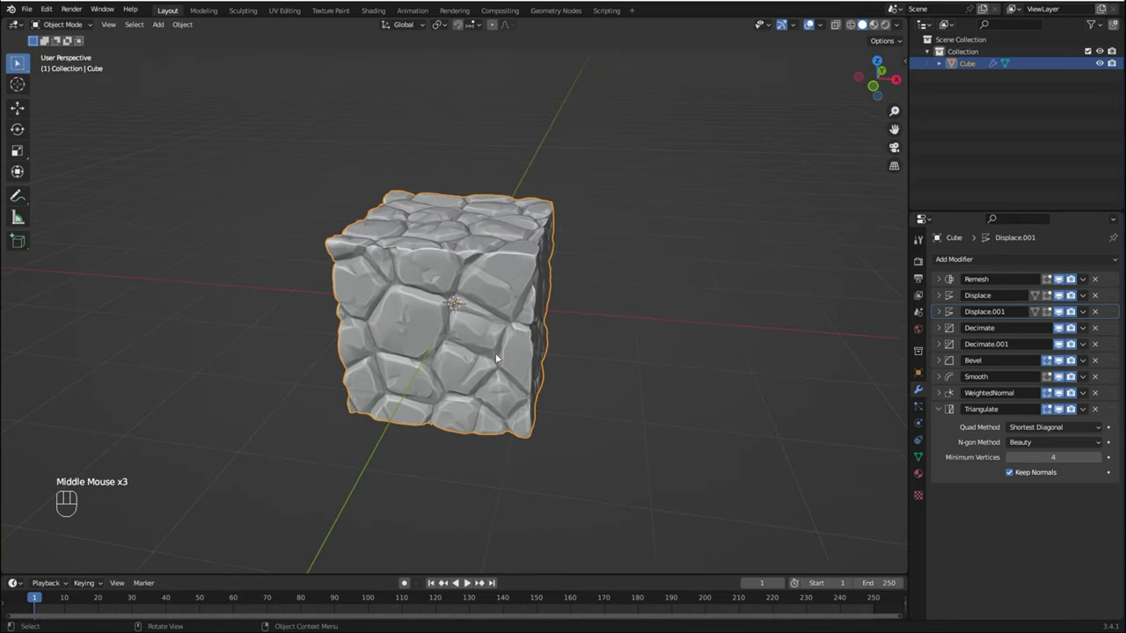
left_click(930, 407)
middle_click_drag(688, 364, 622, 332)
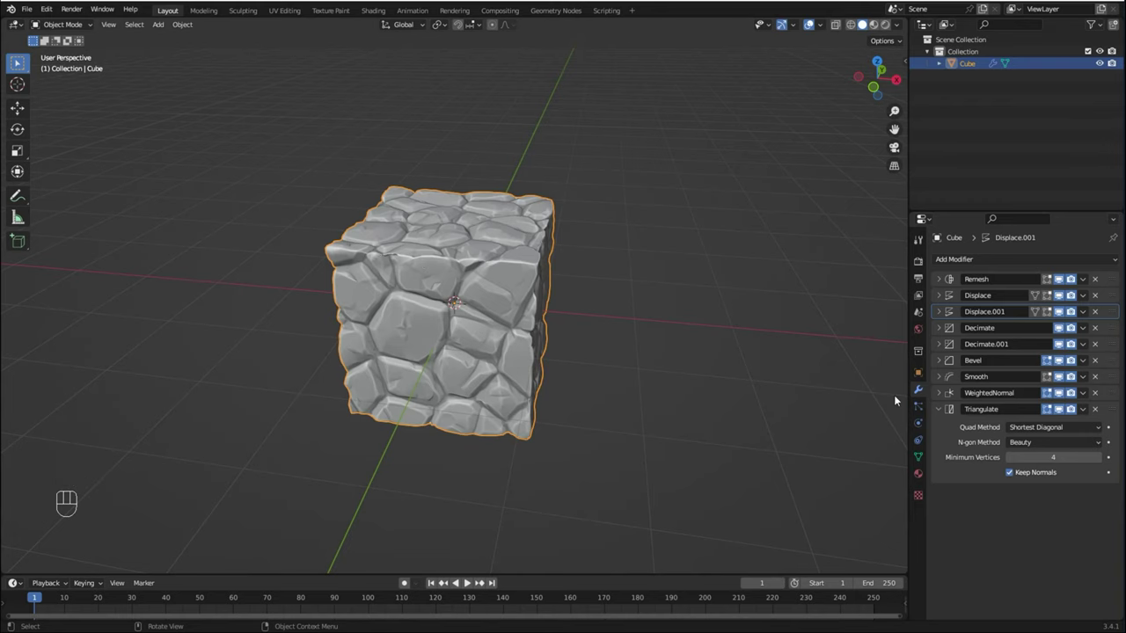
Add a Bevel modifier, move Bevel.001 to the top of the stack, and set 2 segments.
left_click(937, 409)
left_click(979, 259)
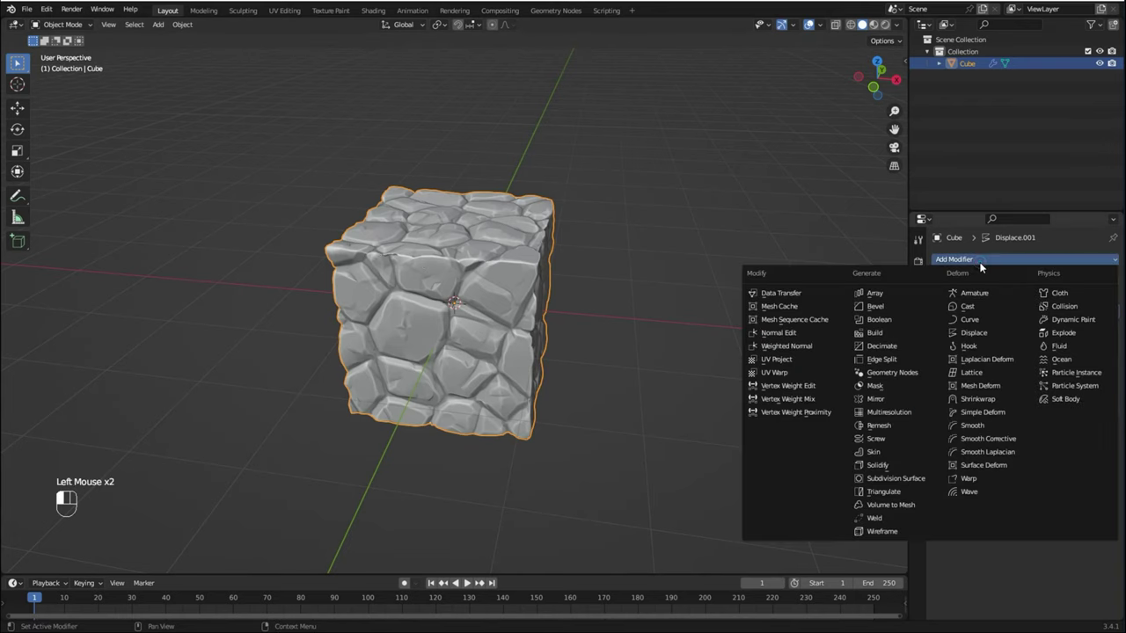
left_click(899, 308)
left_click_drag(1112, 427, 1115, 262)
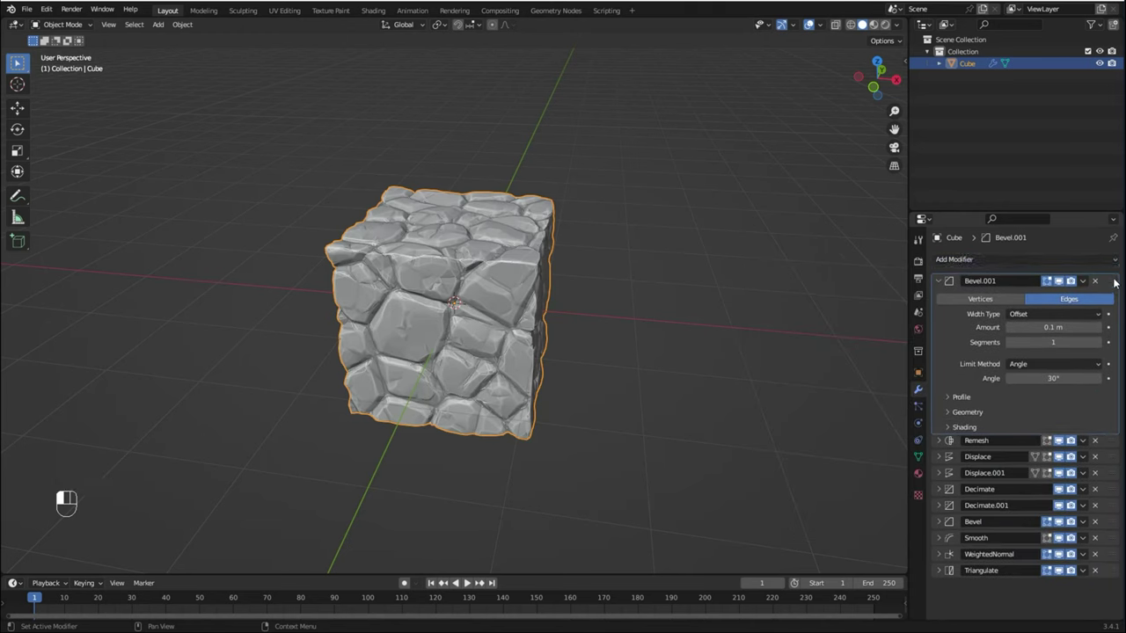
left_click(1064, 343)
type("2")
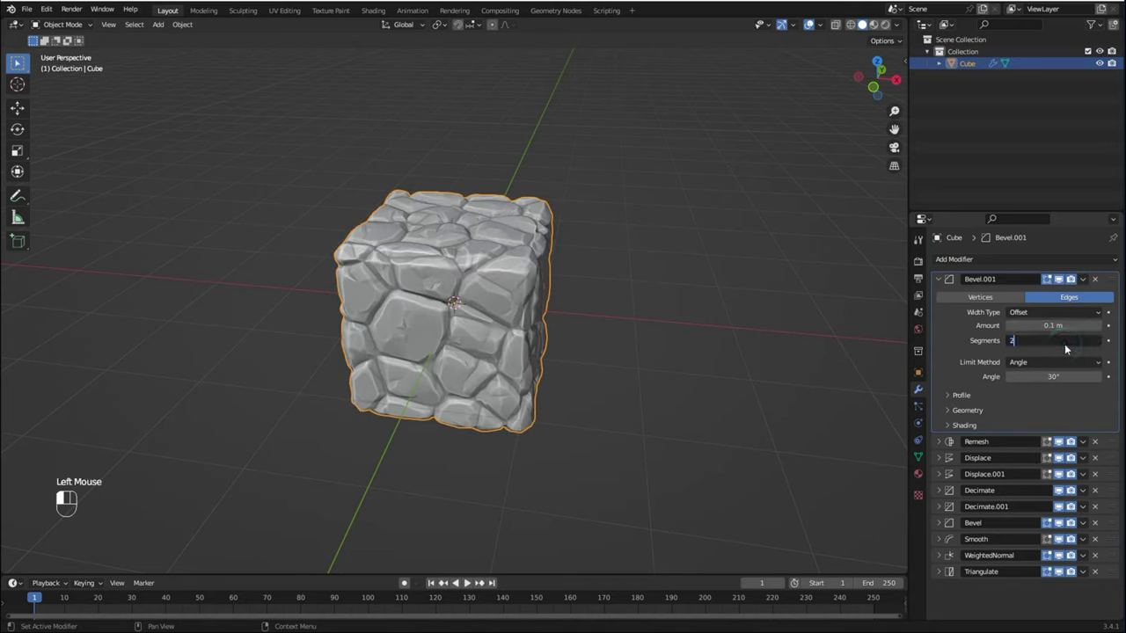
key("Return")
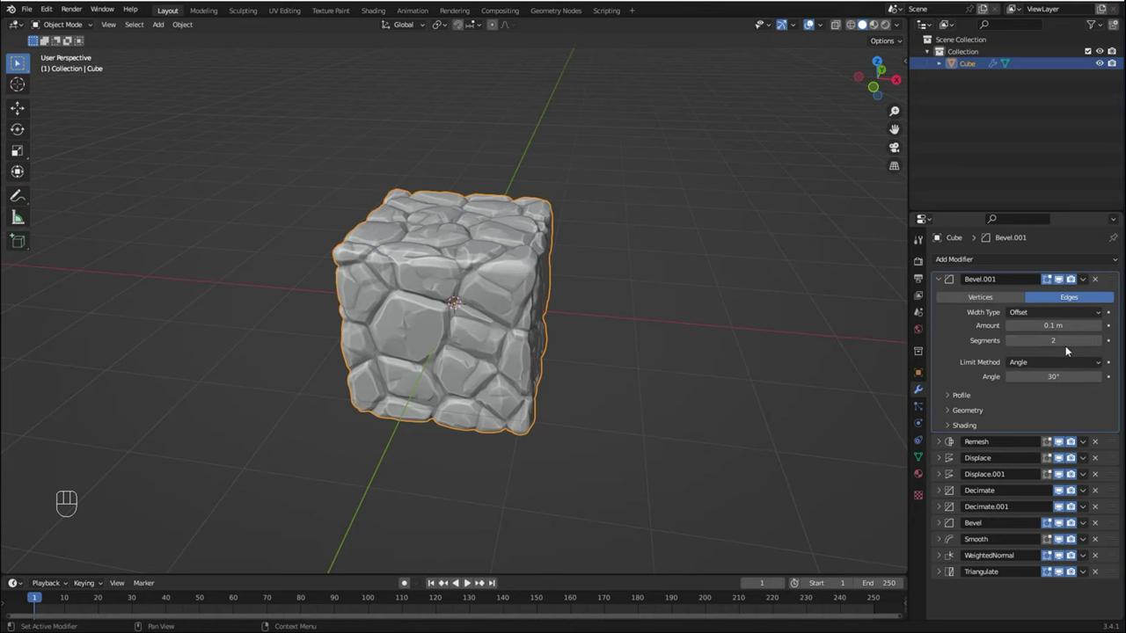
middle_click_drag(660, 307, 693, 311)
scroll(612, 244, "down", 3)
middle_click_drag(612, 244, 612, 251)
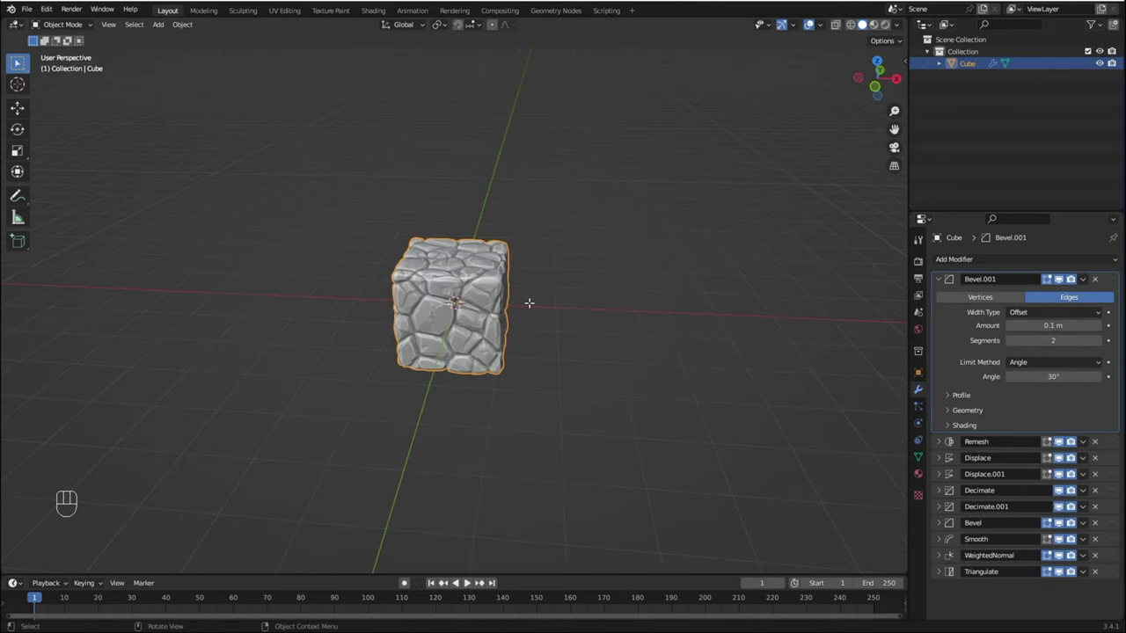
In Edit Mode with face select, extrude the cube's bottom face down into a tall box.
key("Tab")
middle_click_drag(548, 334, 536, 299)
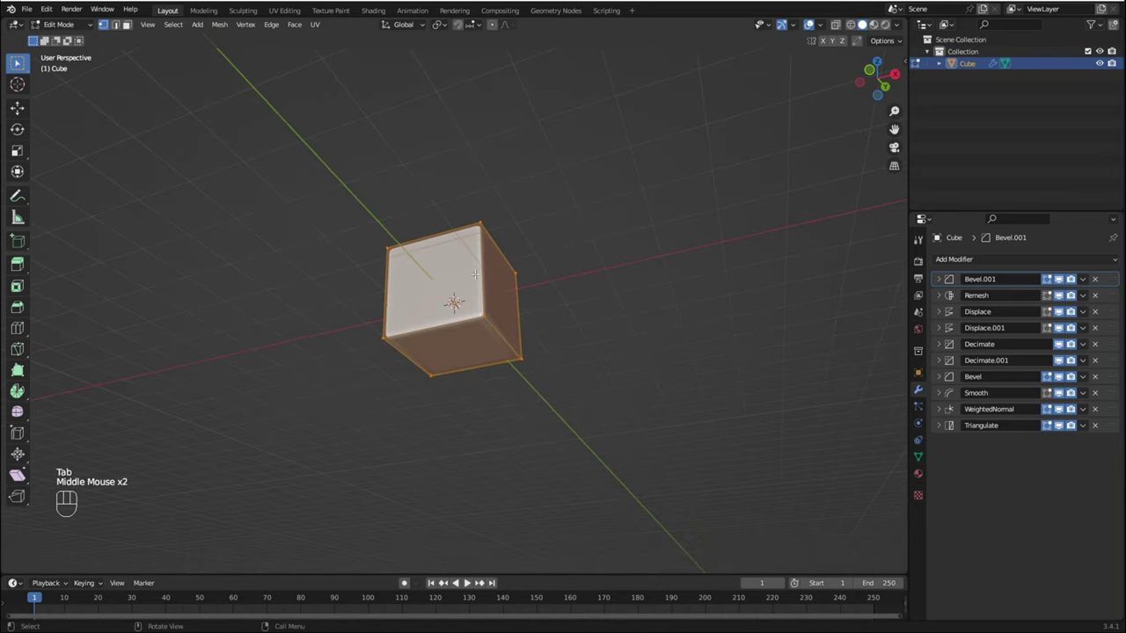
left_click(126, 25)
left_click(126, 25)
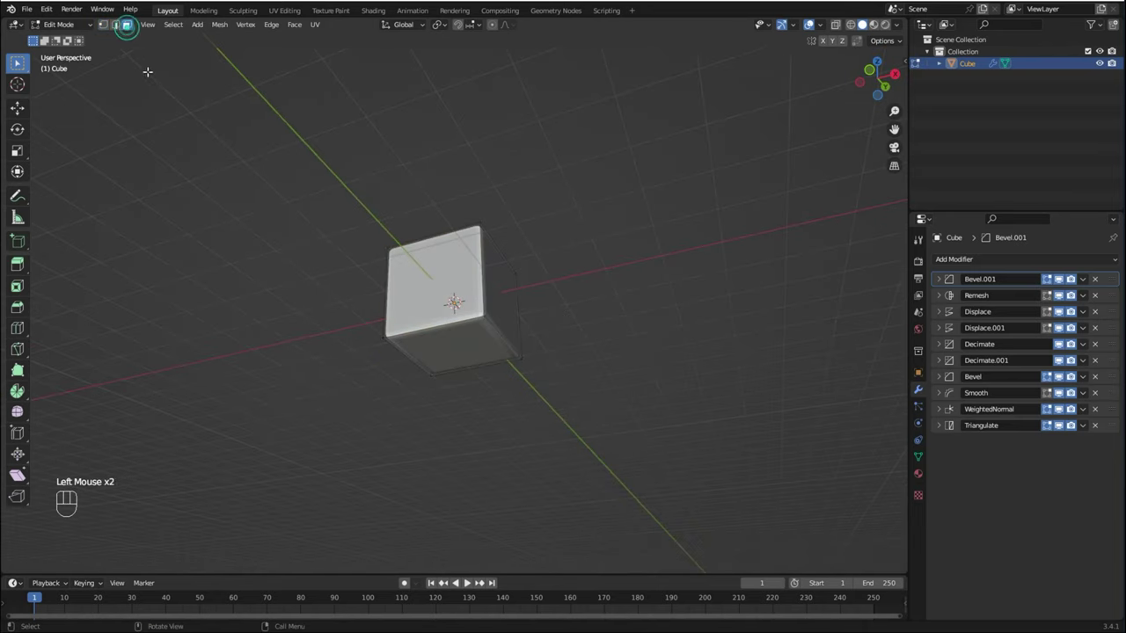
left_click(453, 361)
key("e")
left_click(575, 551)
middle_click_drag(575, 550, 639, 151)
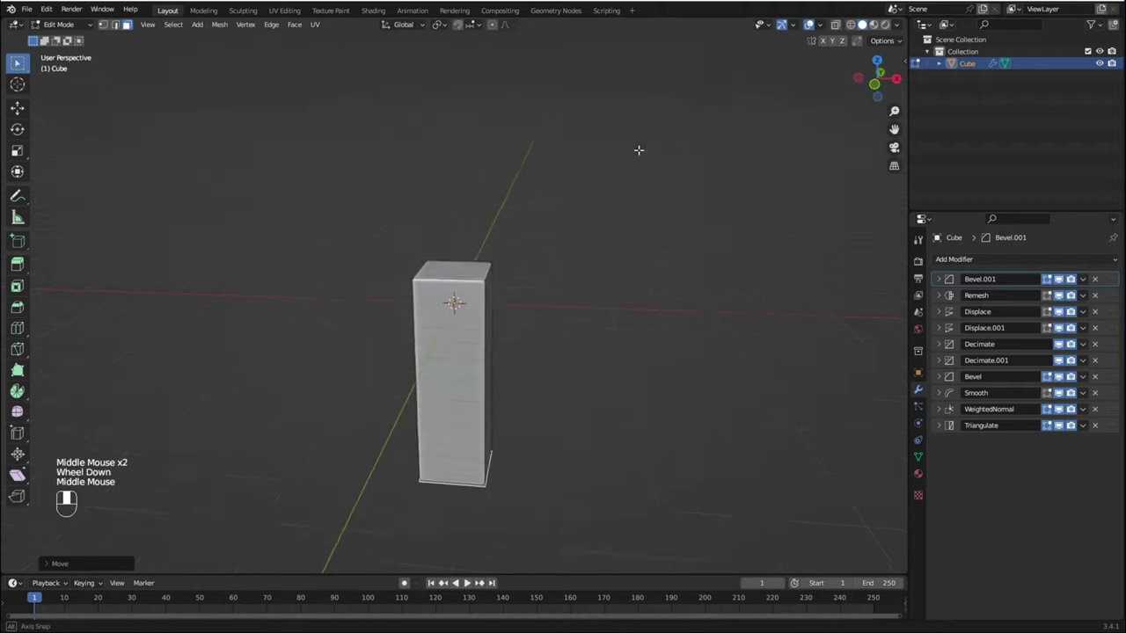
Extrude the box's side face along X twice to lengthen it into a wall.
left_click(490, 304)
key("g")
key("x")
left_click(653, 306)
key("e")
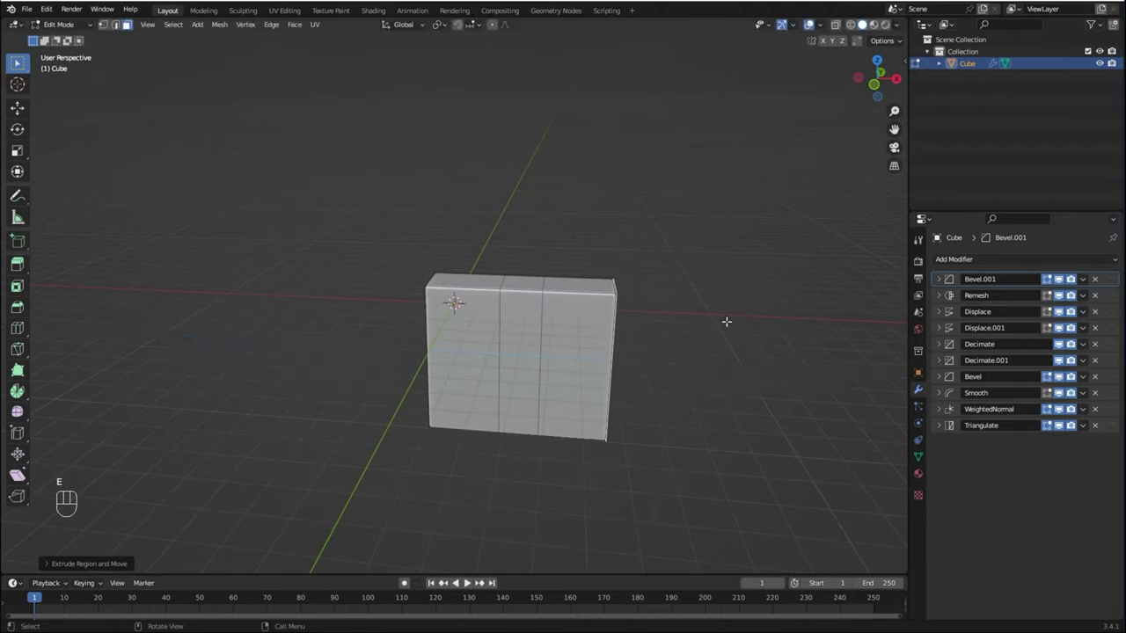
key("e")
left_click(538, 280)
Extrude three top faces upward into merlons.
left_click(635, 285, "shift")
left_click(756, 291, "shift")
key("e")
left_click(742, 243)
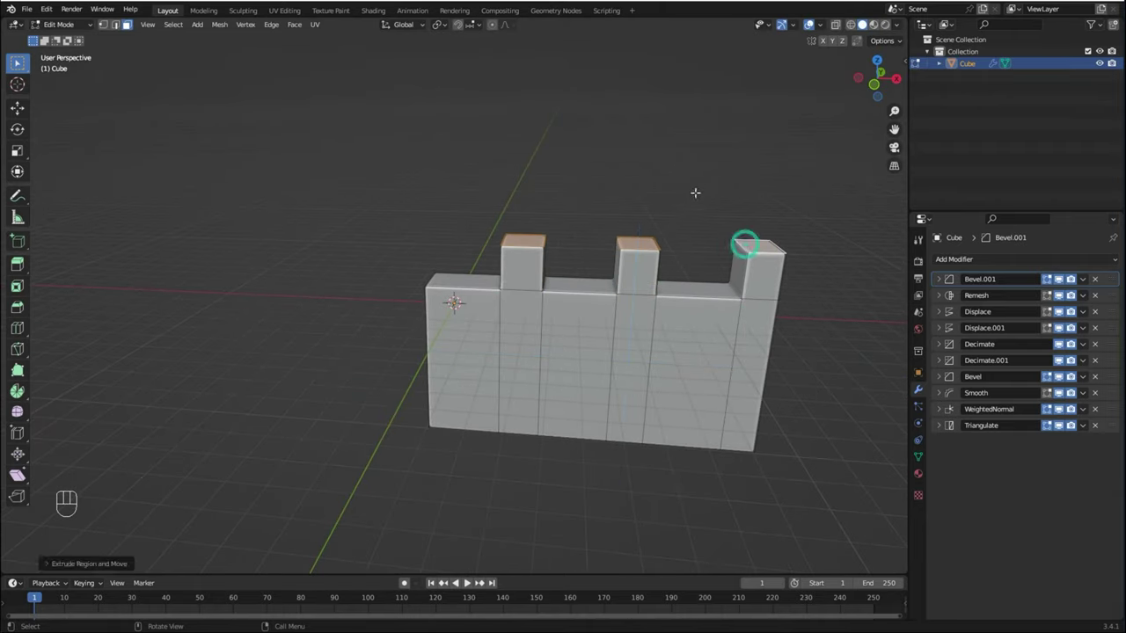
left_click(696, 189)
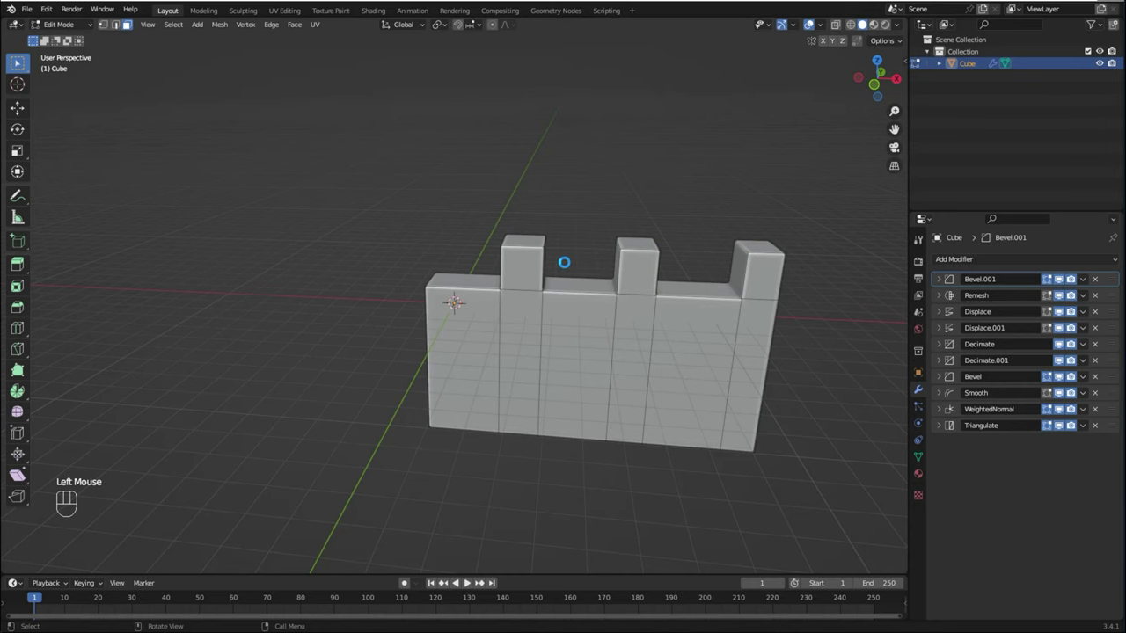
Return to Object Mode and orbit around the finished stone wall.
key("Tab")
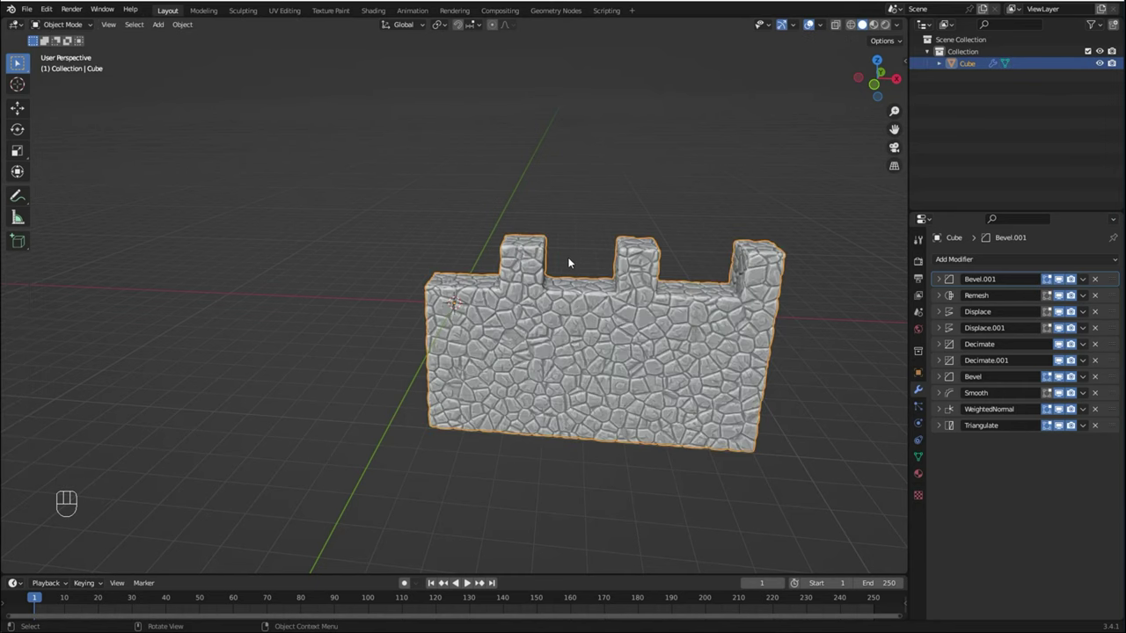
middle_click_drag(569, 263, 572, 226)
left_click(321, 424)
left_click(532, 397)
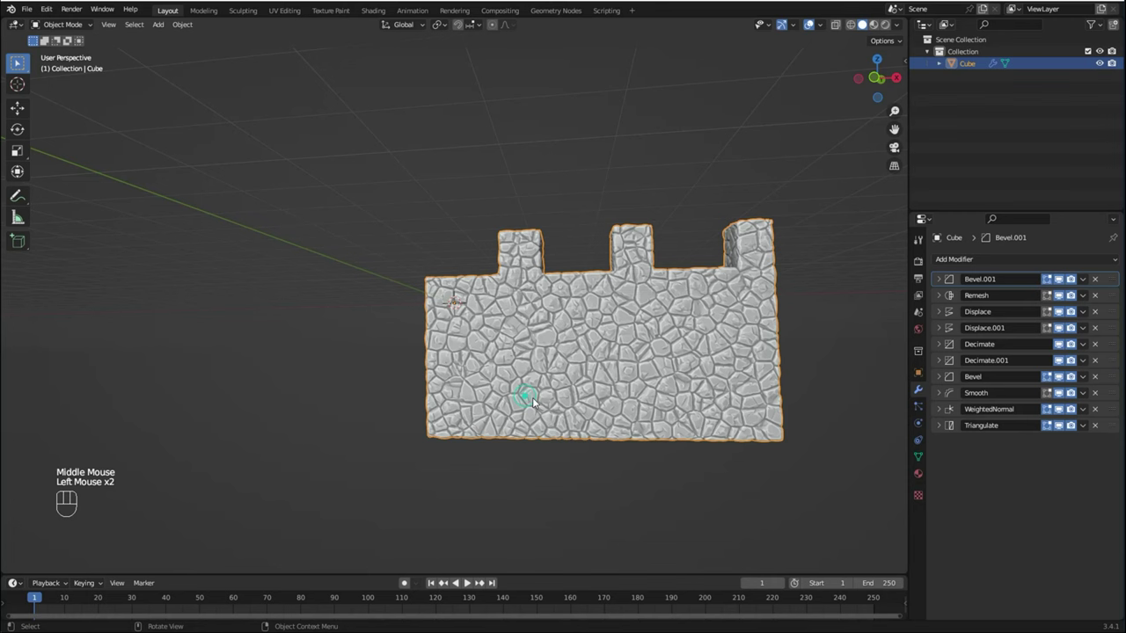
middle_click_drag(578, 392, 583, 269)
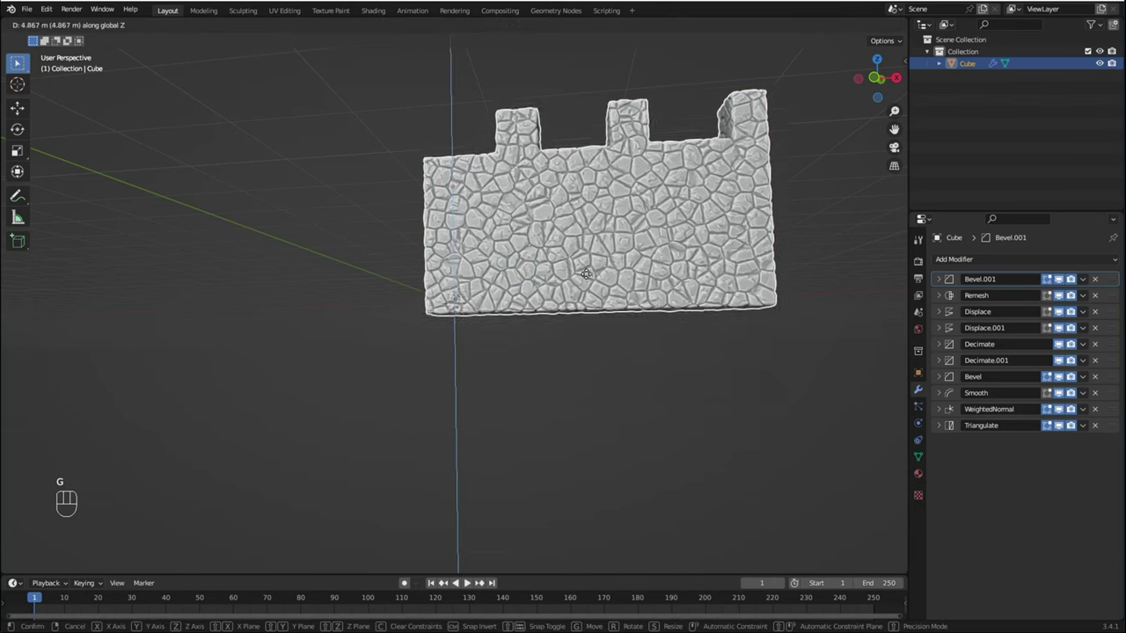
scroll(570, 182, "down", 3)
key("shift+a")
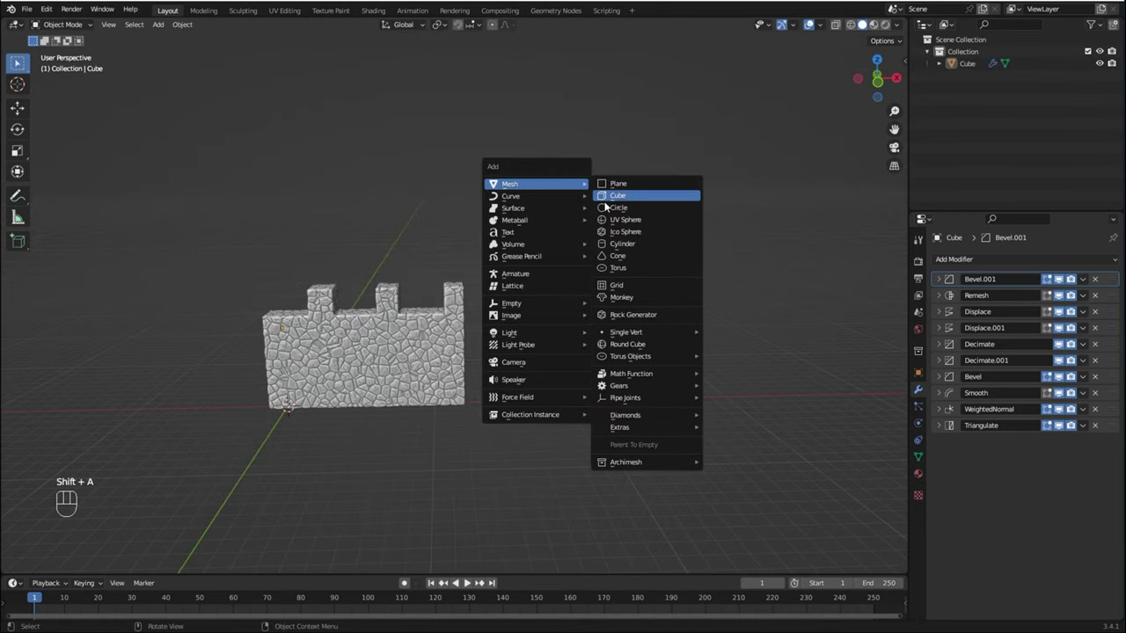
Add a cylinder, move it beside the wall, and widen it without changing its height.
left_click(625, 244)
key("g")
key("z")
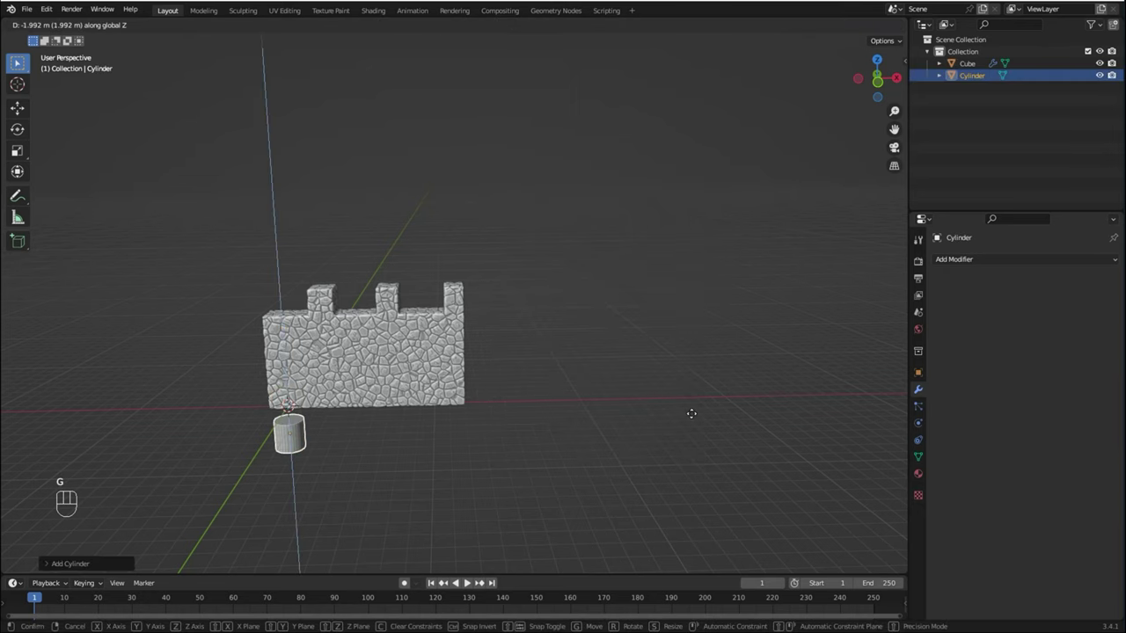
middle_click_drag(691, 413, 660, 410, "shift")
left_click(661, 409)
scroll(733, 425, "up", 2)
key("s")
key("shift+z")
left_click(794, 570)
middle_click_drag(794, 570, 750, 533, "shift")
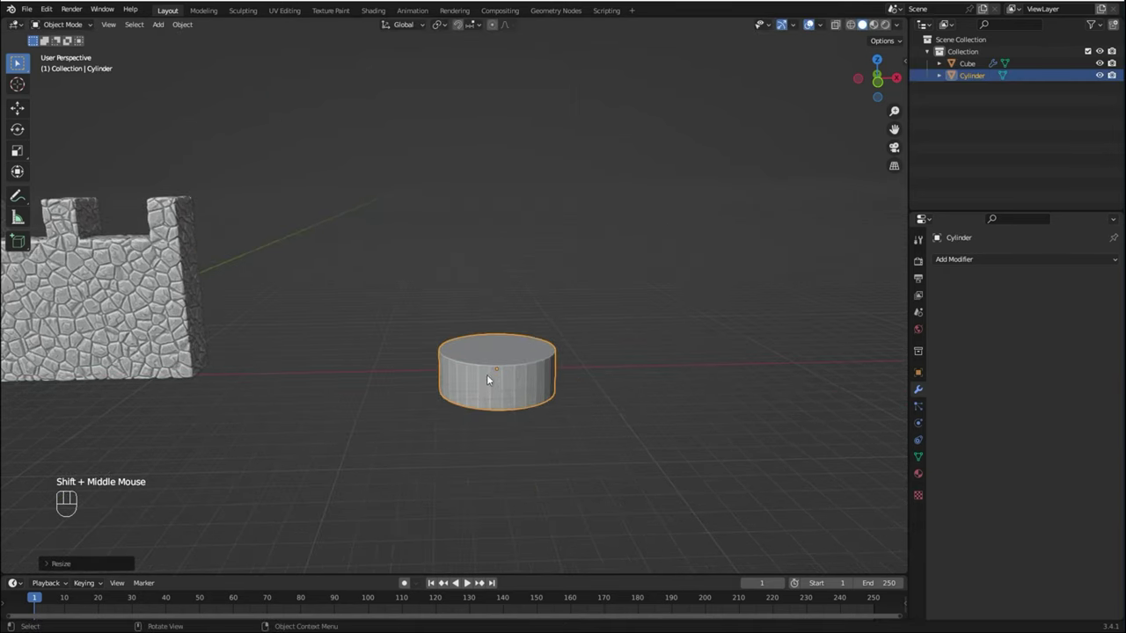
Shrink the cylinder's top face, inset a rim, and extrude the inner face down into a hole.
key("Tab")
left_click(496, 339)
key("s")
left_click(655, 484)
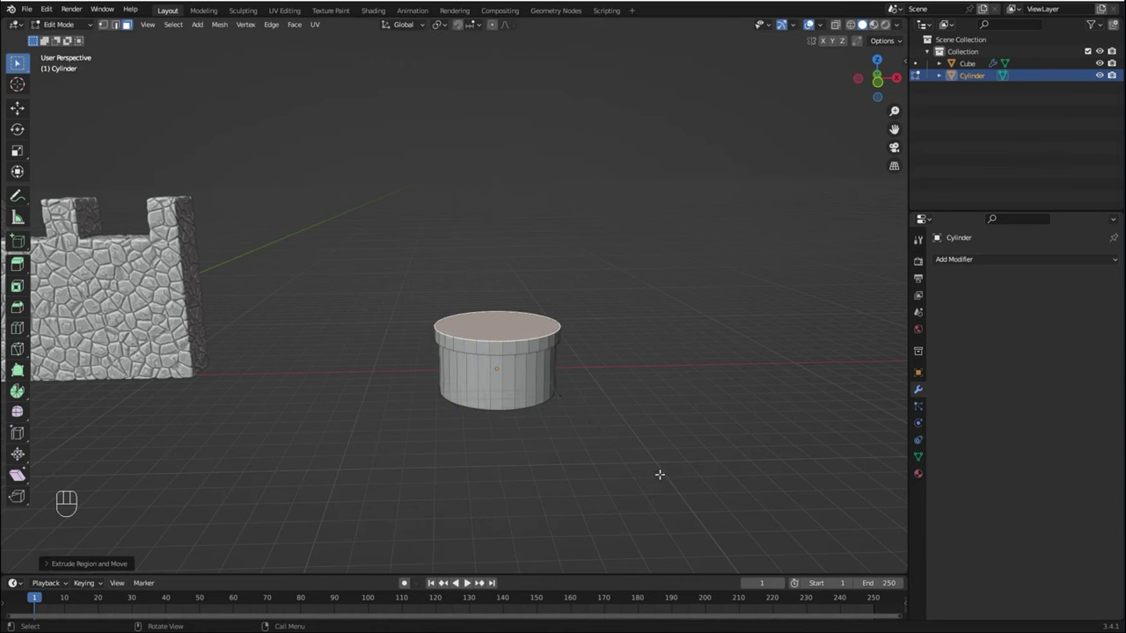
key("i")
left_click(665, 478)
key("e")
left_click(666, 477)
key("Tab")
middle_click_drag(665, 477, 633, 466, "shift")
scroll(594, 461, "up", 2)
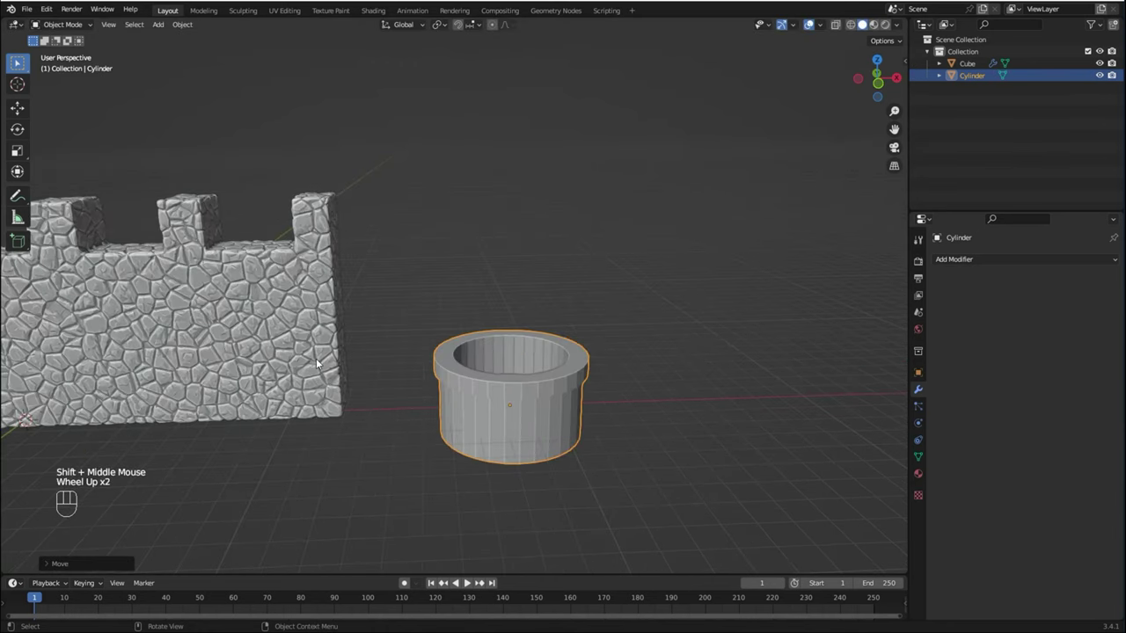
left_click(317, 363)
left_click(572, 445)
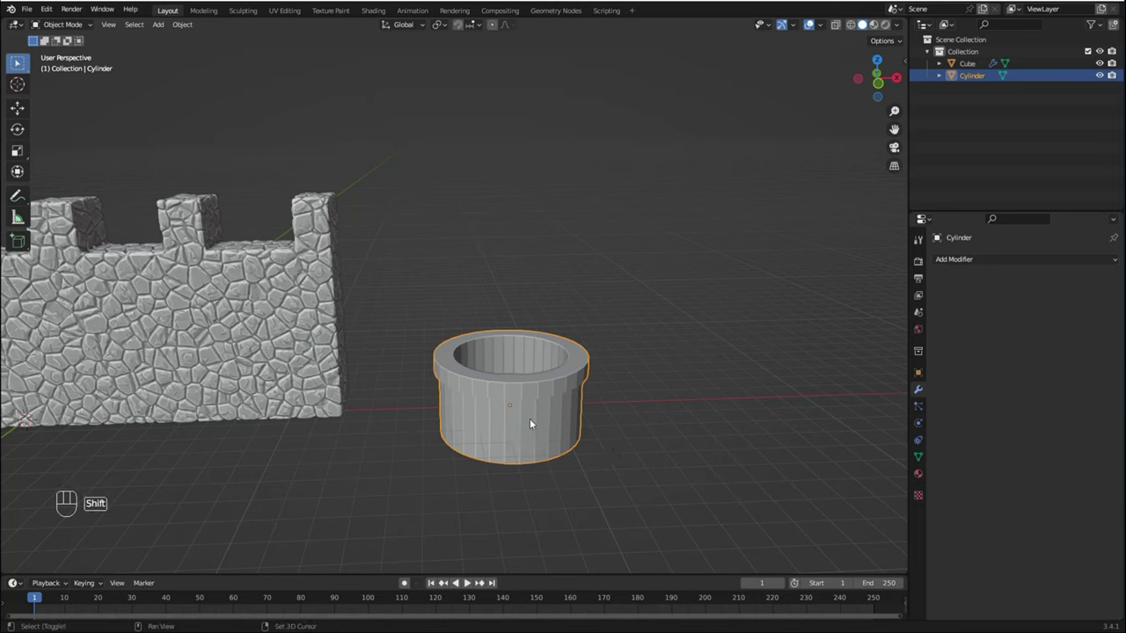
Copy the wall's modifiers onto the cylinder with Ctrl+L and apply the cylinder's scale.
left_click(319, 354, "shift")
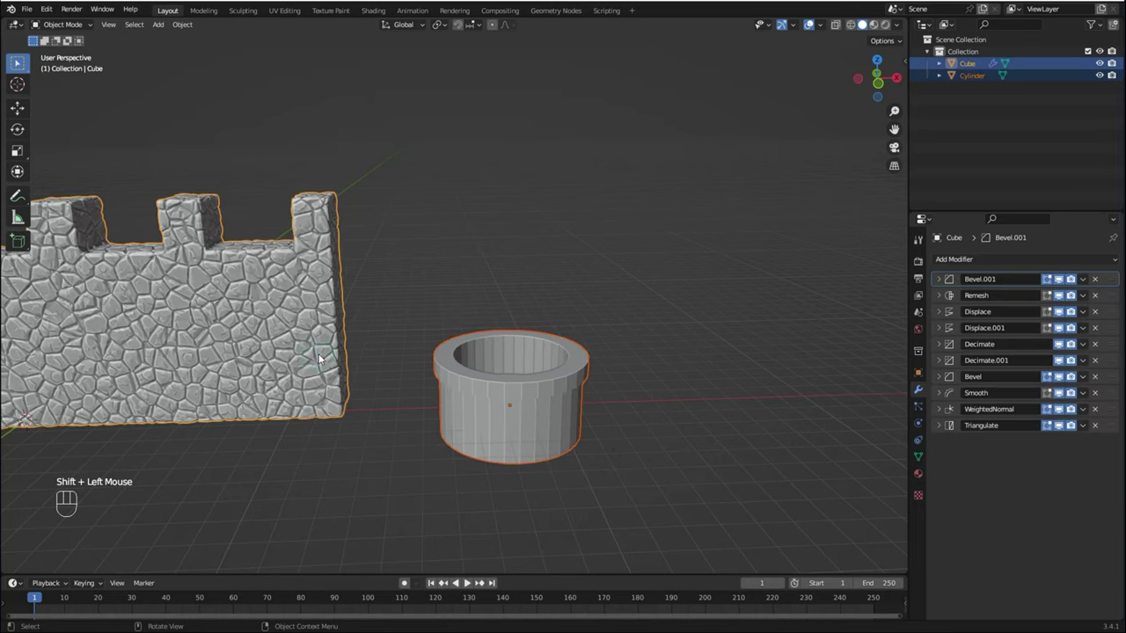
key("ctrl+l")
mouse_move(321, 358)
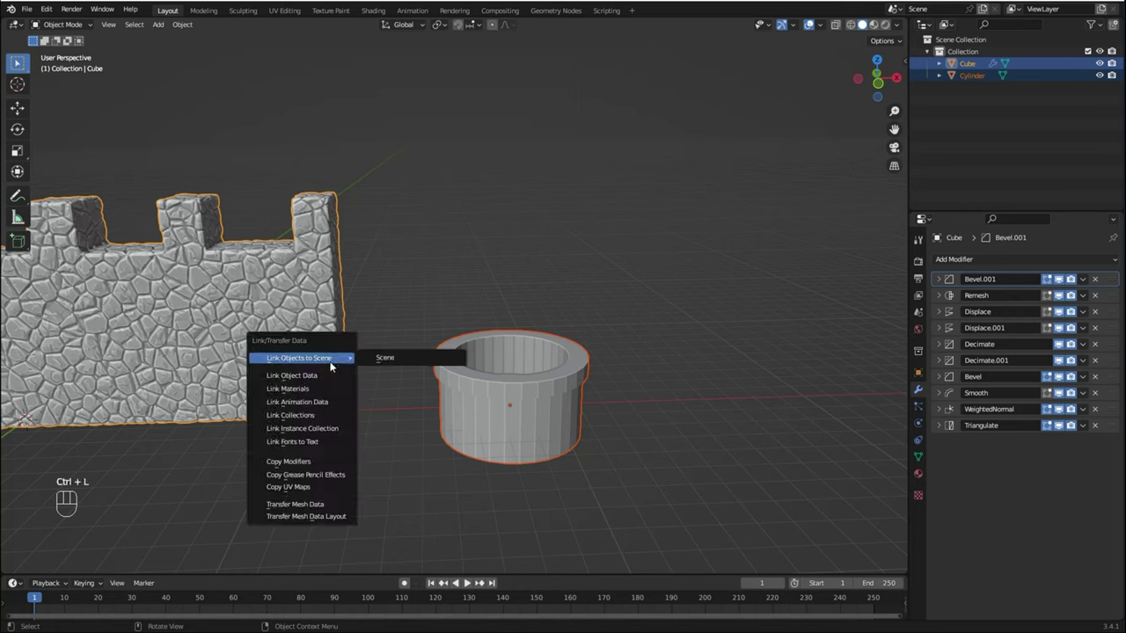
left_click(302, 459)
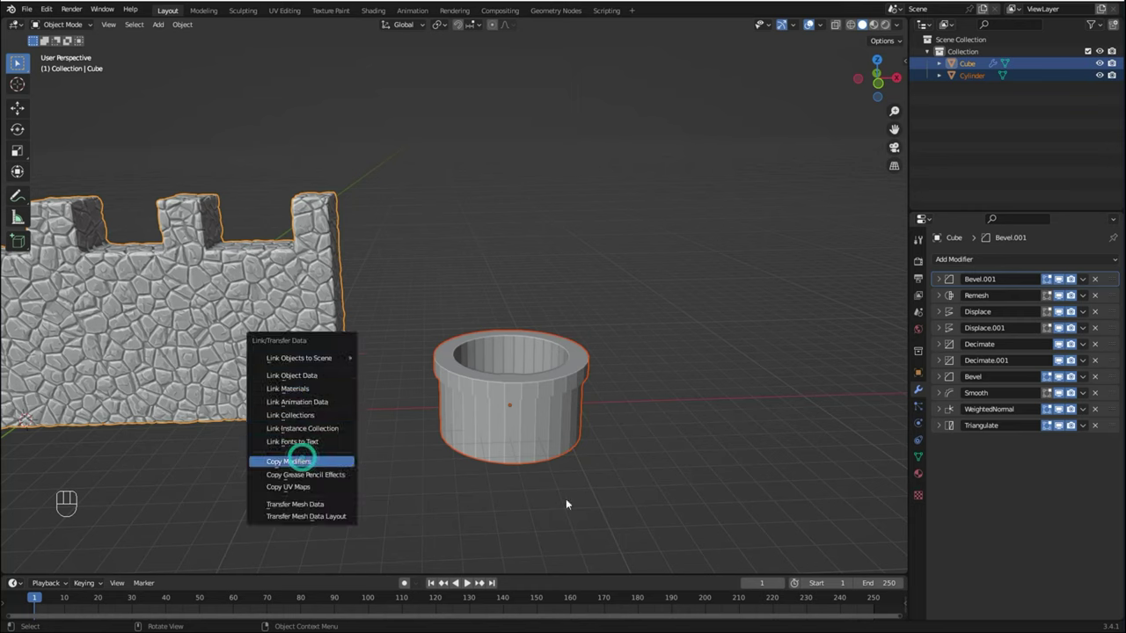
key("ctrl+a")
key("ctrl+a")
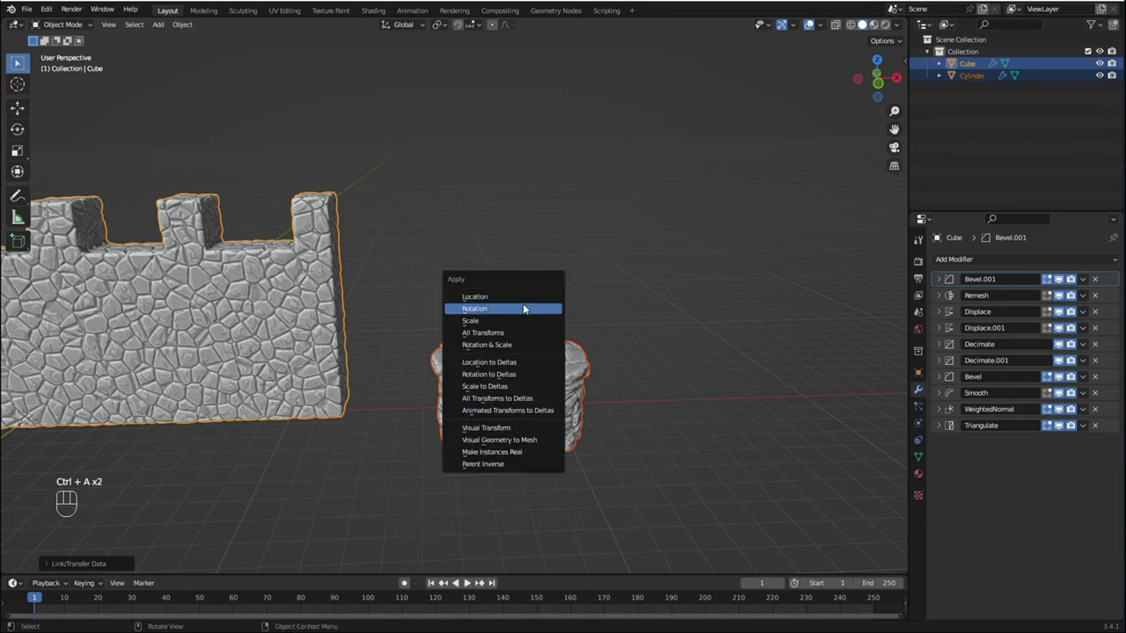
left_click(507, 318)
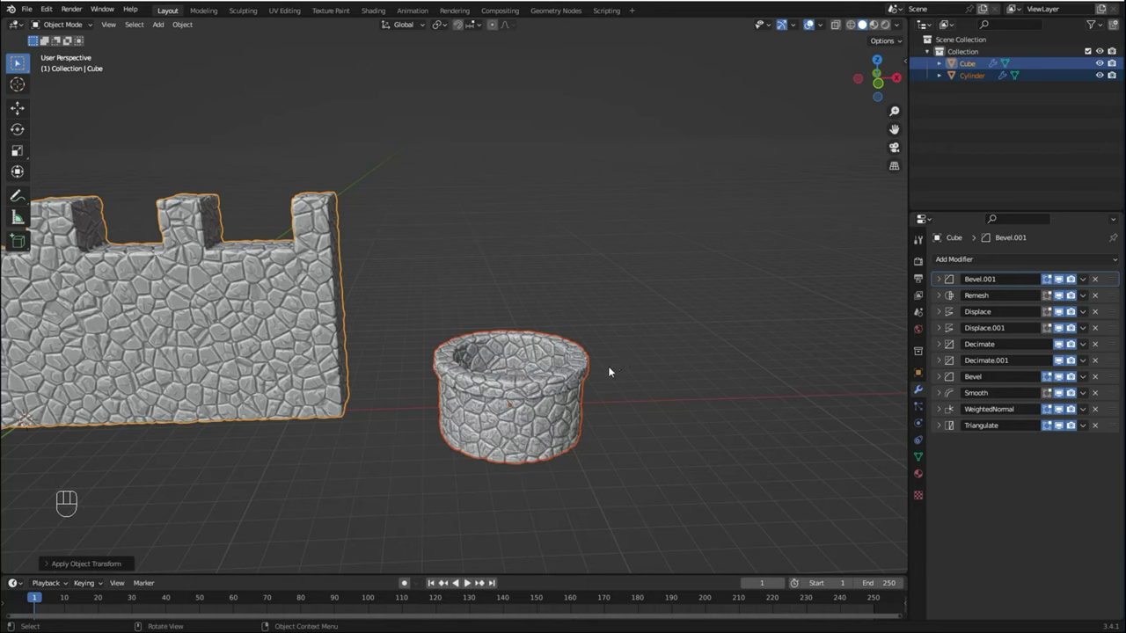
Apply Shade Auto Smooth to the cylinder and zoom in and out to inspect the well.
left_click(528, 424)
right_click(525, 423)
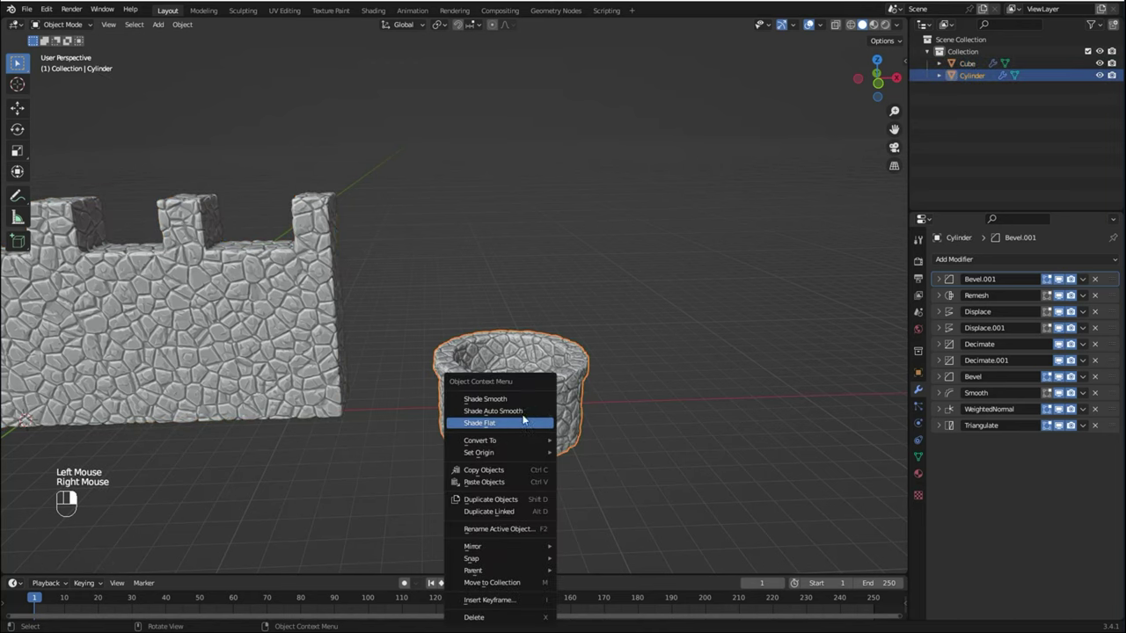
left_click(511, 410)
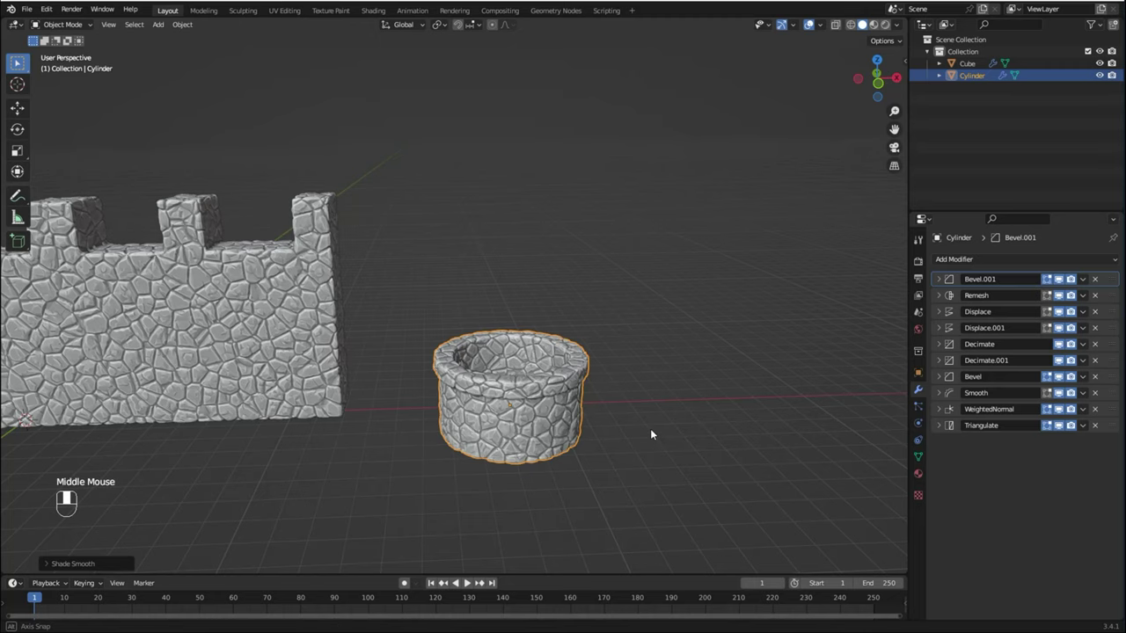
scroll(641, 415, "up", 3)
scroll(641, 395, "up", 2)
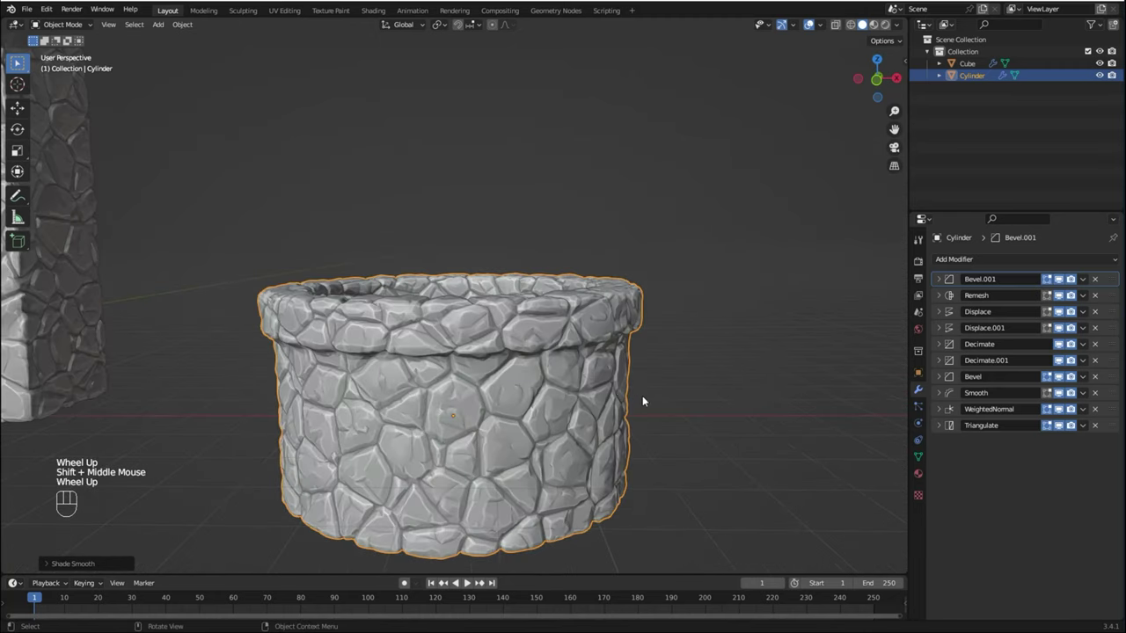
left_click(696, 422)
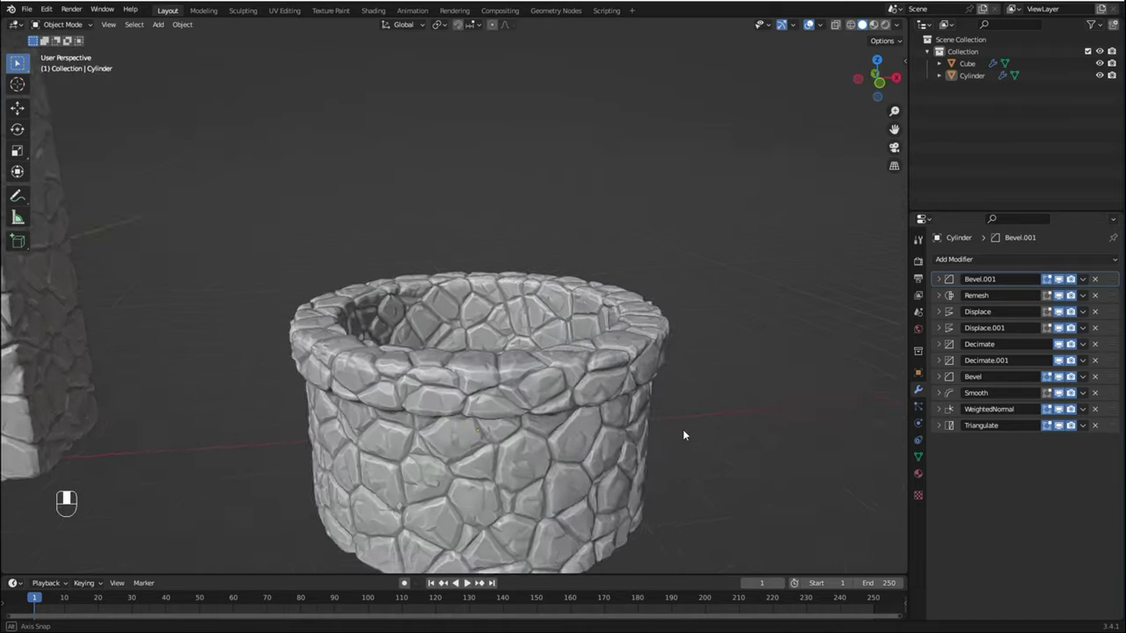
scroll(673, 431, "down", 2)
scroll(640, 420, "down", 1)
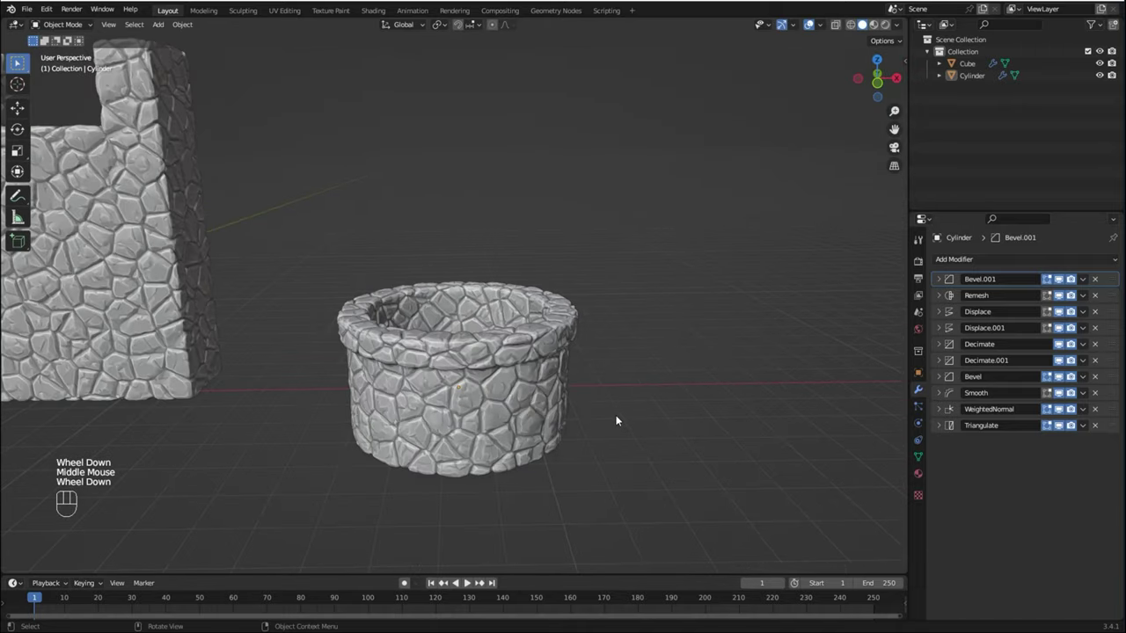